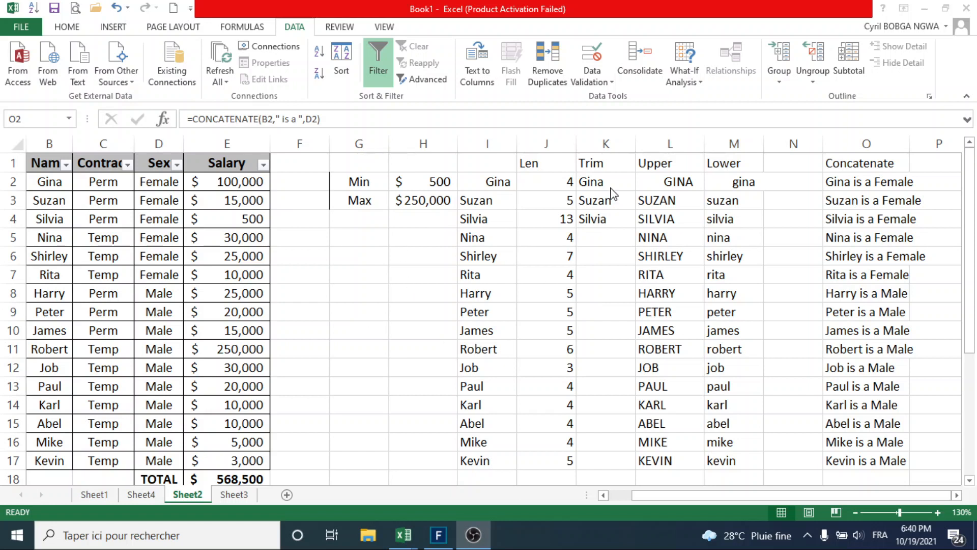
- Review the headings of the Len, Trim, Upper, Lower and Concatenate text function columns
left_click(561, 179)
left_click(547, 163)
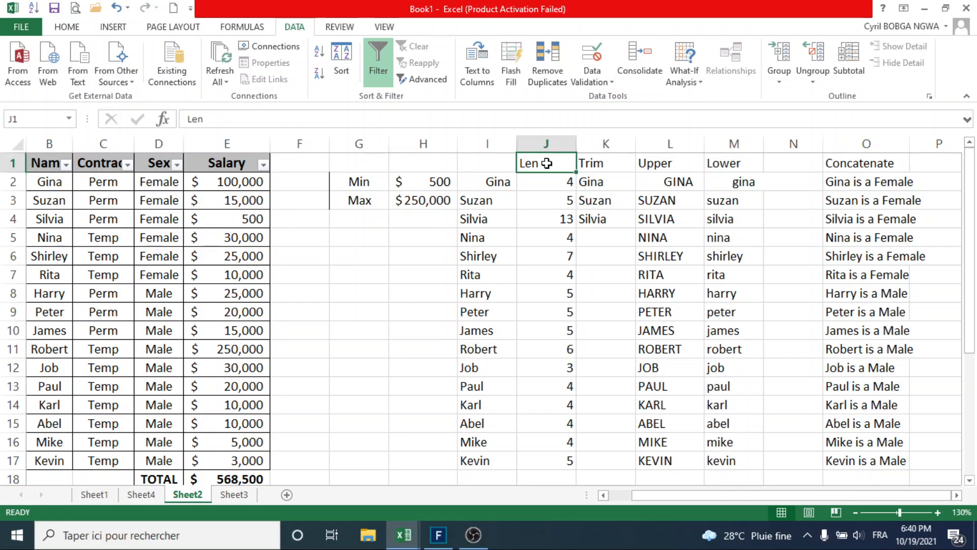
left_click(605, 163)
left_click(657, 162)
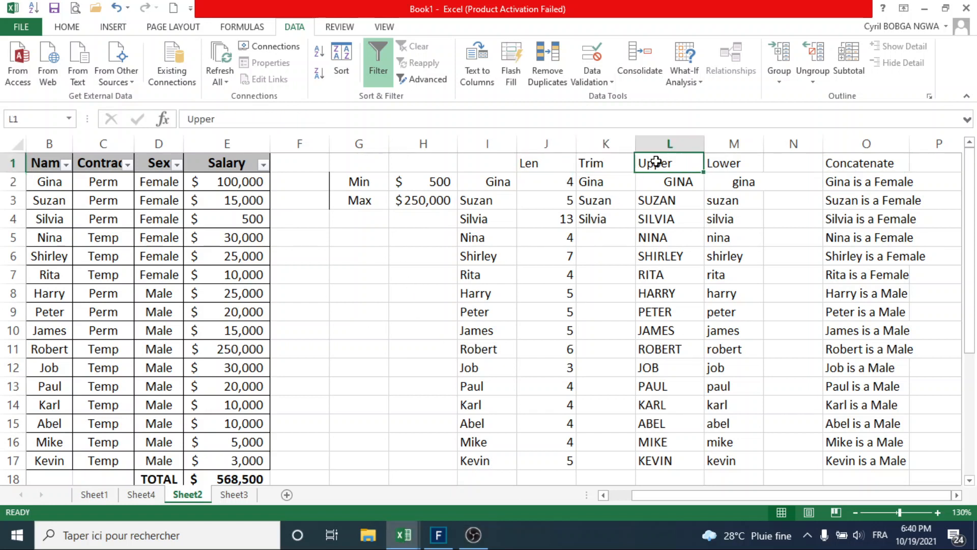
left_click(716, 162)
left_click(871, 157)
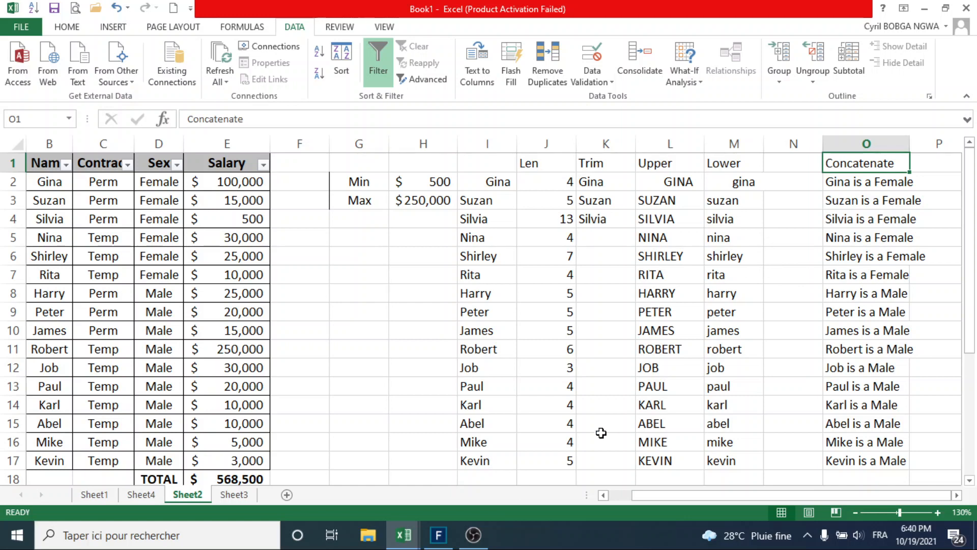
- On Sheet3, enter the heading Name in A1 and the first salesperson's first name in A2
left_click(235, 497)
left_click(121, 186)
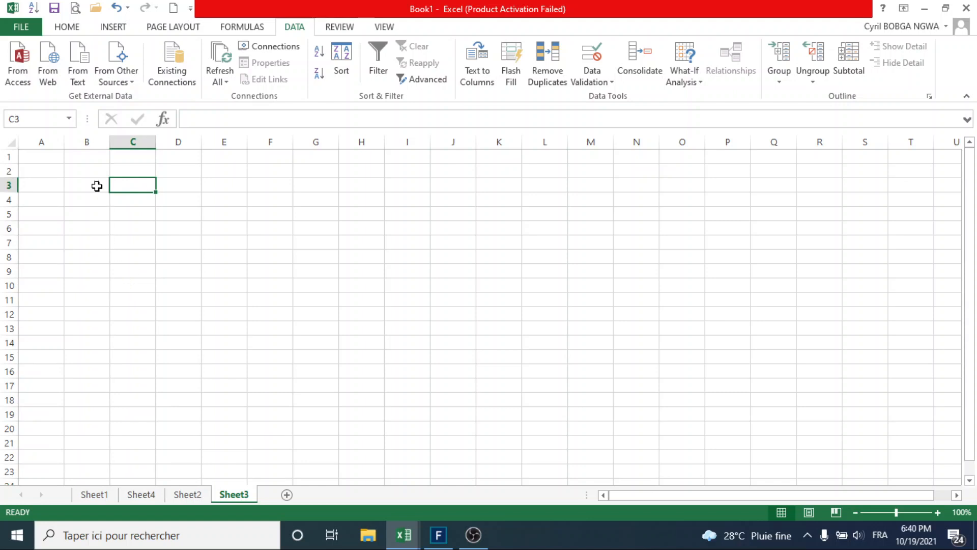
left_click(43, 158)
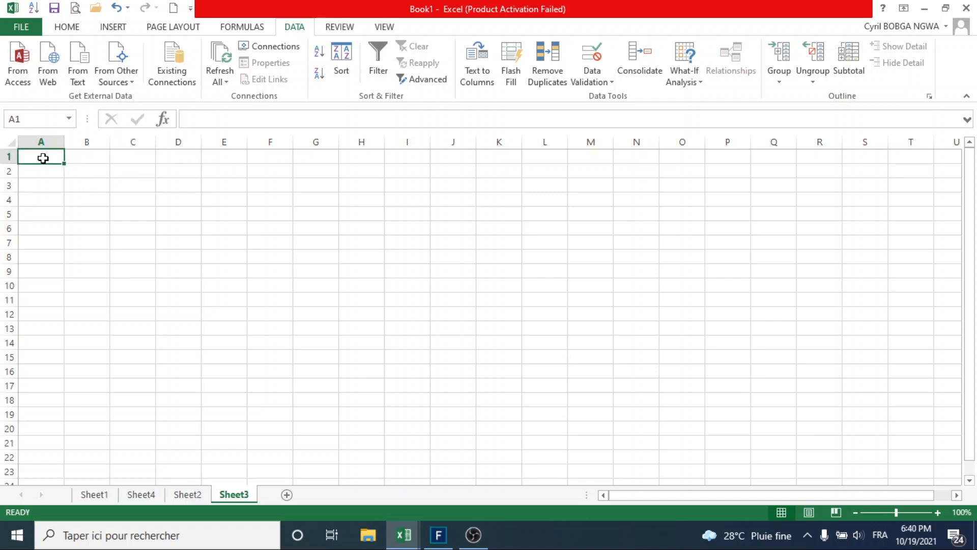
type("Name")
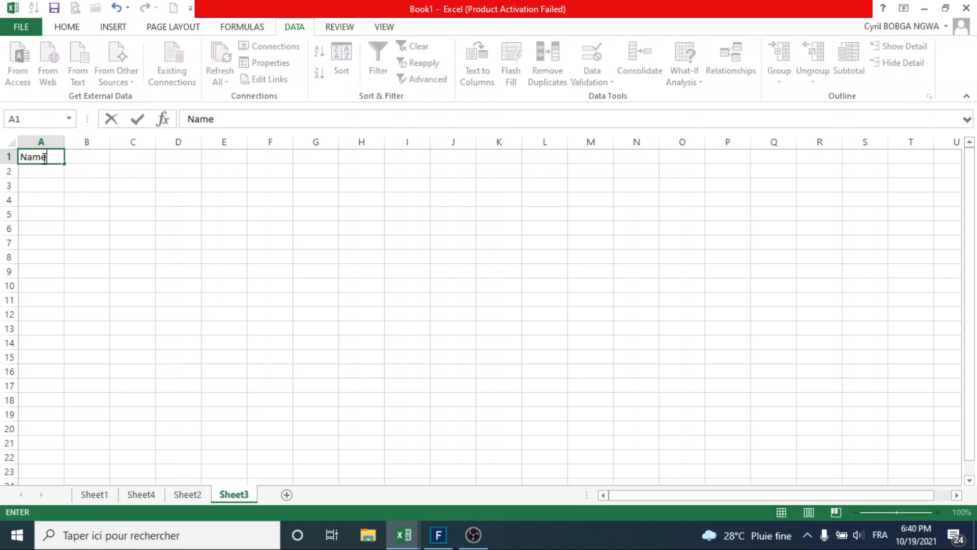
key("Return")
type("Joh")
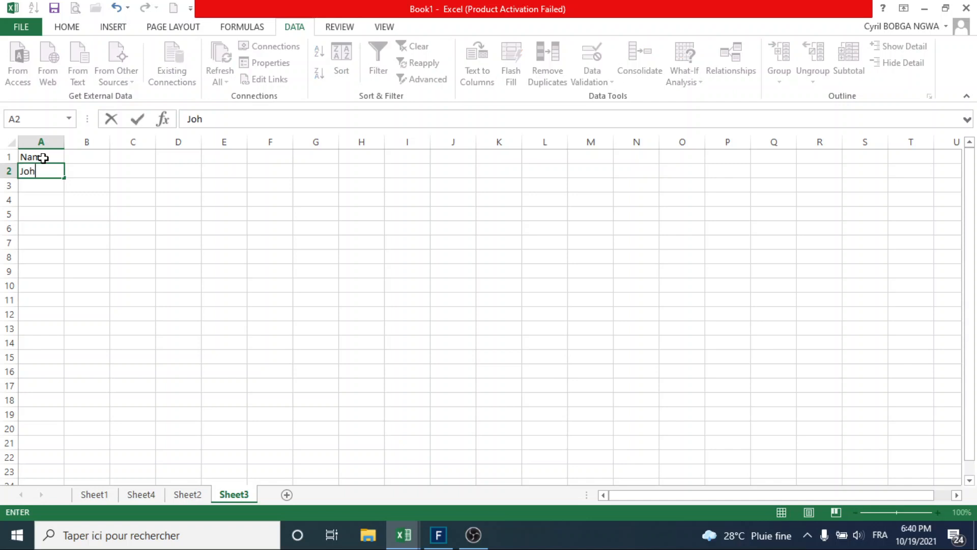
type("n")
key("Tab")
- Enter the heading Sales in B1 and the value 500 in B2
left_click(94, 152)
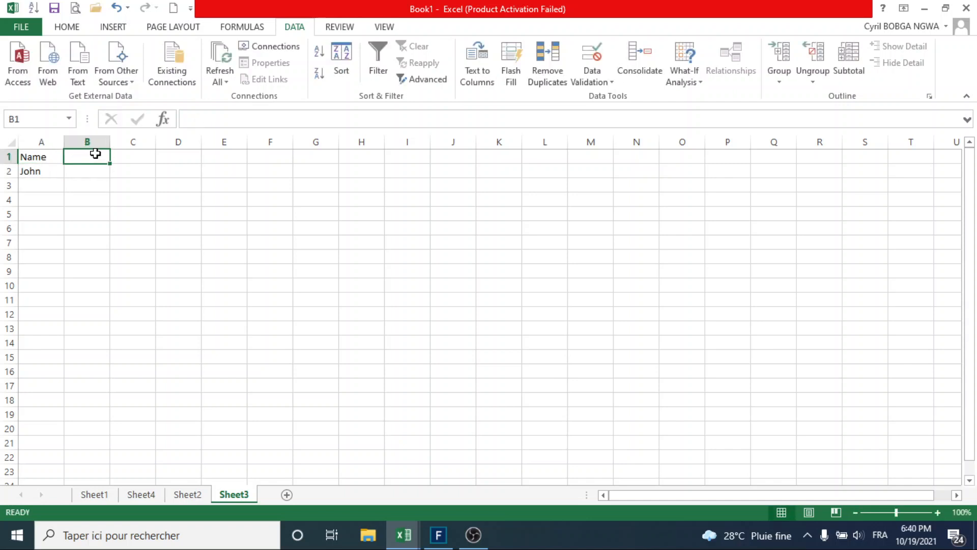
type("Sales")
key("Return")
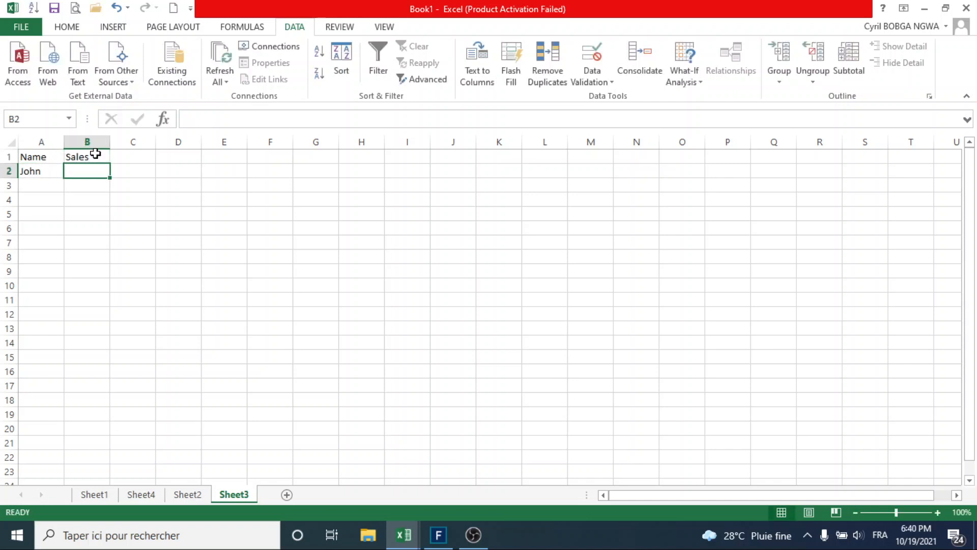
type("500")
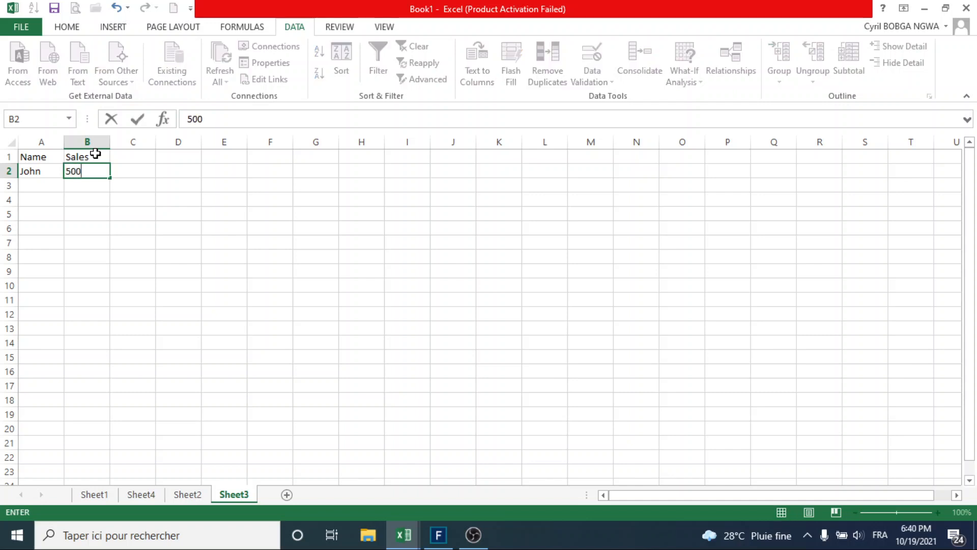
key("Return")
- Add a second salesperson's first name in A3 with sales of 1000 in B3
left_click(40, 185)
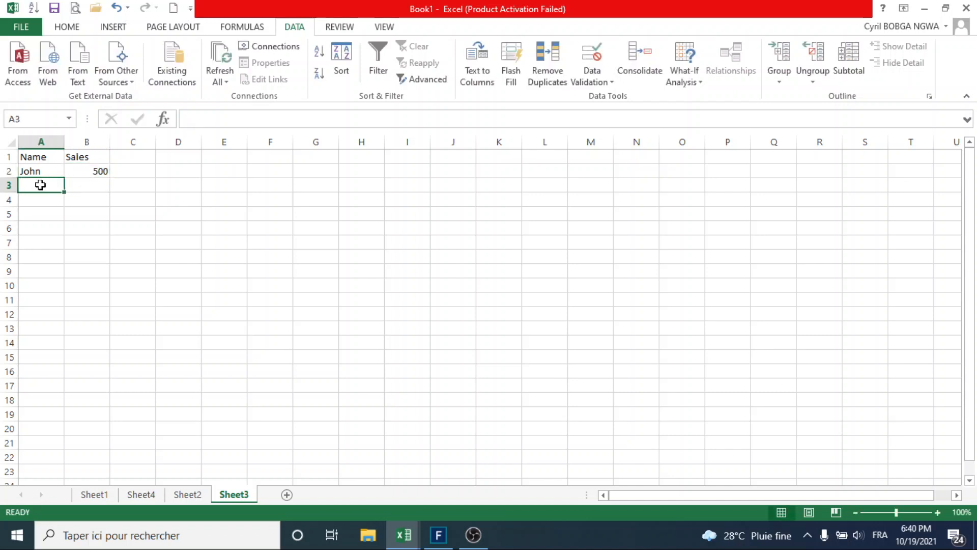
type("Peter")
key("Tab")
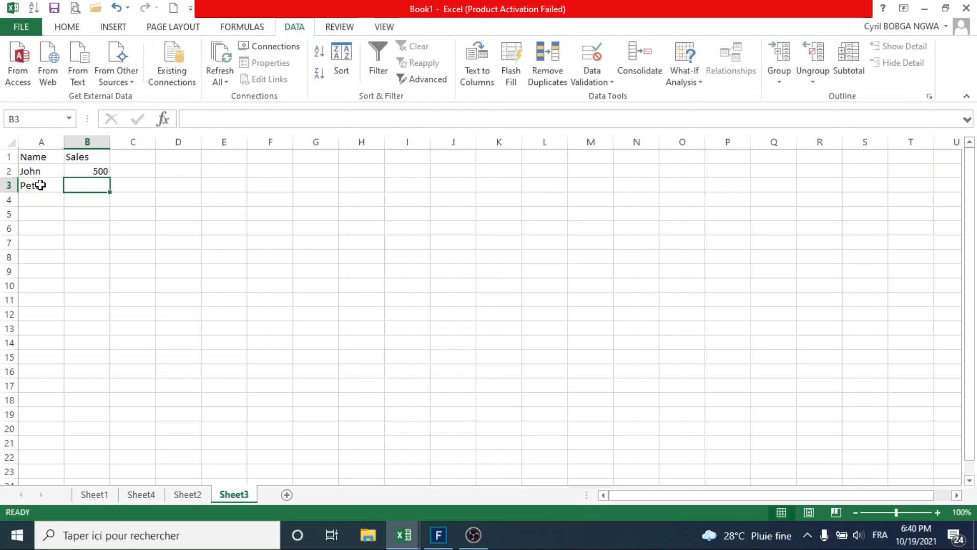
type("1000")
key("Return")
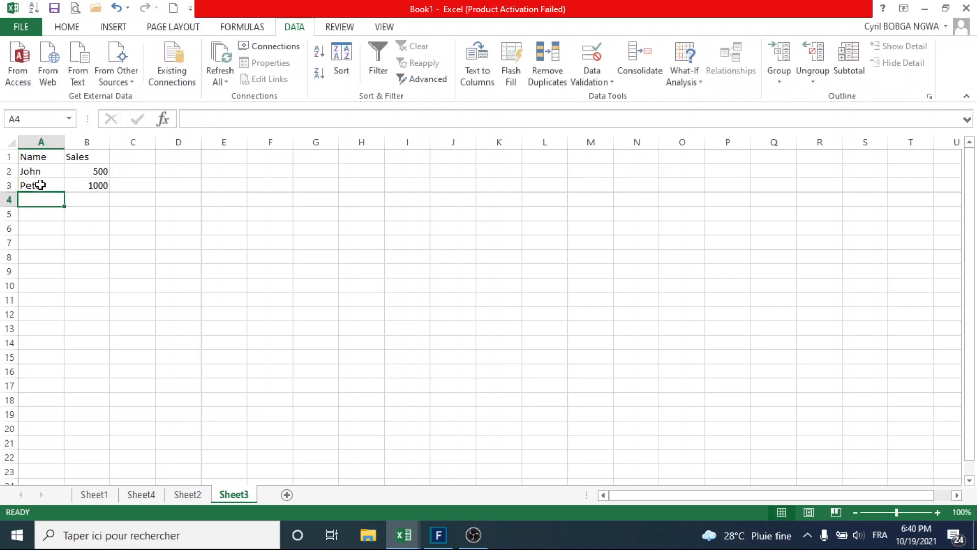
- Enter the first salesperson's name misspelled with a doubled final n in A4, with sales of 500 in B4
type("John")
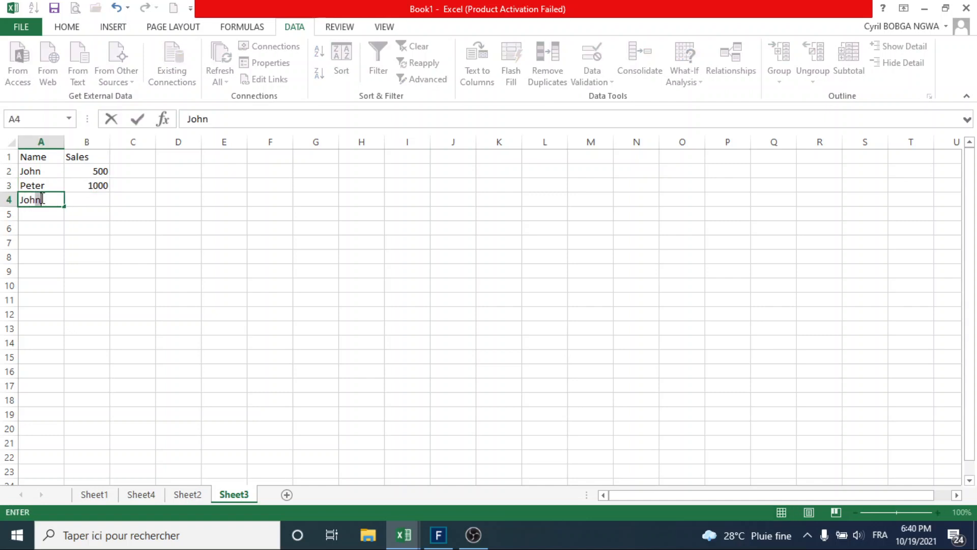
type("n")
key("Tab")
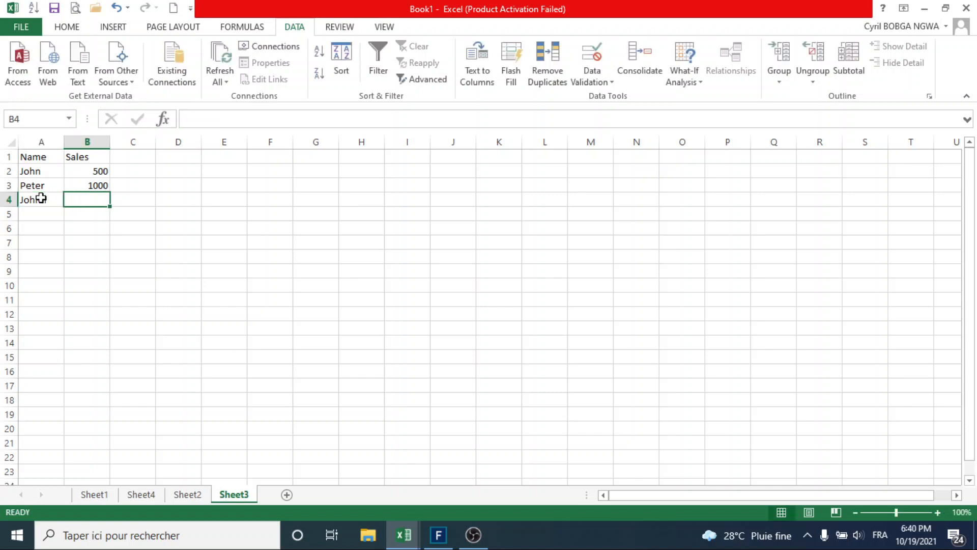
type("5")
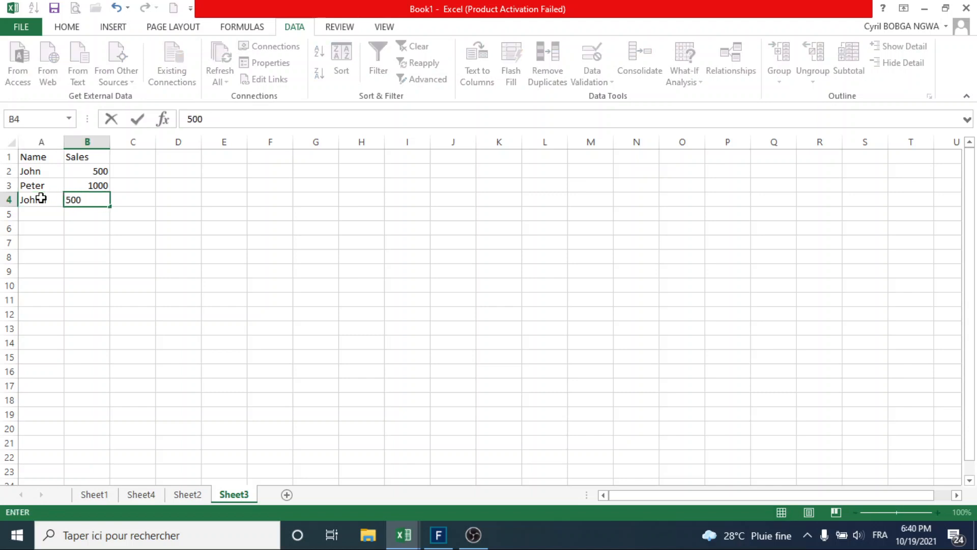
type("00")
key("Return")
- Enter the first salesperson's name misspelled without its h in A5, with sales of 500 in B5
type("J")
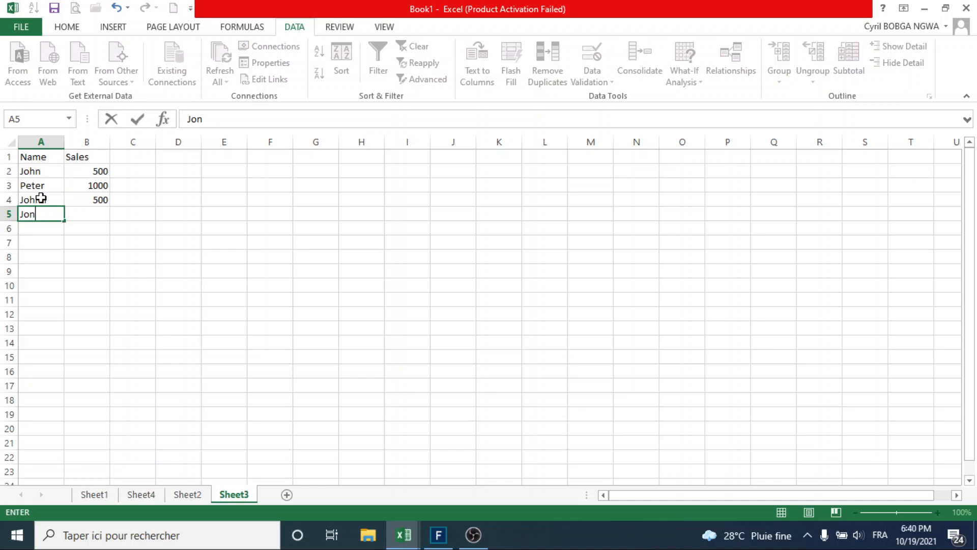
type("on")
key("Tab")
type("5")
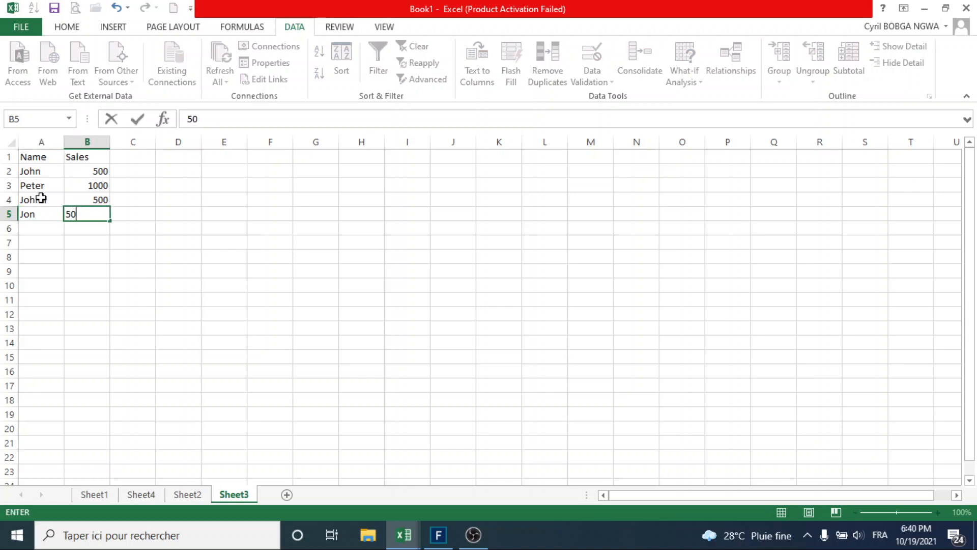
type("00")
key("Return")
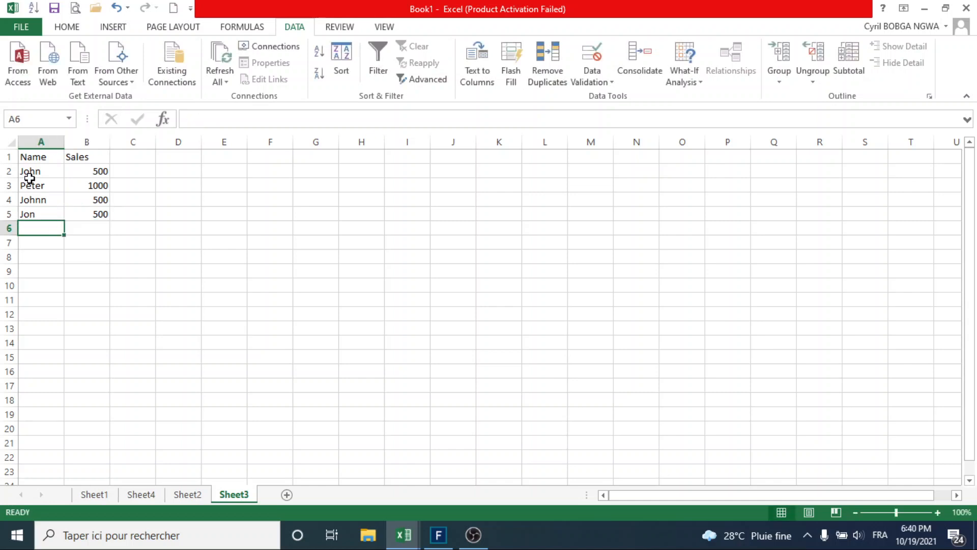
- Format the header cells A1:B1 with a grey fill and bold text
left_click(42, 159)
left_click_drag(42, 159, 82, 157)
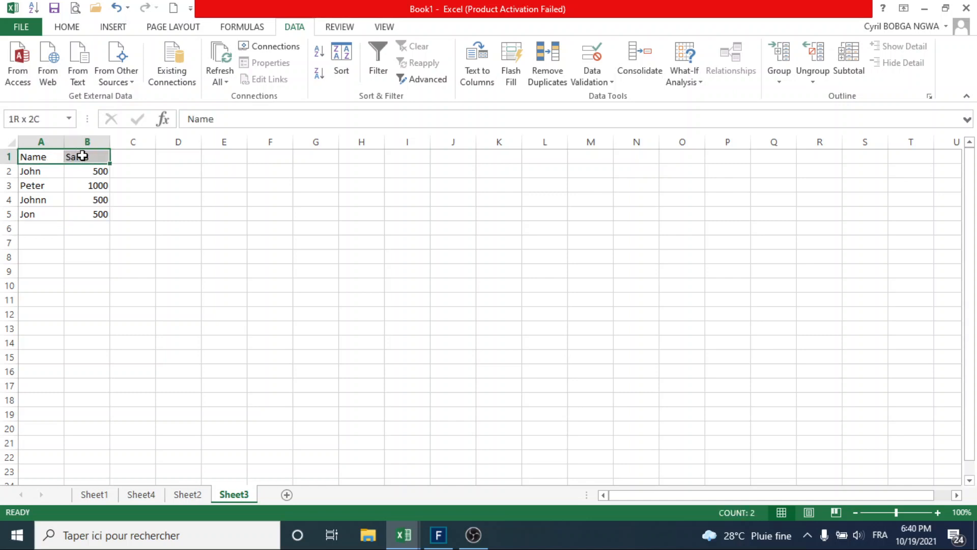
left_click(67, 27)
left_click(216, 76)
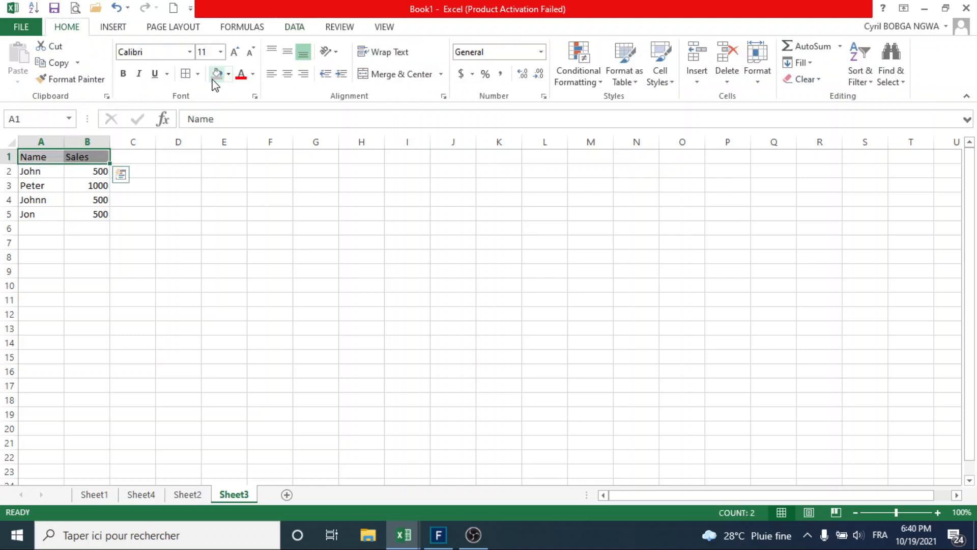
left_click(123, 74)
left_click(115, 210)
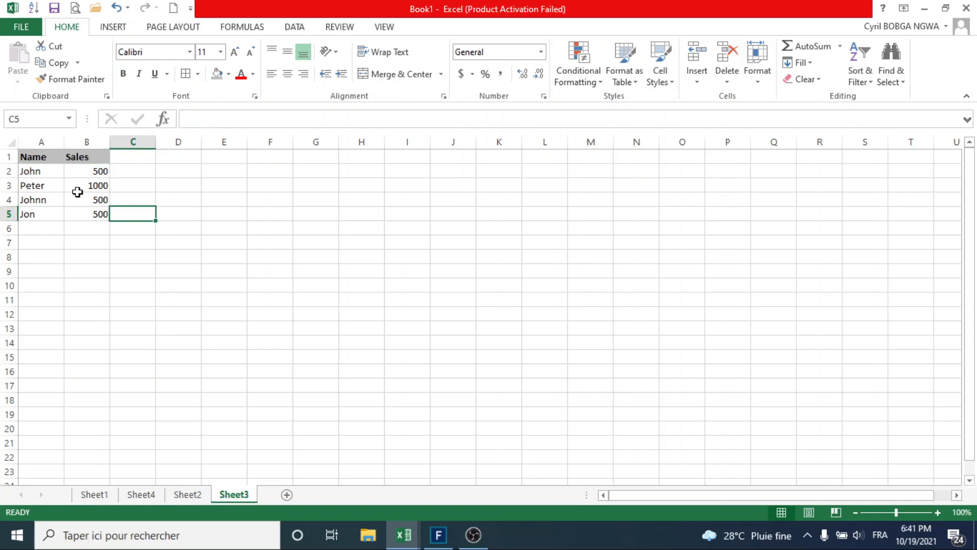
left_click(76, 272)
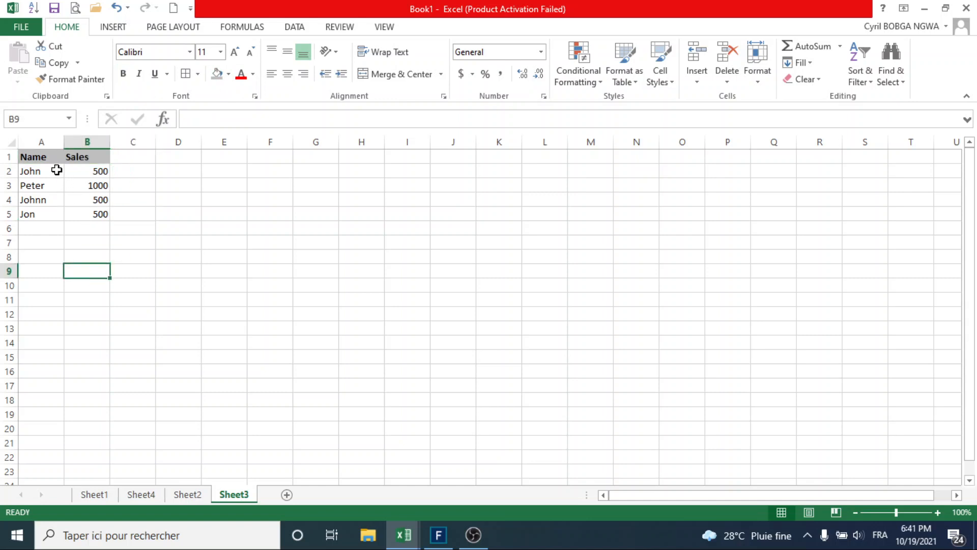
- Add filters to the Name and Sales header cells A1:B1
left_click_drag(46, 156, 80, 157)
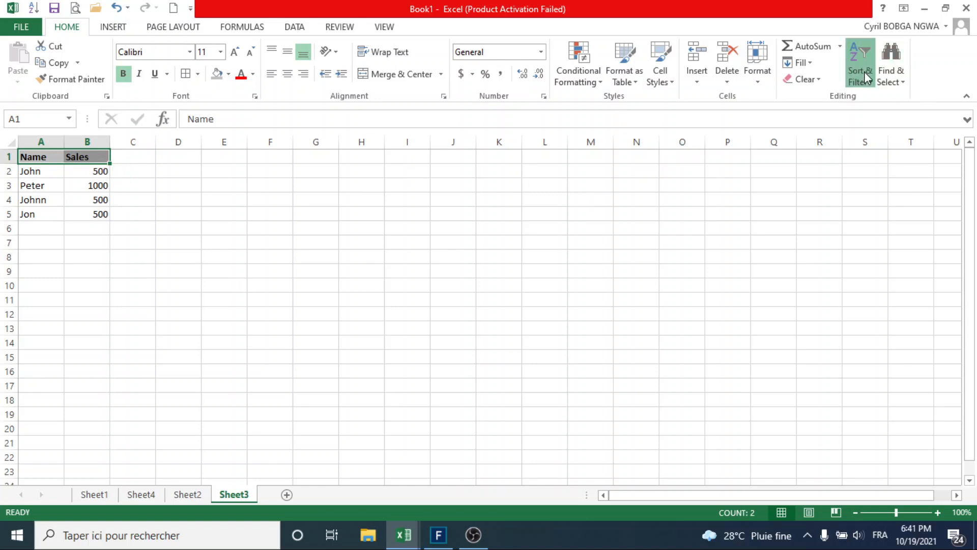
left_click(865, 71)
left_click(877, 149)
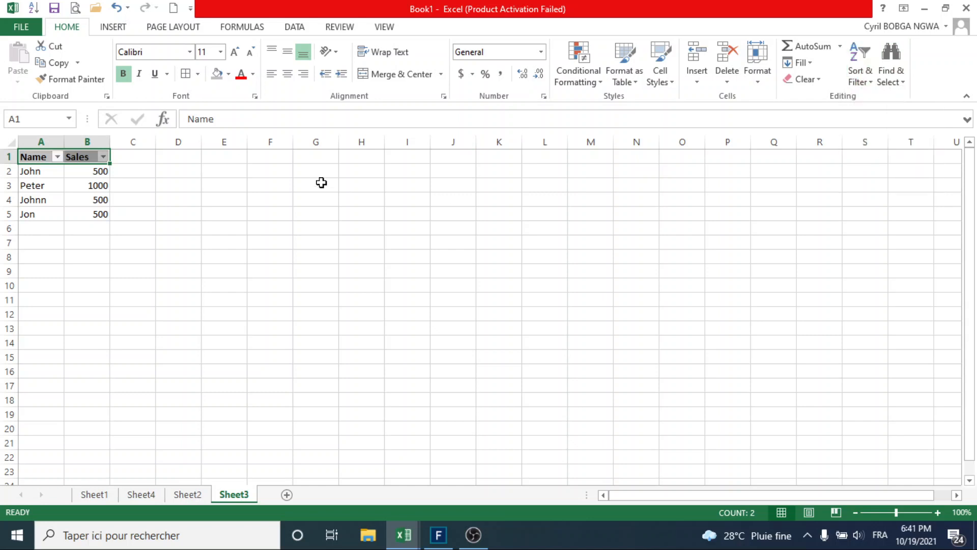
- Filter the Name column to only the correctly spelled name of the first salesperson and check the sales value
left_click(57, 157)
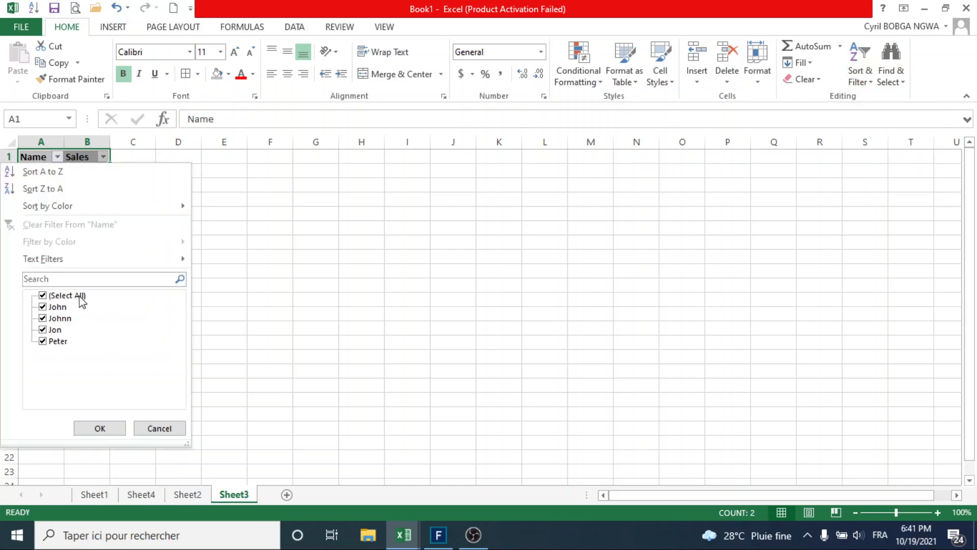
left_click(43, 296)
left_click(44, 307)
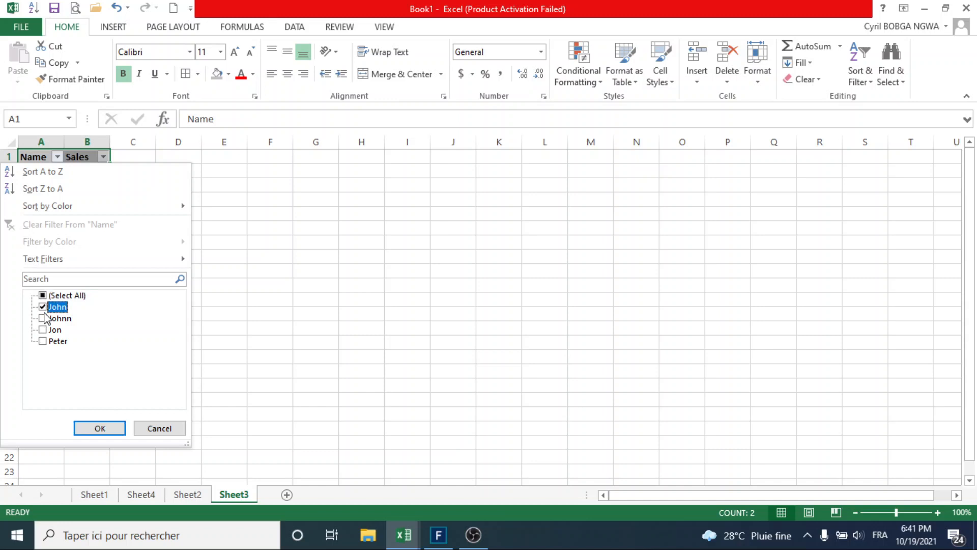
left_click(100, 429)
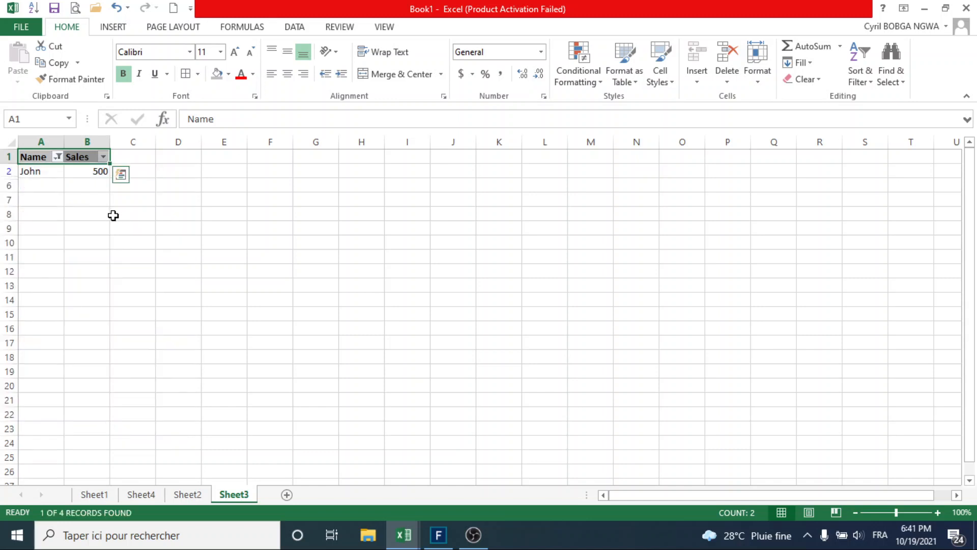
left_click(94, 178)
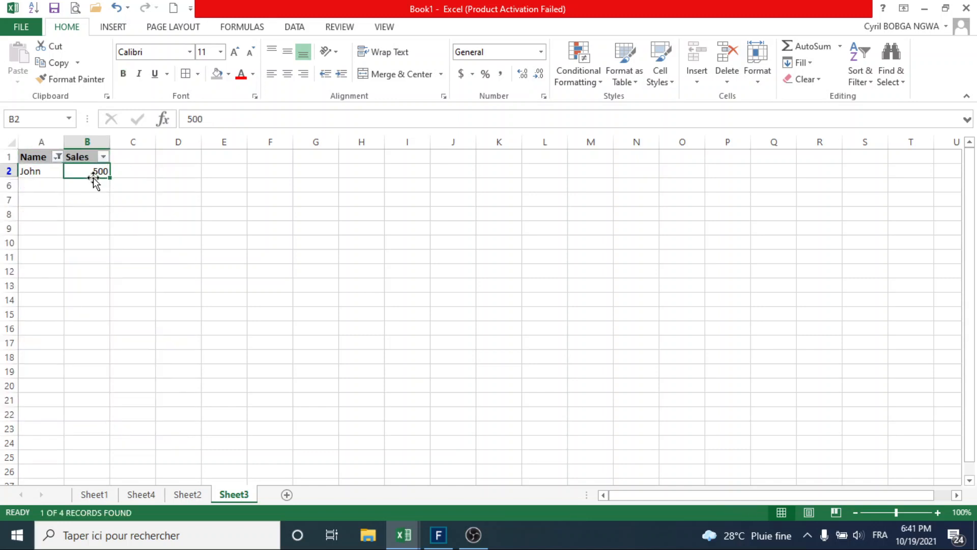
- Change the Name filter to only the second salesperson and check the sales value
left_click(58, 157)
left_click(43, 341)
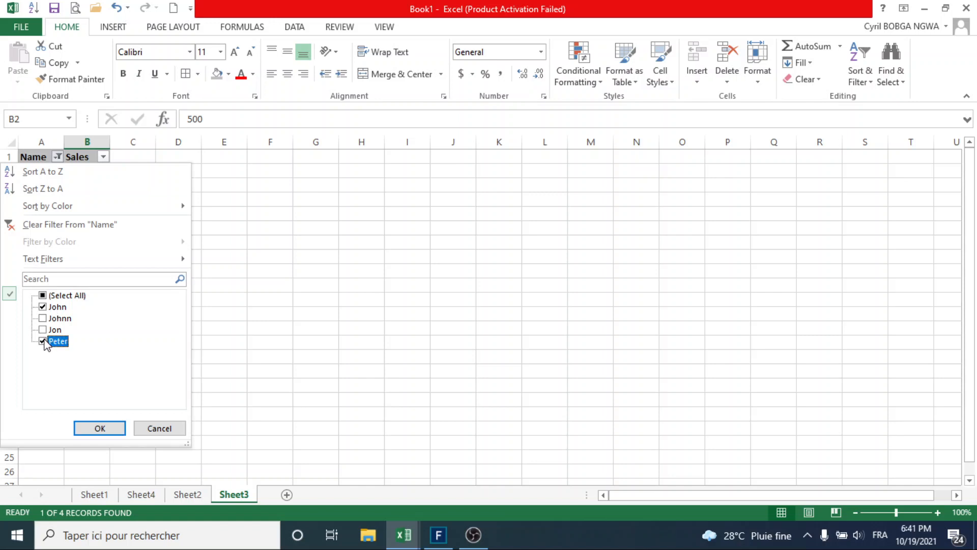
left_click(43, 307)
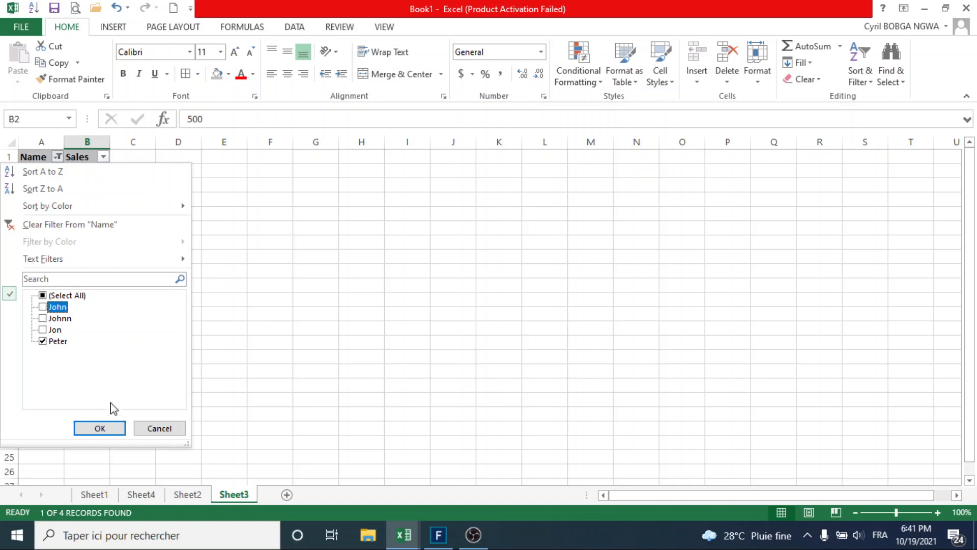
left_click(102, 430)
left_click(97, 170)
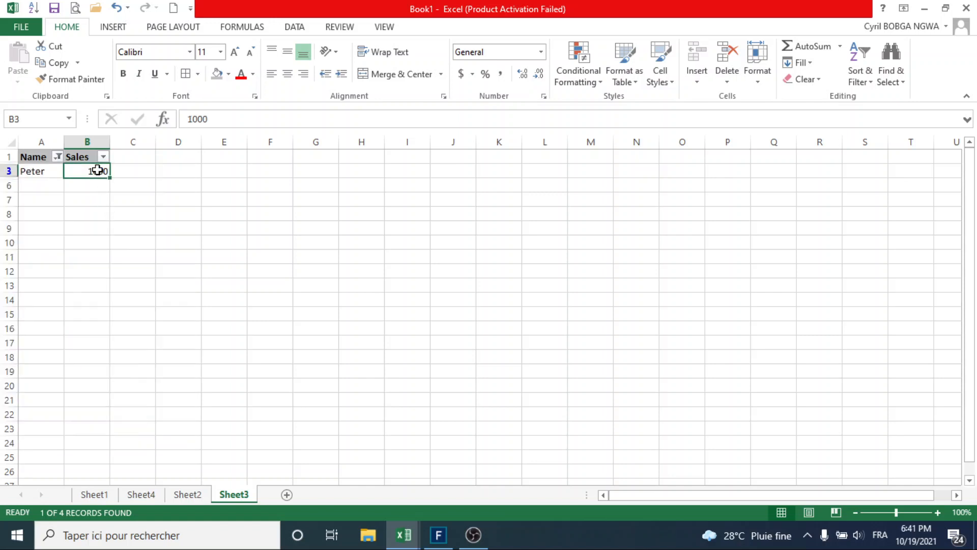
left_click(54, 173)
- Filter the Name column to all three spellings of the first salesperson's name, excluding the second salesperson
left_click(59, 157)
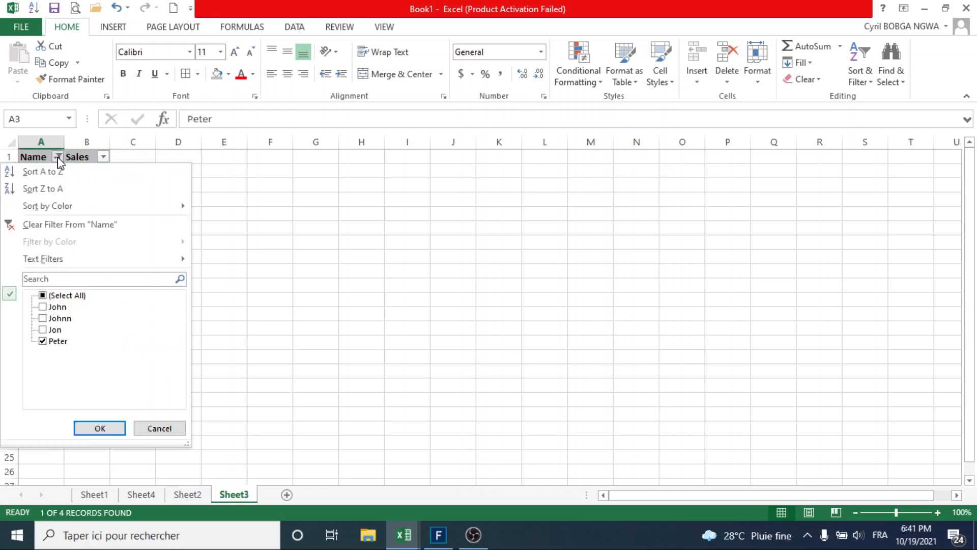
left_click(42, 341)
left_click(42, 307)
left_click(42, 318)
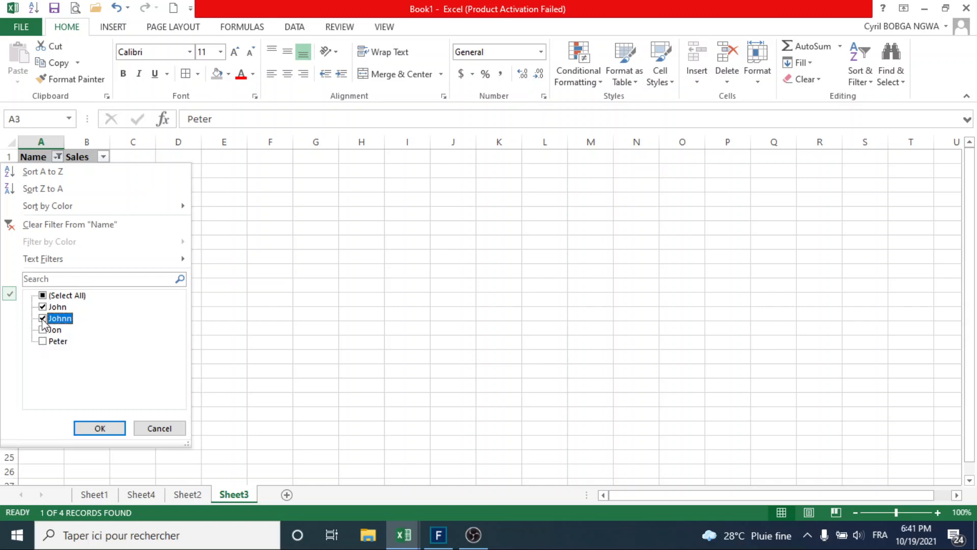
left_click(43, 329)
left_click(100, 428)
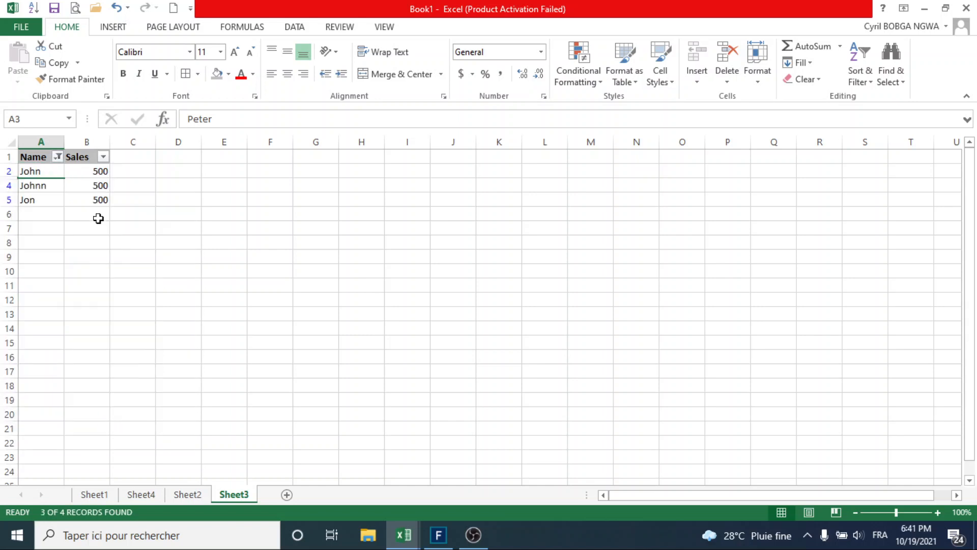
- Check the total of the filtered sales values and show all names again in the Name column filter
left_click_drag(98, 171, 99, 201)
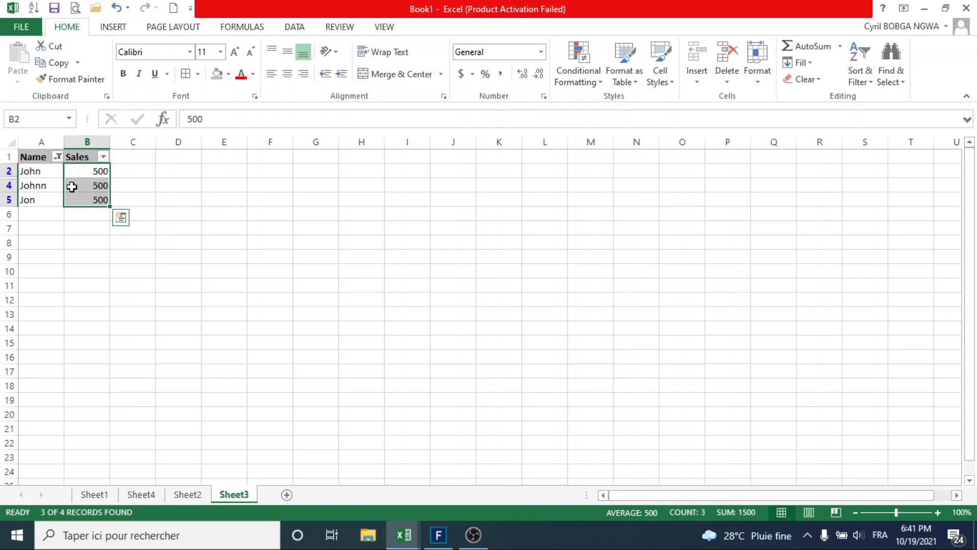
left_click(58, 157)
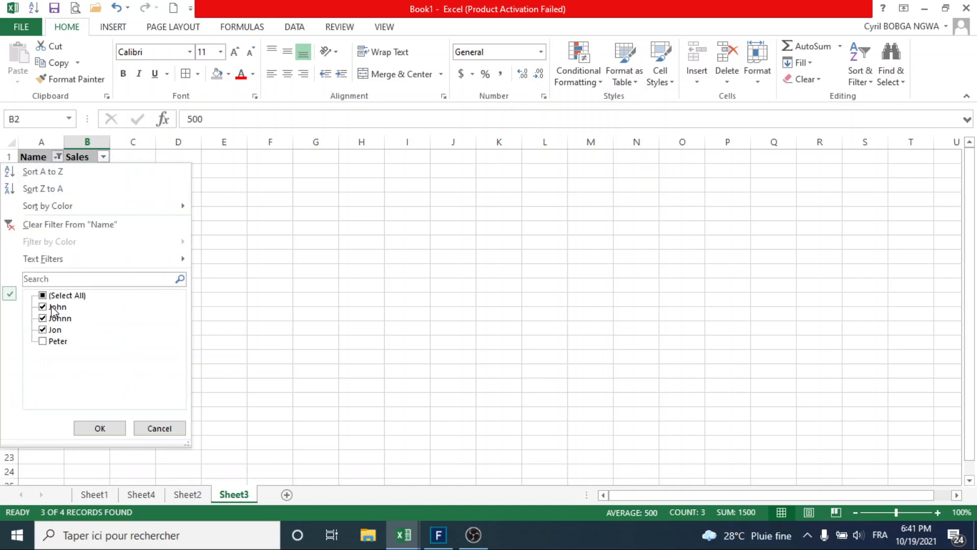
left_click(164, 428)
left_click(59, 157)
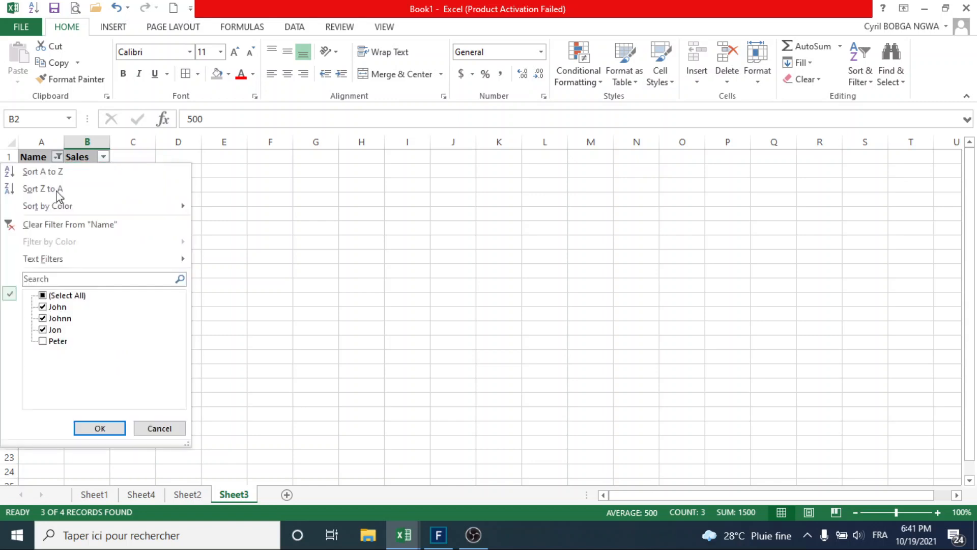
left_click(59, 295)
left_click(100, 428)
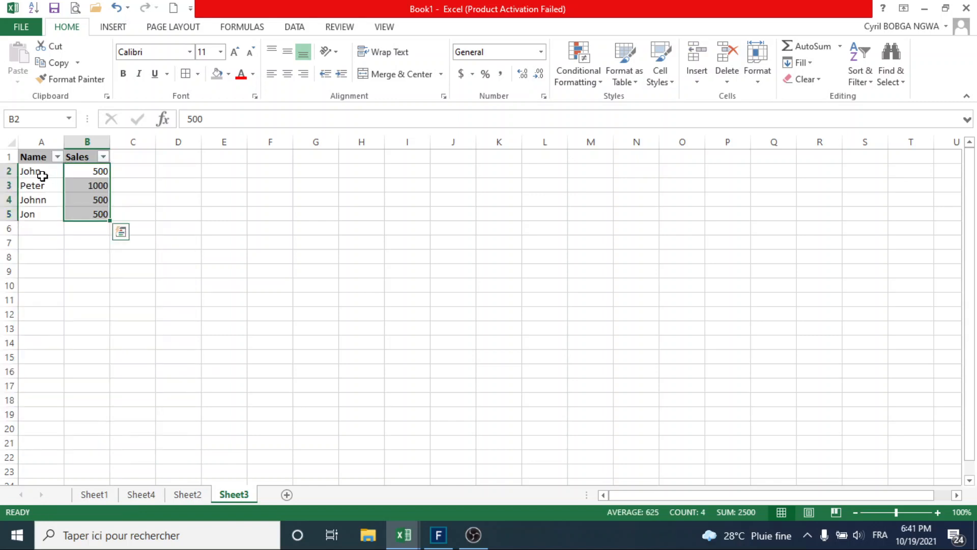
- Correct the misspelled names in A4 and A5 to match the first salesperson's name in A2
left_click(42, 200)
type("J")
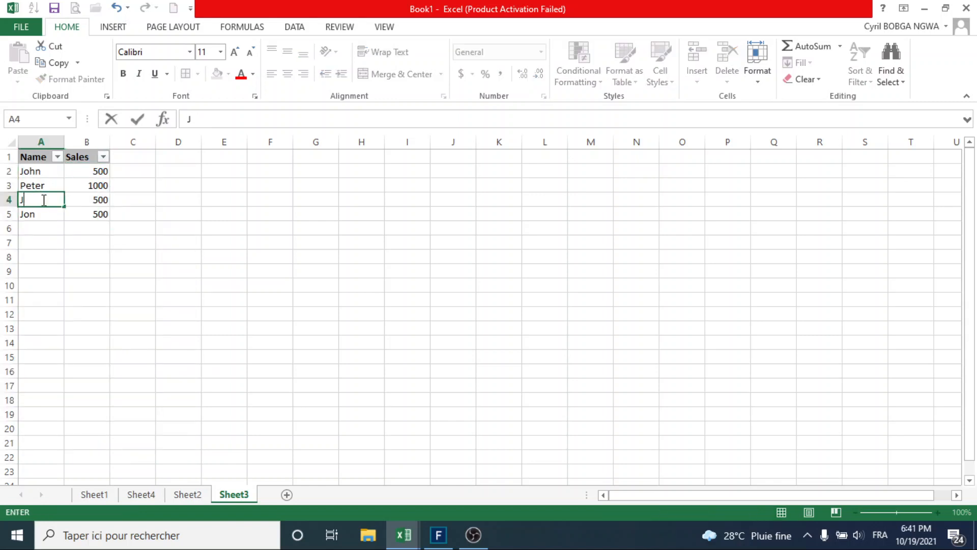
type("ohn")
key("Return")
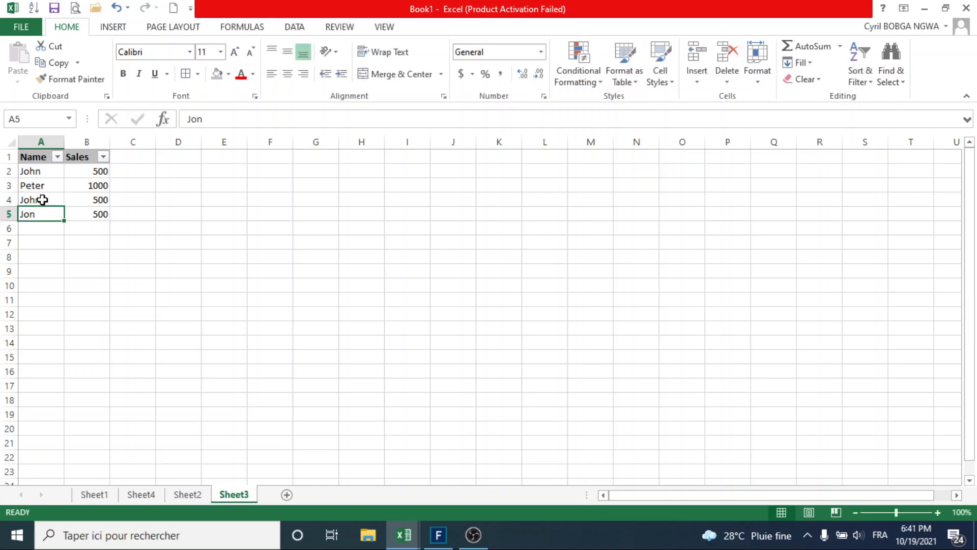
type("Jo")
key("Return")
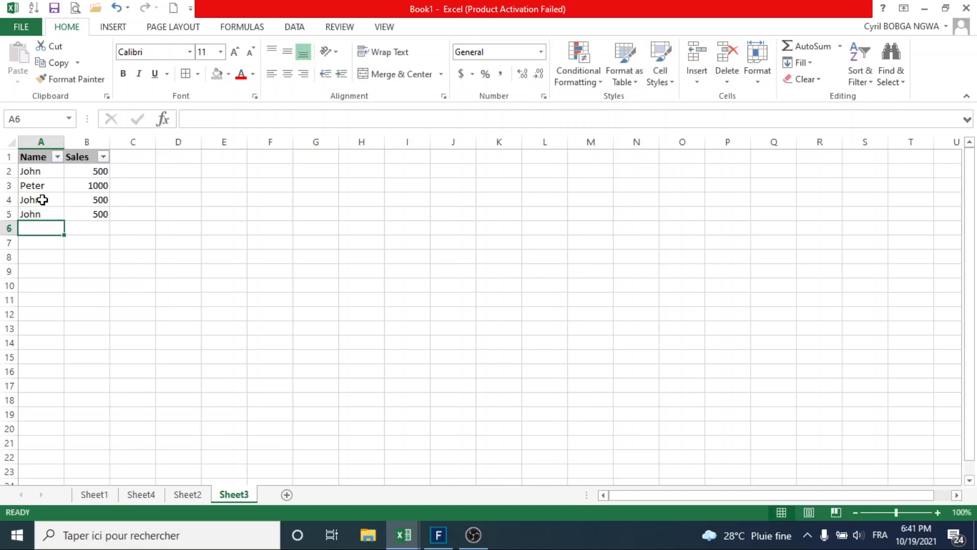
- Filter the Name column to only the first salesperson and select the visible sales values to check their total
left_click(57, 156)
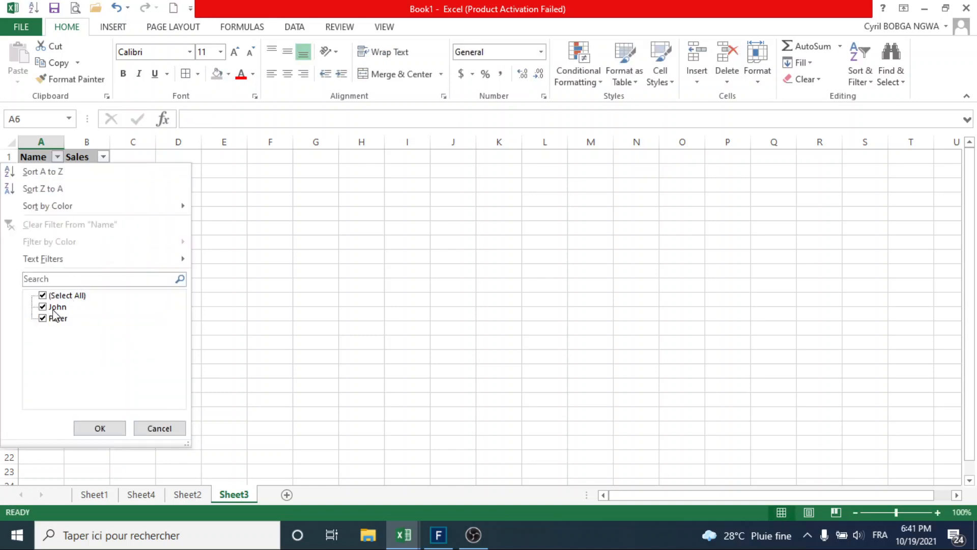
left_click(42, 295)
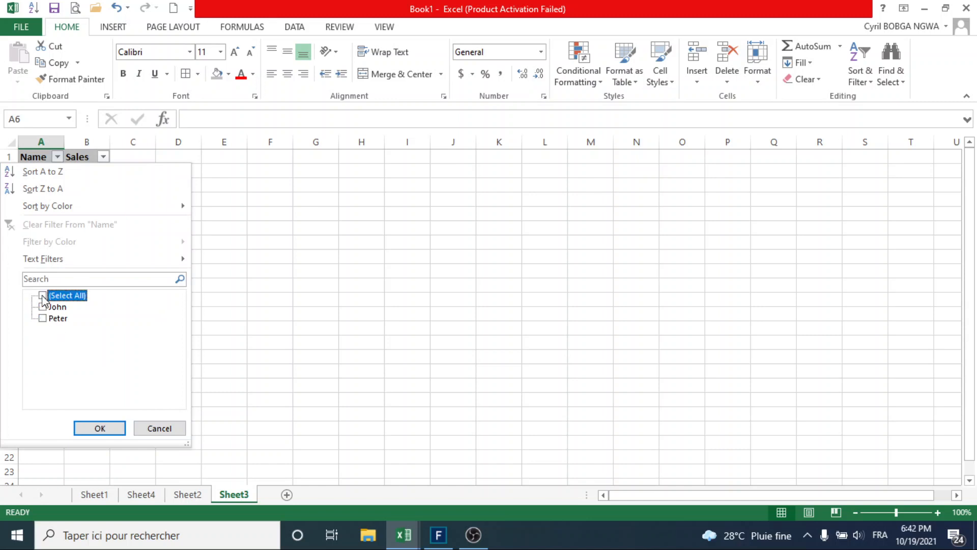
left_click(42, 307)
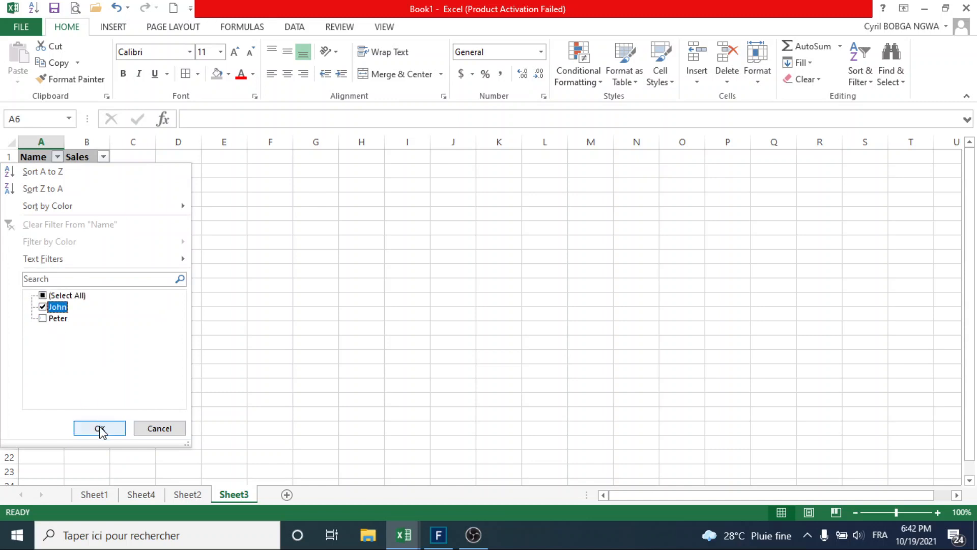
left_click(99, 428)
left_click_drag(96, 170, 99, 199)
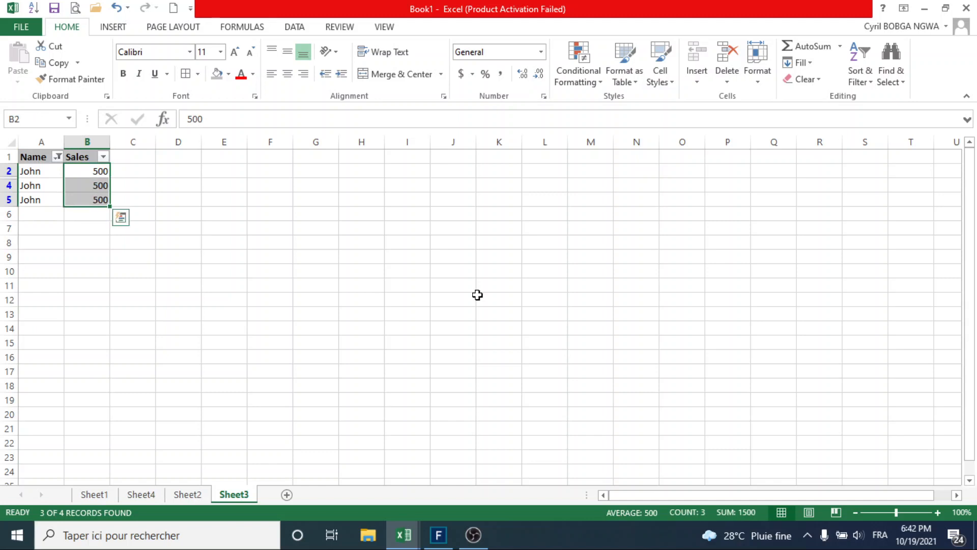
- Switch the Name filter to only the second salesperson to check that person's sales
left_click(57, 156)
left_click(43, 319)
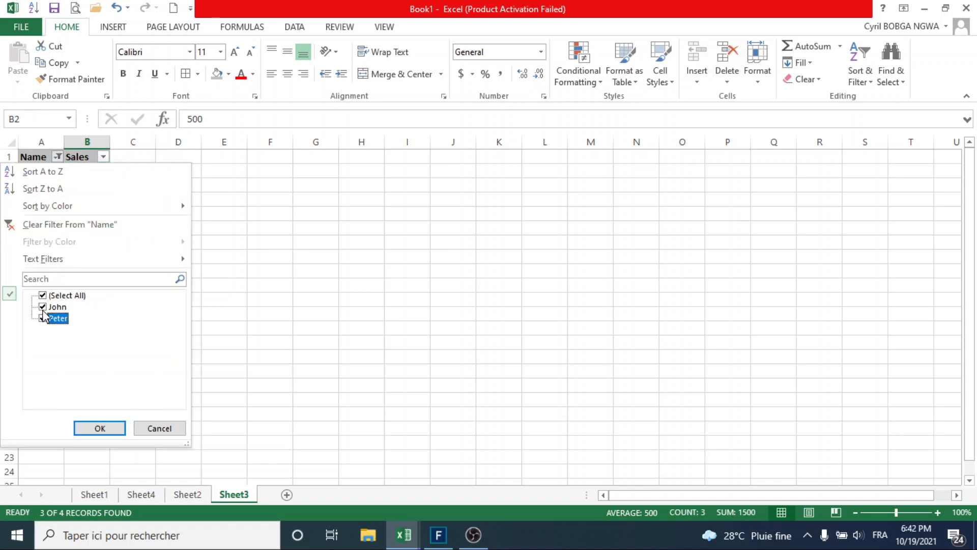
left_click(43, 307)
left_click(100, 429)
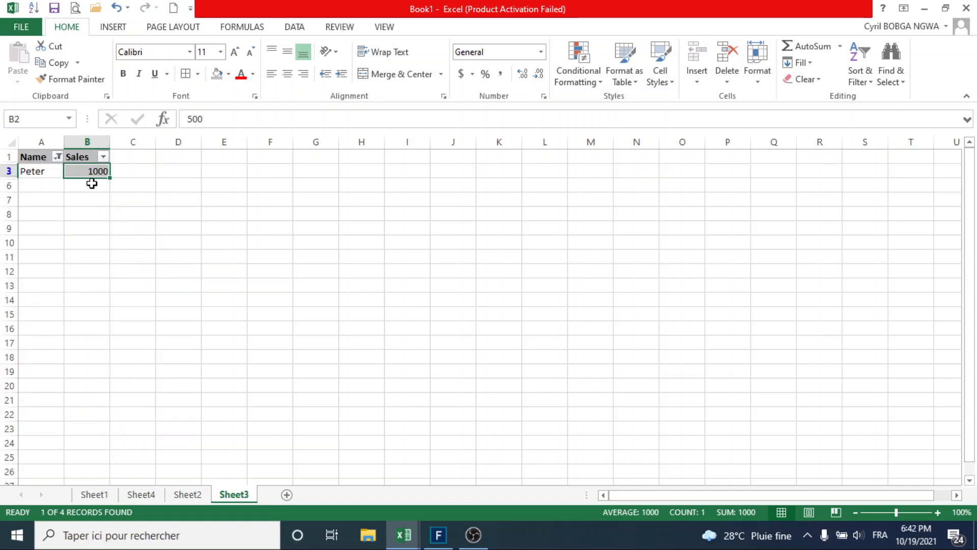
left_click(94, 224)
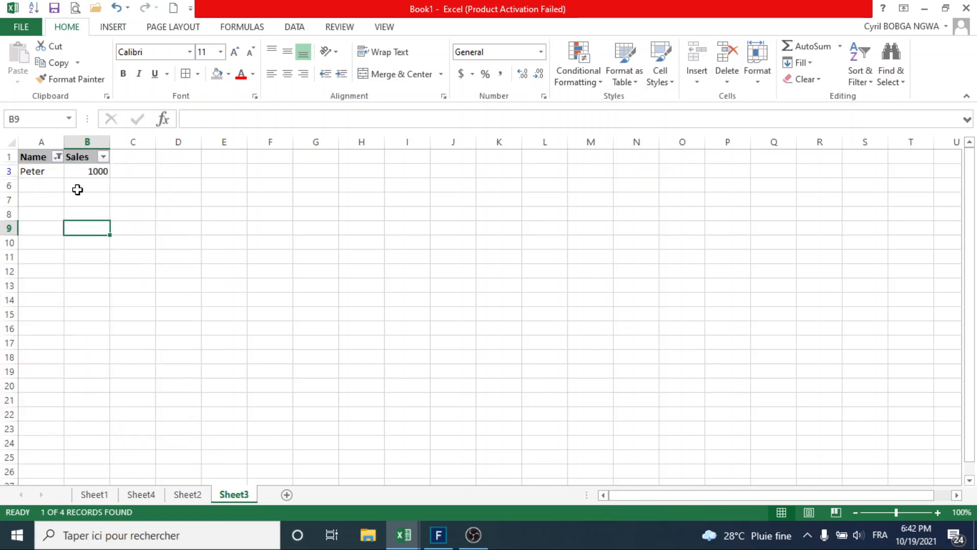
- Show all names again in the Name filter and clear the name and sales entries in A2:B5
left_click(59, 158)
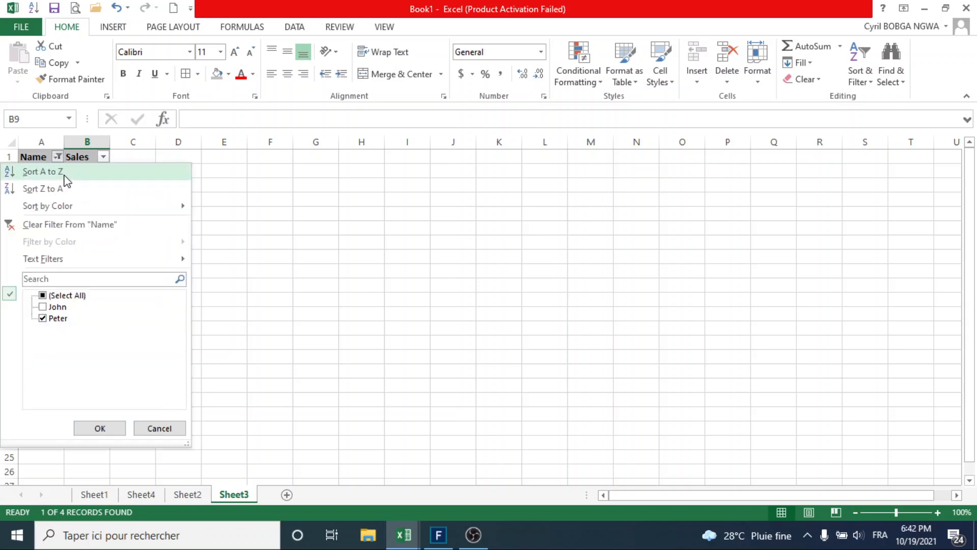
left_click(64, 295)
left_click(101, 427)
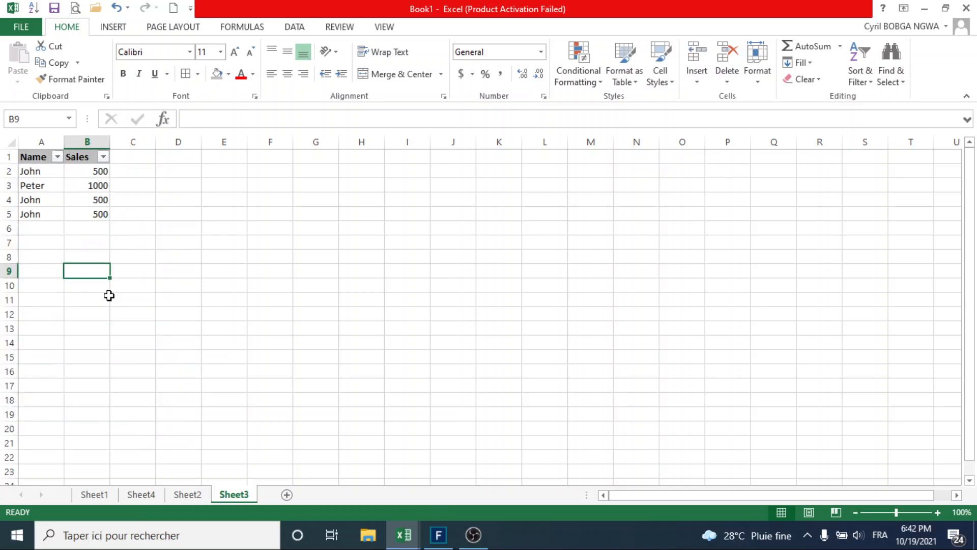
left_click(45, 240)
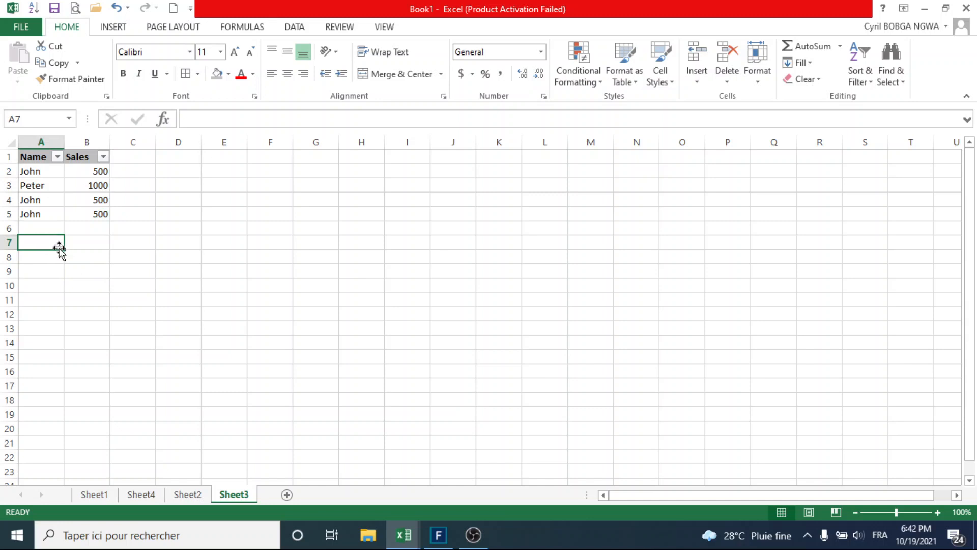
mouse_move(59, 247)
left_mouse_down()
mouse_move(110, 247)
mouse_move(109, 168)
mouse_move(154, 248)
left_mouse_up()
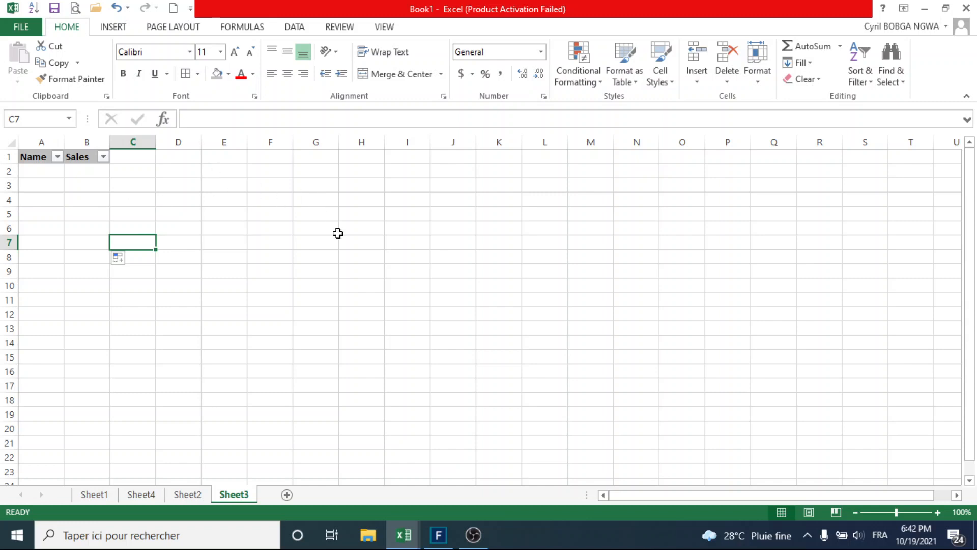
- Enter Staff as the header of a reference list in cell H1
left_click(353, 173)
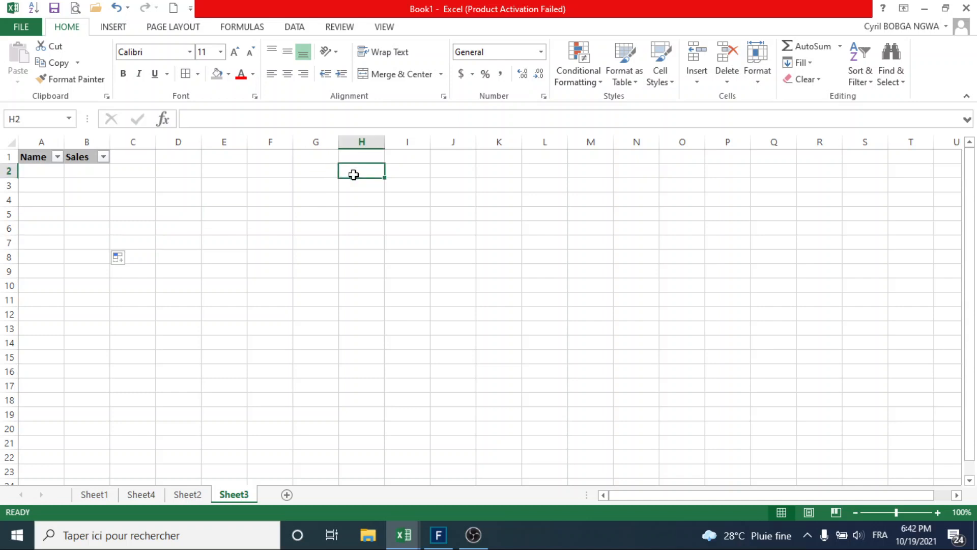
left_click(355, 156)
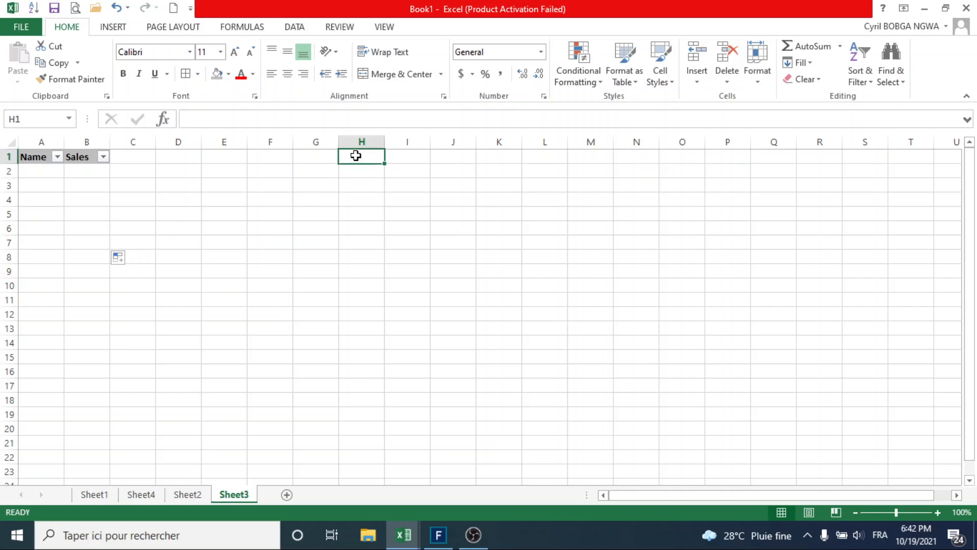
type("Employ")
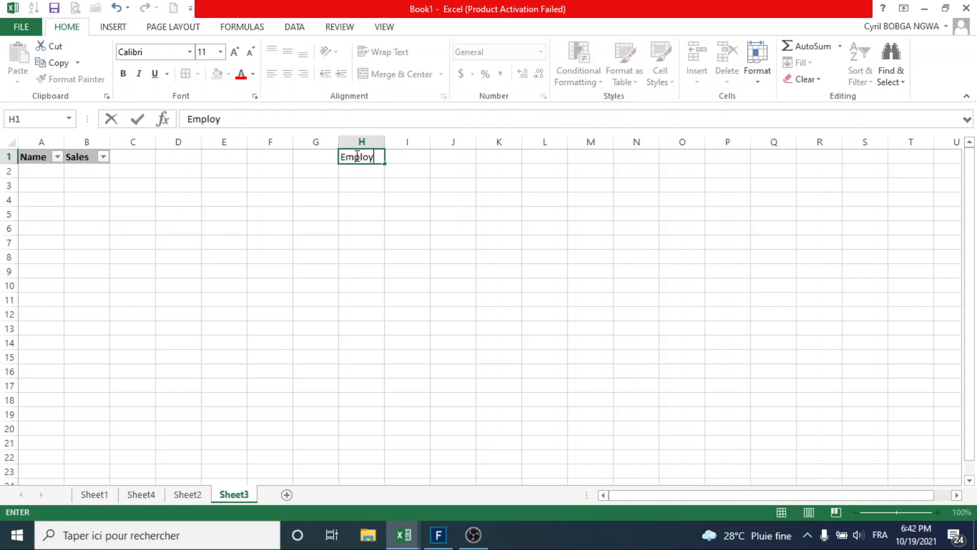
type("ess")
key("BackSpace")
key("BackSpace")
key("BackSpace")
key("BackSpace")
key("BackSpace")
key("BackSpace")
key("BackSpace")
key("BackSpace")
key("Return")
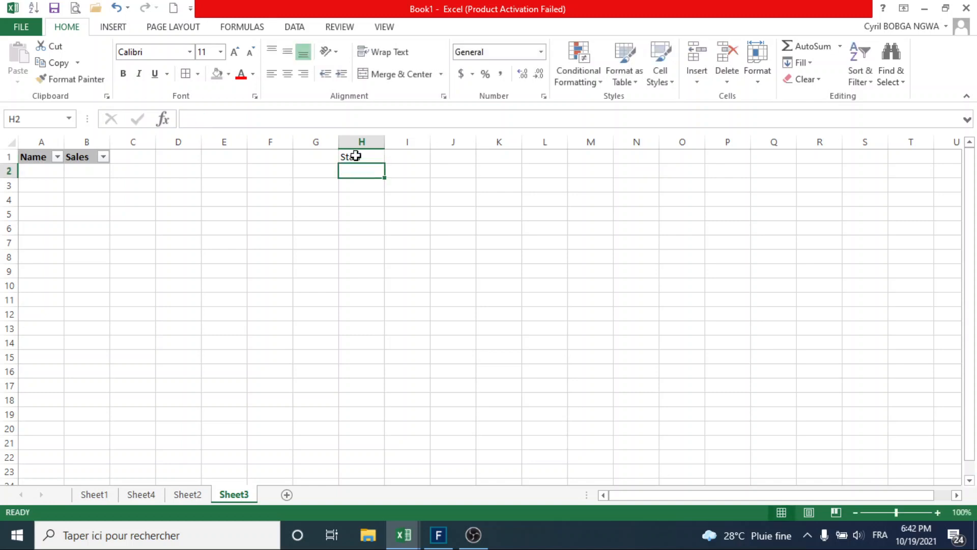
- Fill H2:H5 under the Staff header with the first names of the four staff members, one per cell
type("John")
key("Return")
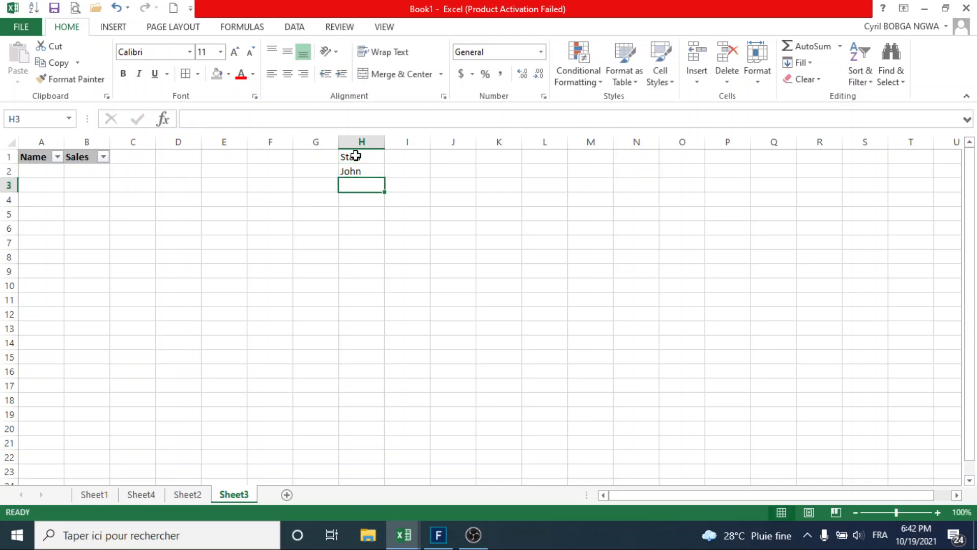
type("Peter")
key("ctrl+Return")
key("Return")
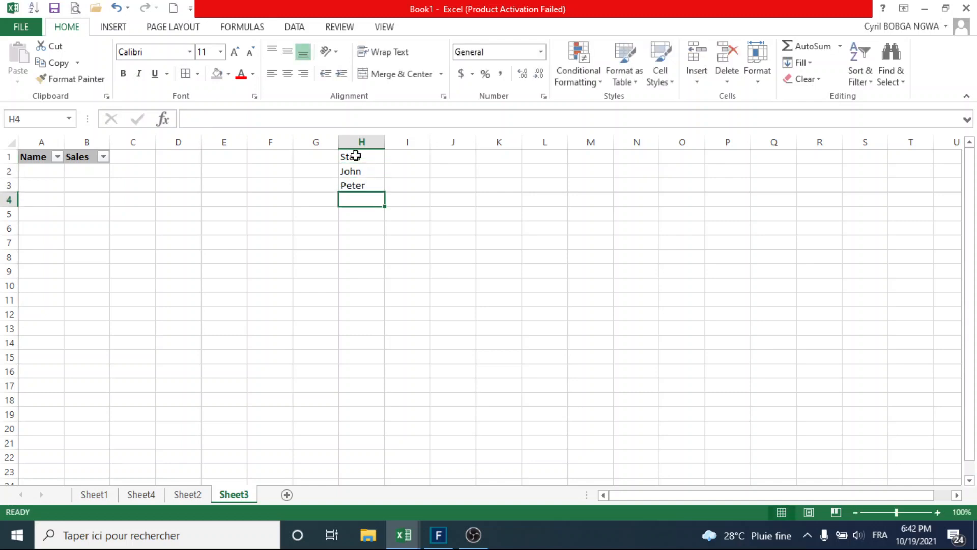
type("Gina")
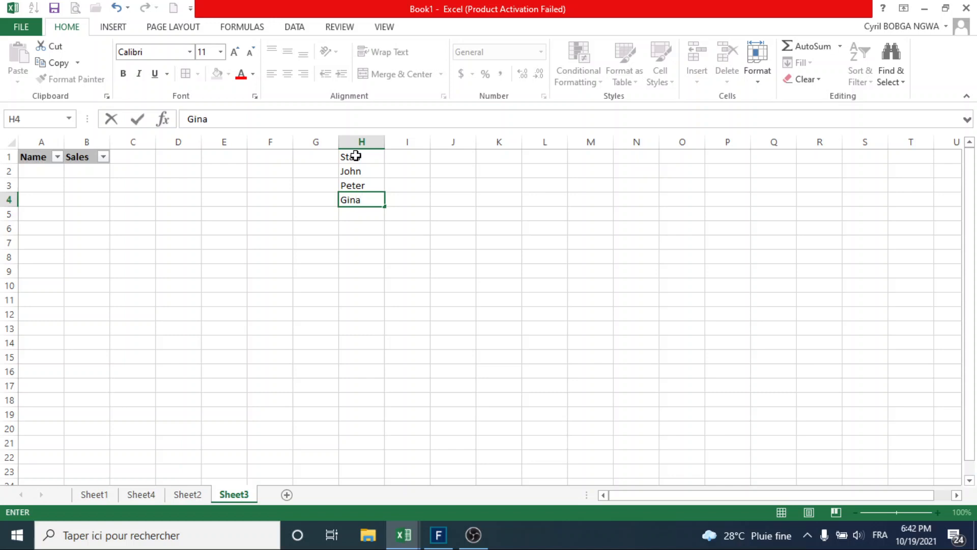
key("Return")
type("Mike")
key("ctrl+Return")
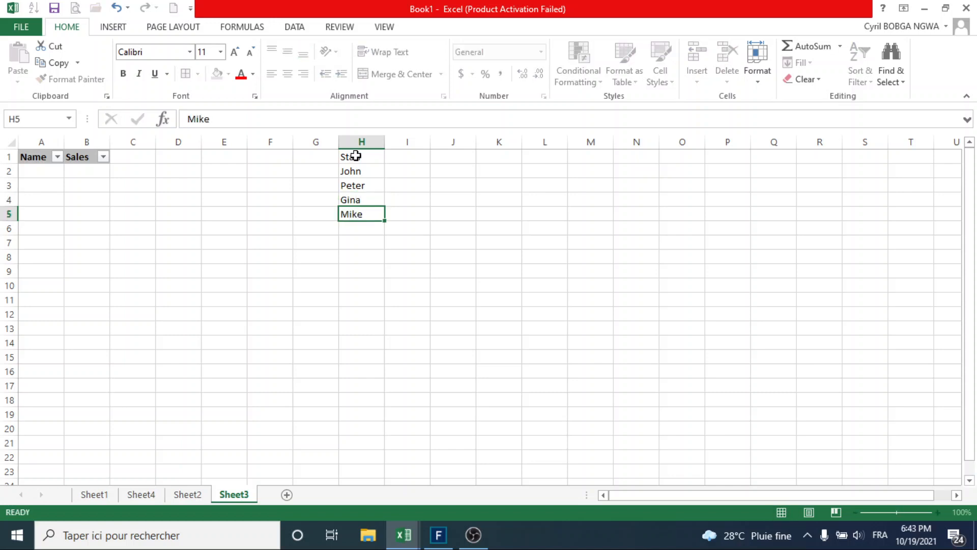
key("Return")
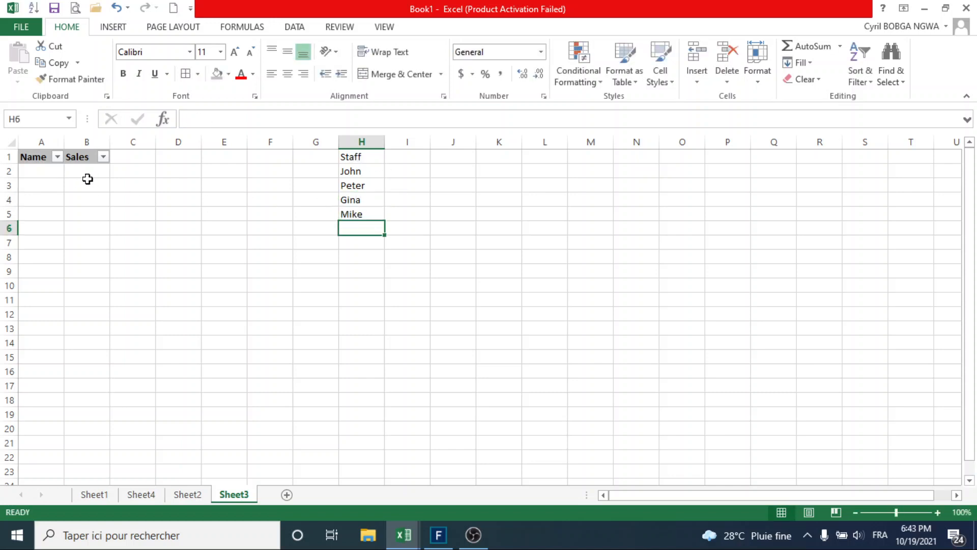
- Apply data validation to A2 that allows only a List with the source =$H$2:$H$5
left_click(48, 171)
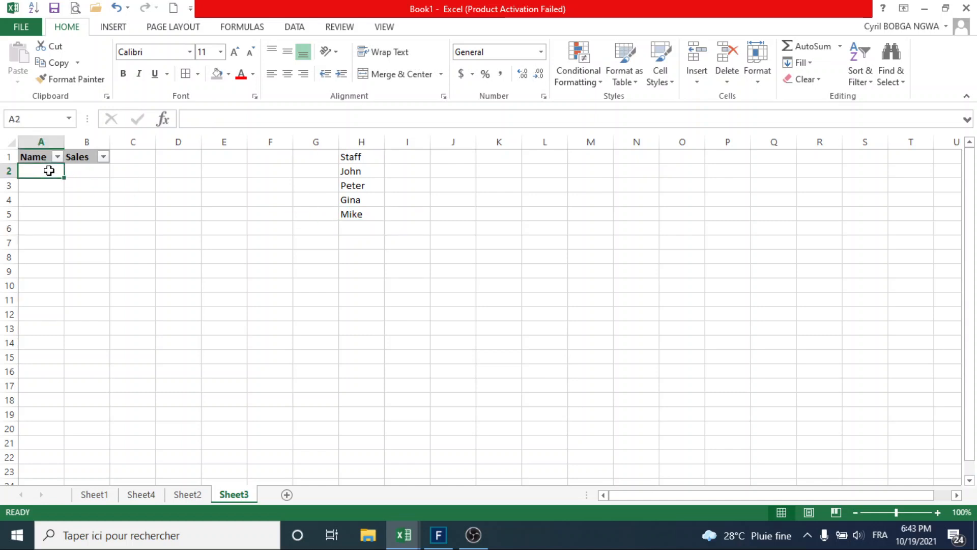
left_click(290, 32)
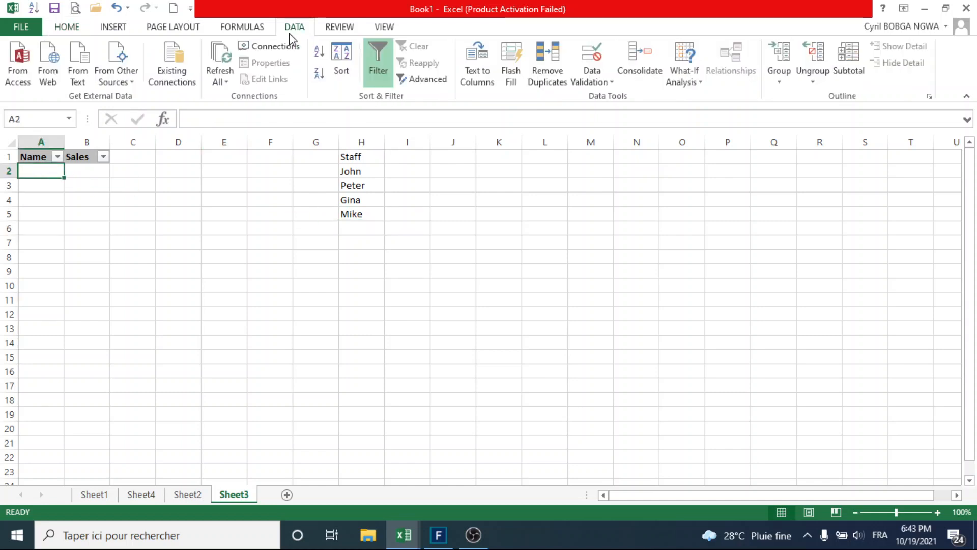
left_click(584, 77)
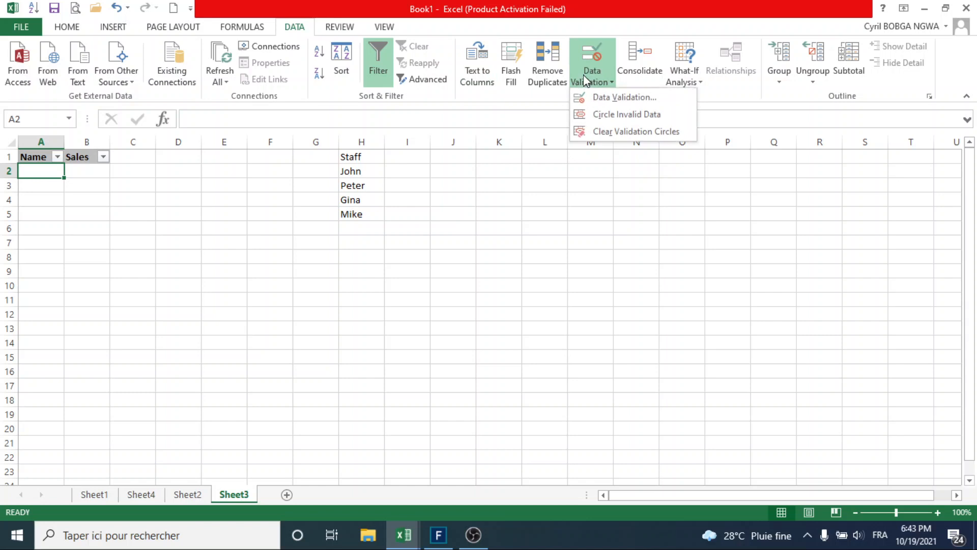
left_click(623, 97)
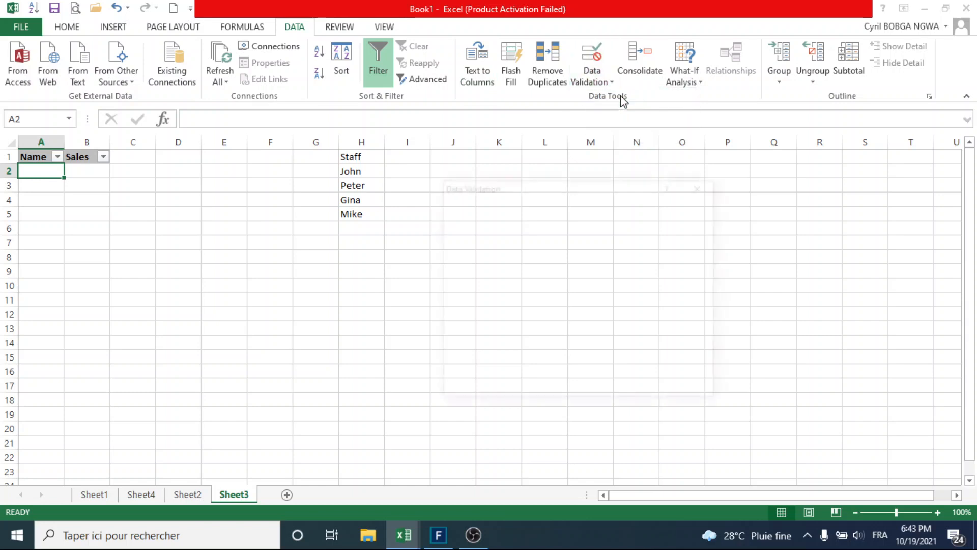
left_click(561, 256)
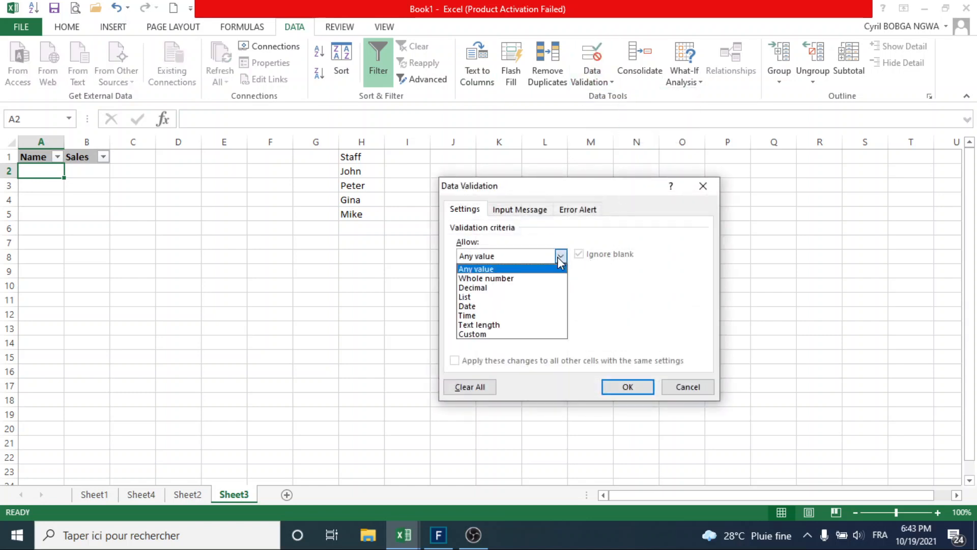
left_click(533, 297)
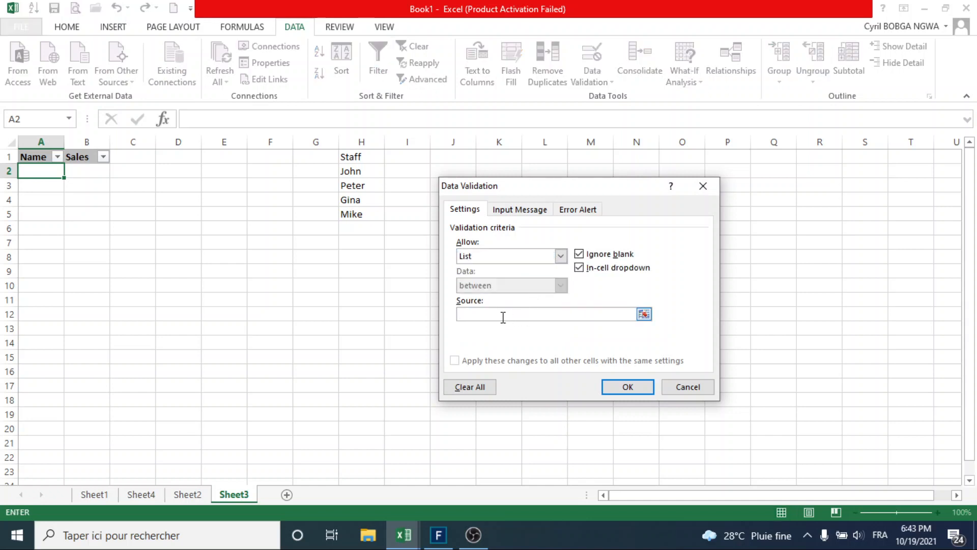
left_click(367, 170)
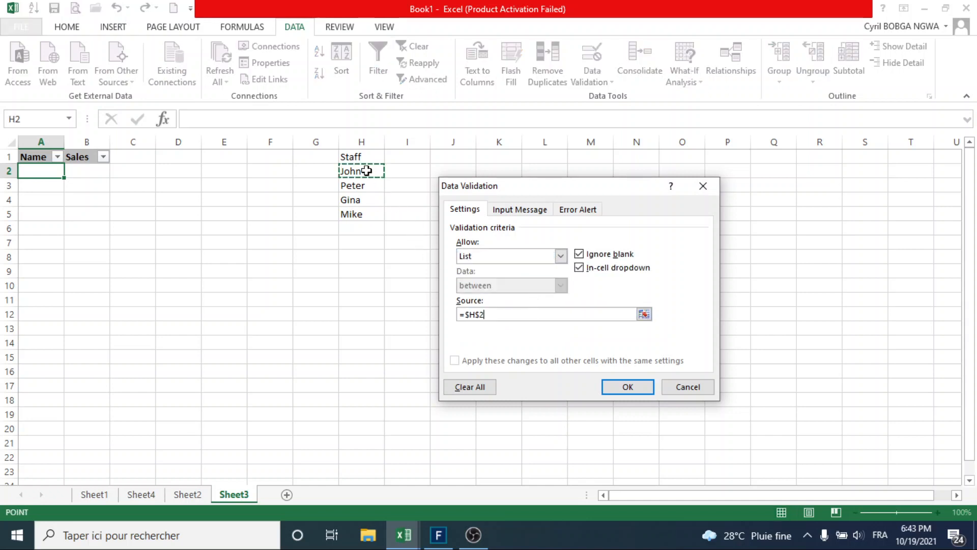
left_click_drag(367, 170, 364, 214)
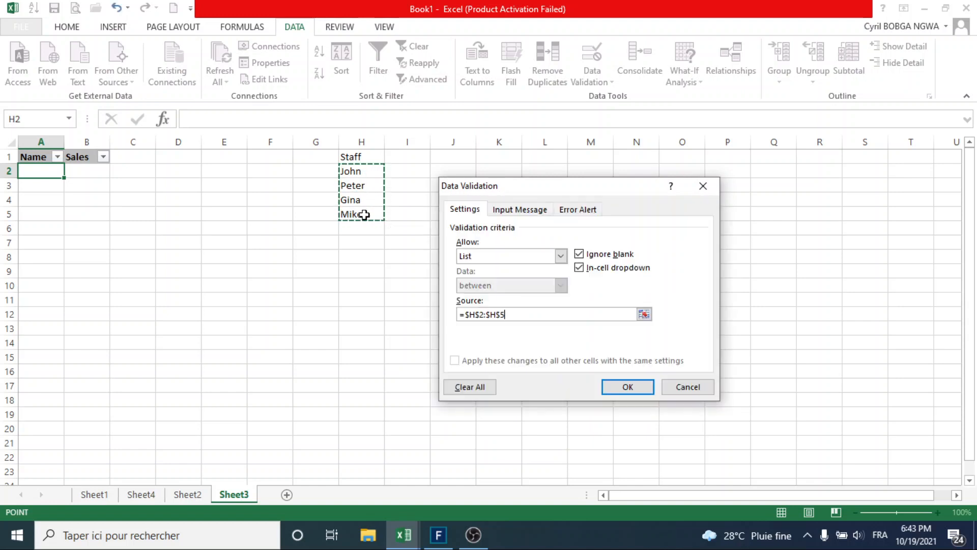
left_click(628, 388)
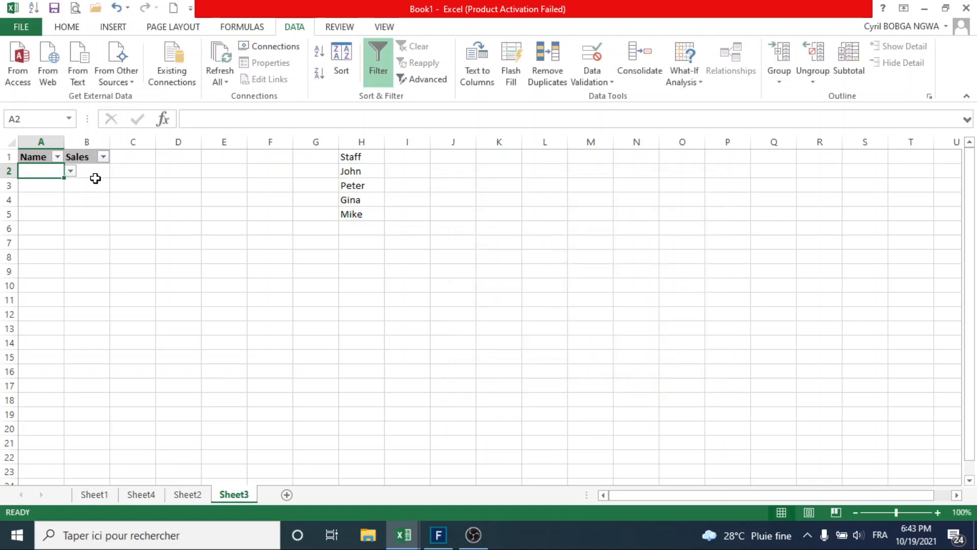
- Choose the first staff name from A2's list and test the validation by entering it misspelled and then spelled correctly
left_click(71, 172)
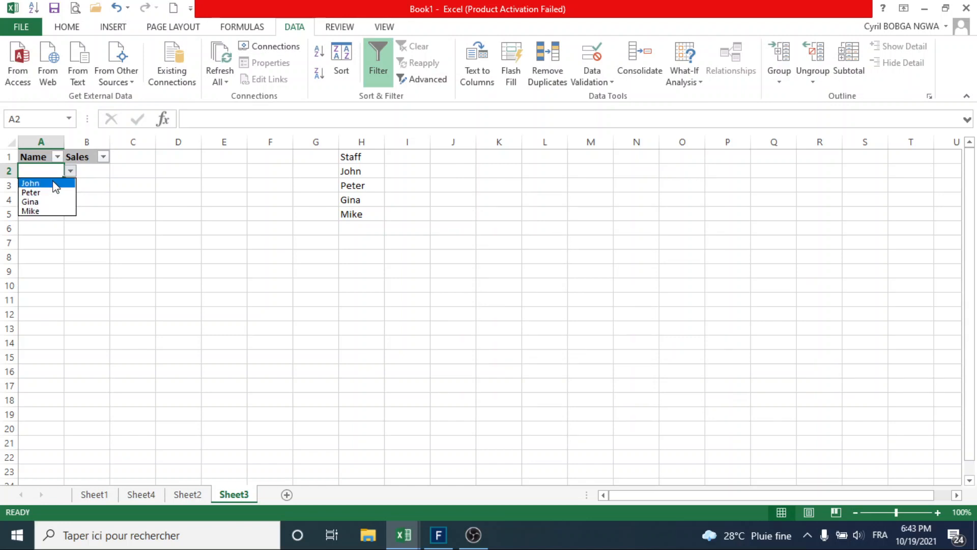
left_click(56, 185)
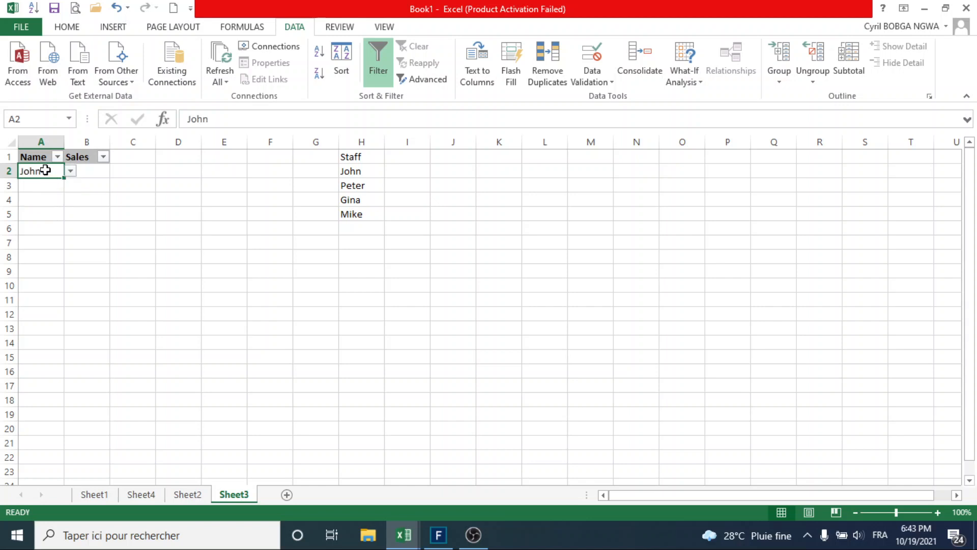
type("J")
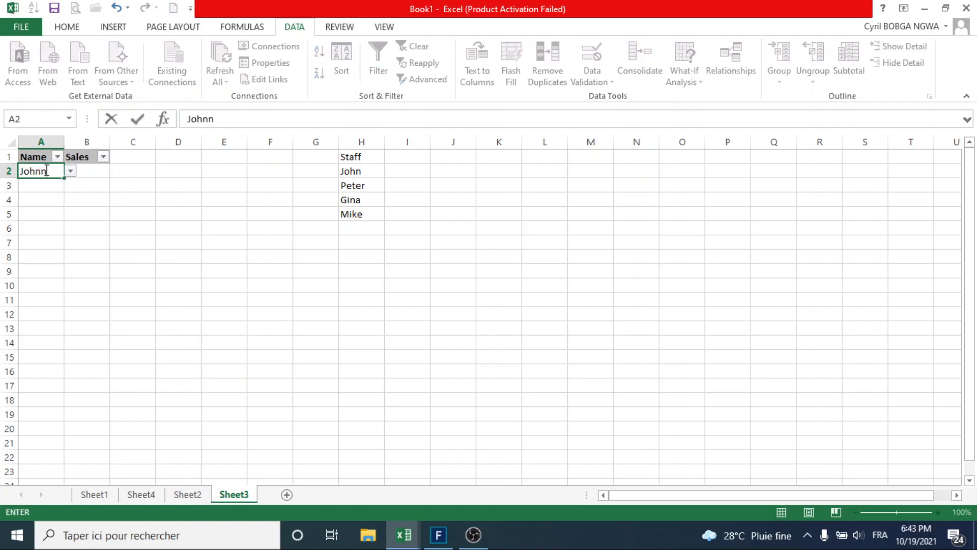
key("Return")
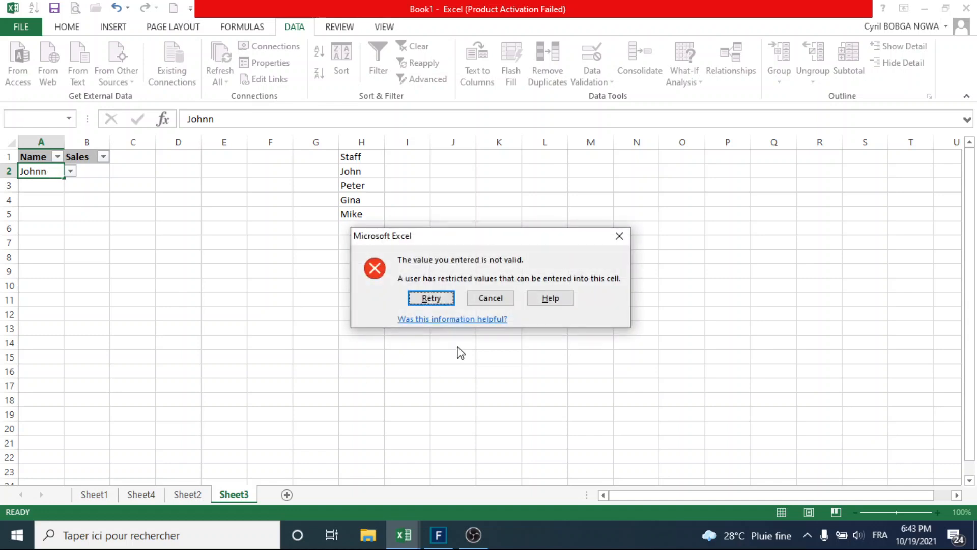
left_click(502, 302)
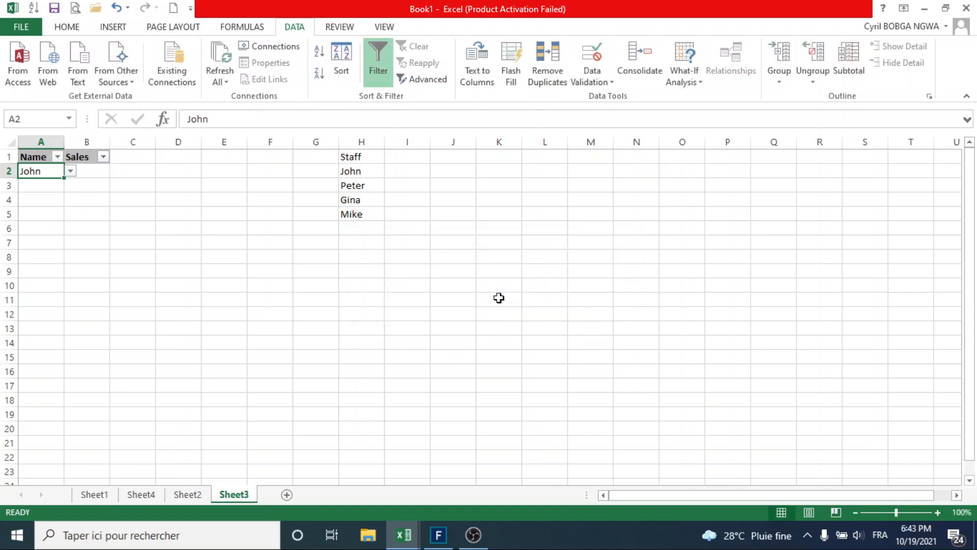
type("Jo")
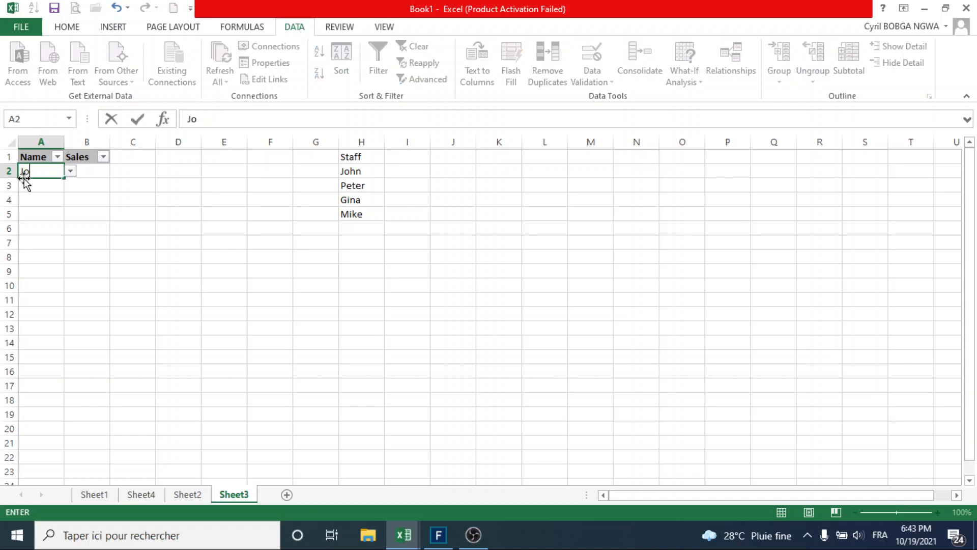
key("Return")
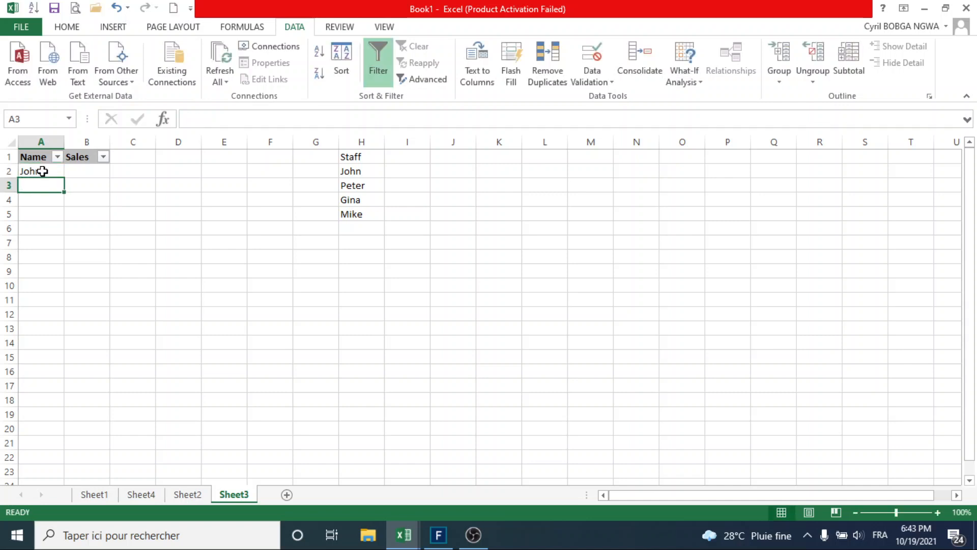
- Fill A2 down to A11 and choose the second staff name from the validation list in A11 and A10
left_click(41, 171)
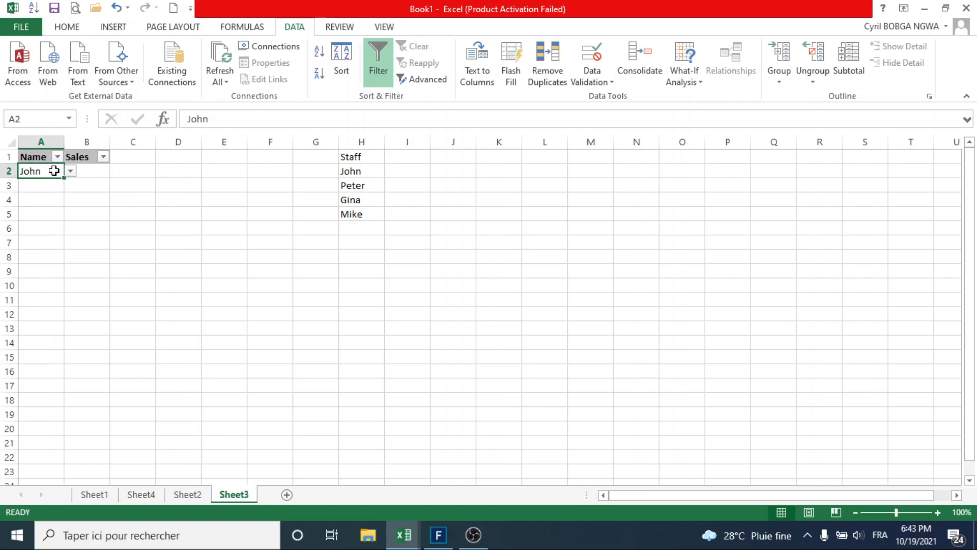
left_click_drag(65, 177, 63, 313)
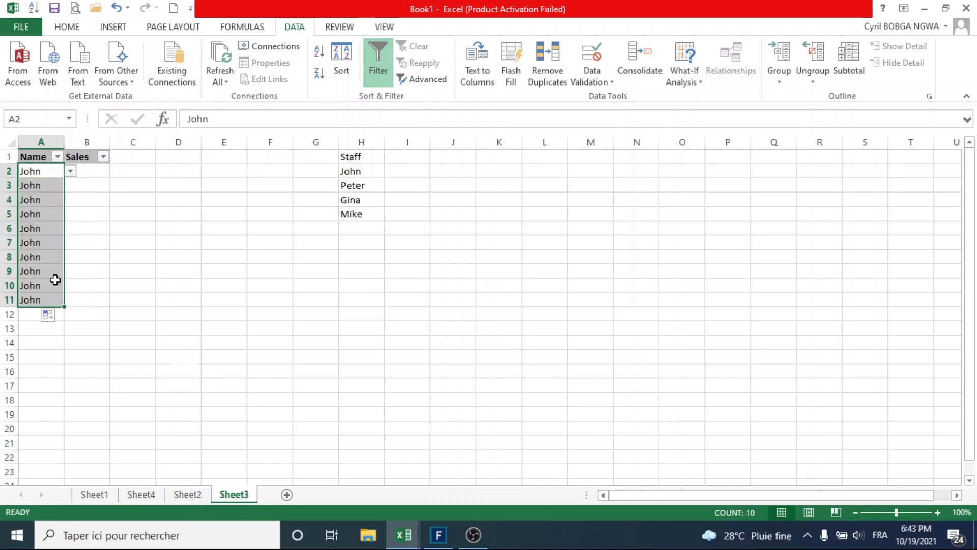
left_click(49, 300)
left_click(70, 300)
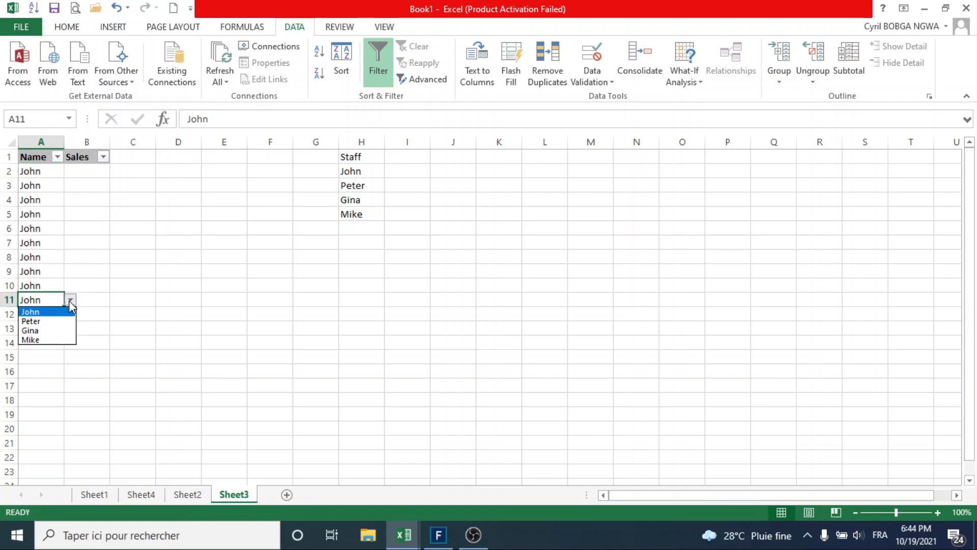
left_click(57, 320)
left_click(53, 285)
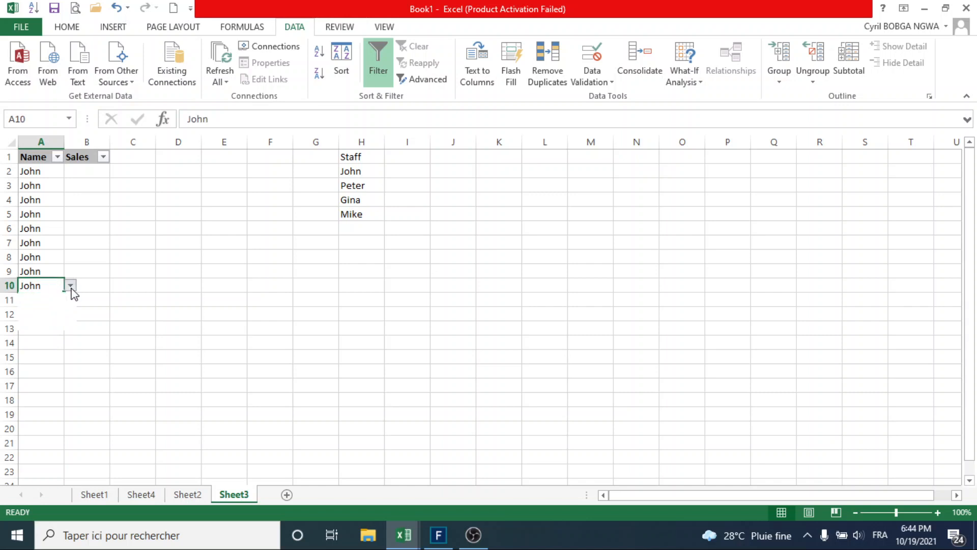
left_click(71, 285)
left_click(51, 306)
left_click(102, 314)
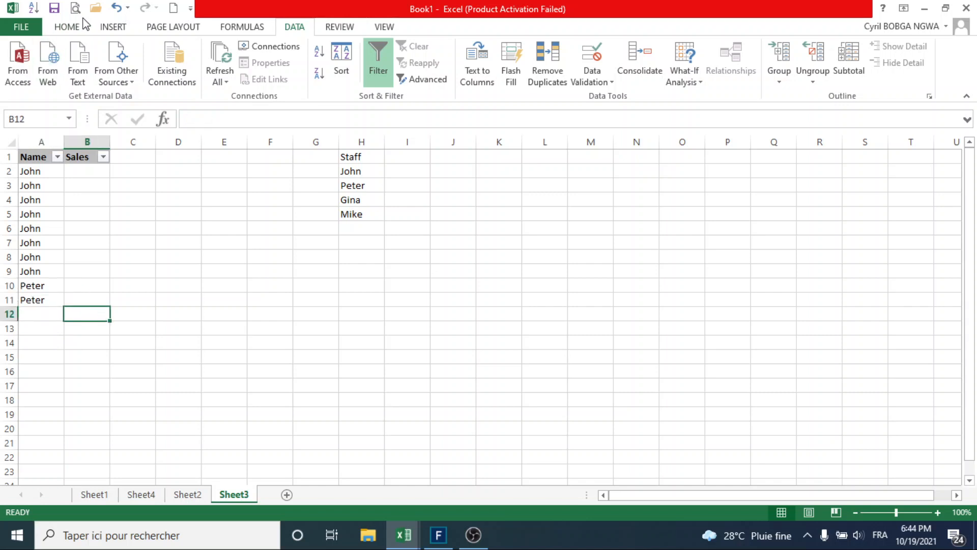
- Undo the name choices in A10 and A11 and the fill below A2
left_click(116, 8)
left_click(117, 8)
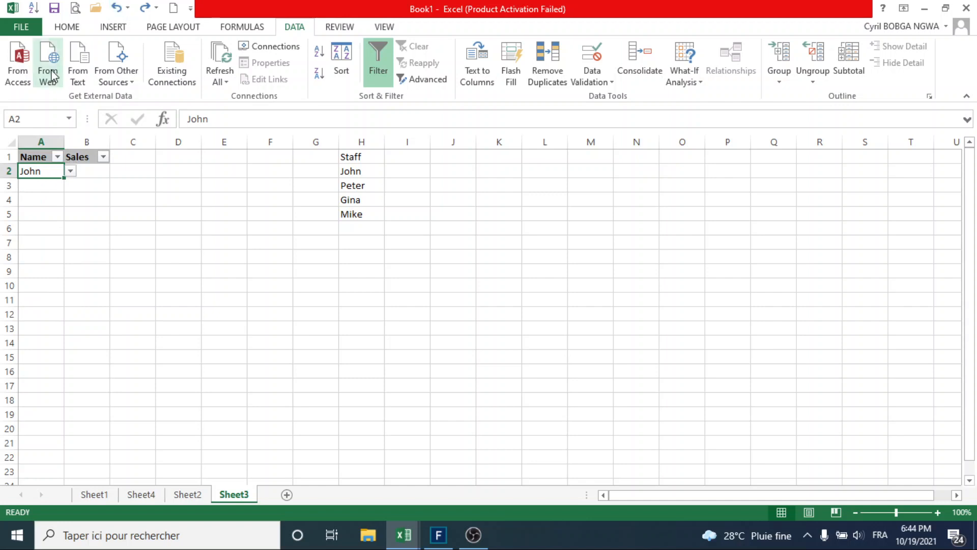
- Copy A2 and paste it onto the same cell using Paste Special with the All option
left_click(68, 28)
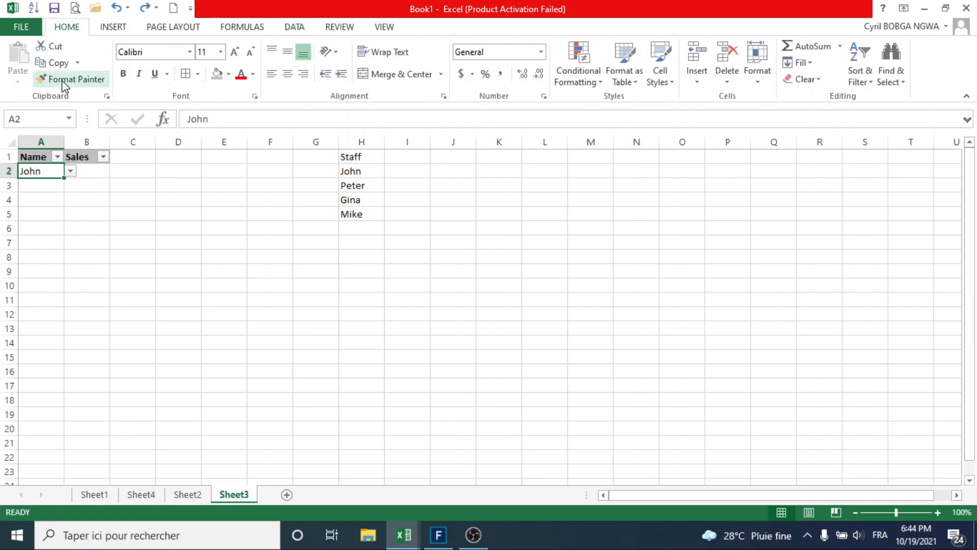
right_click(47, 169)
left_click(96, 194)
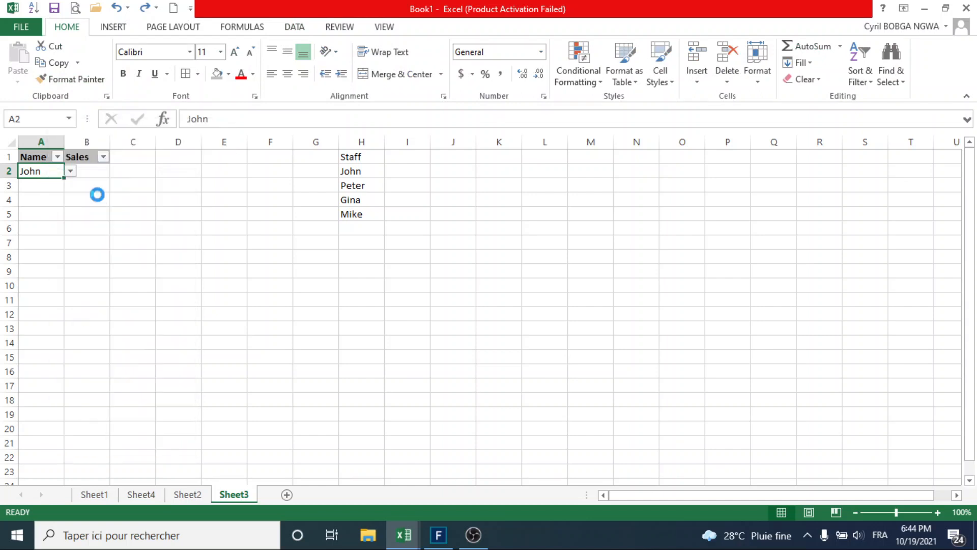
right_click(48, 170)
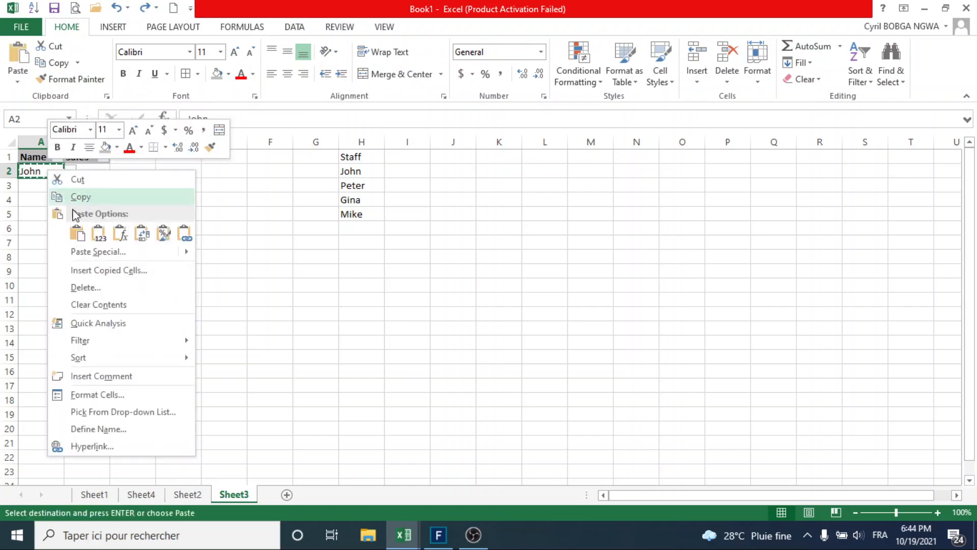
left_click(102, 252)
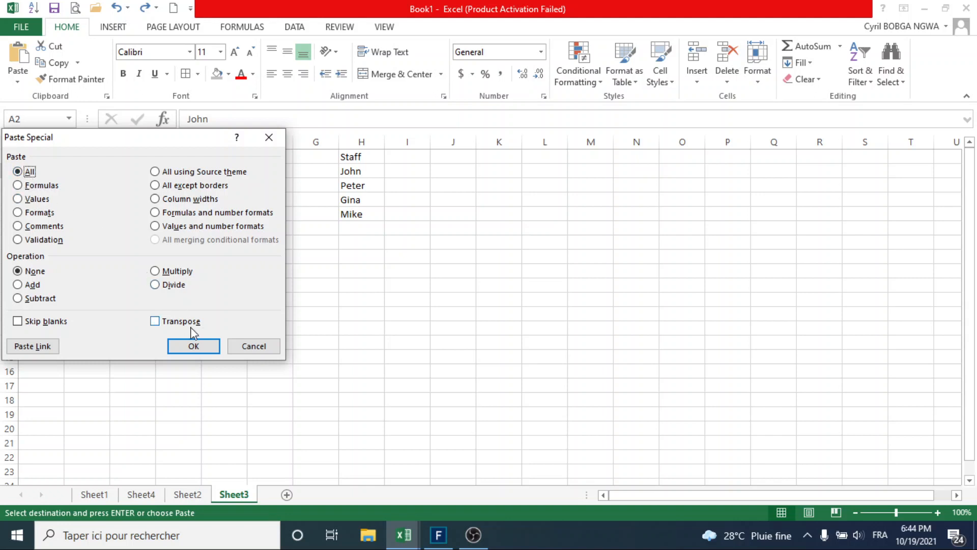
left_click(204, 346)
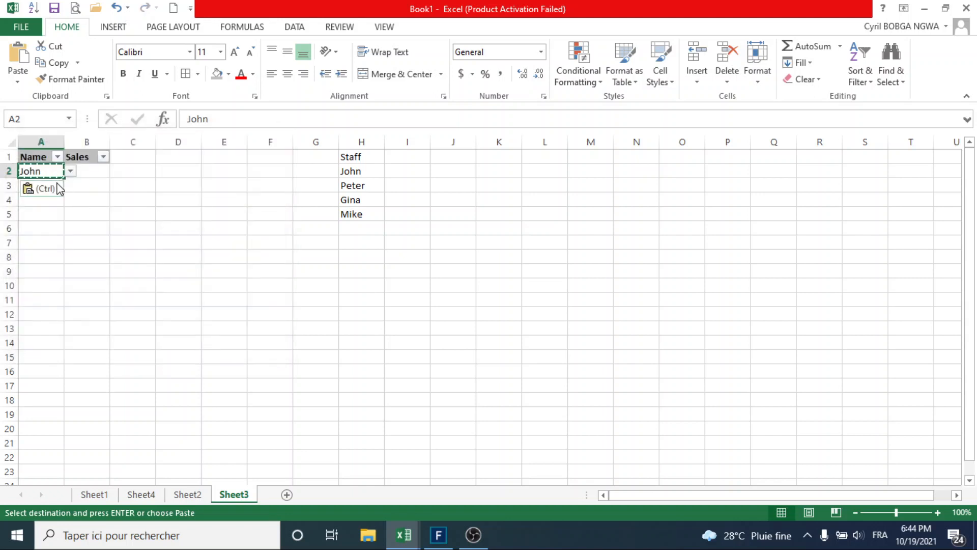
- Copy A2 into A3:A8 using Paste Special with the All option, and undo that paste
right_click(48, 169)
left_click(91, 194)
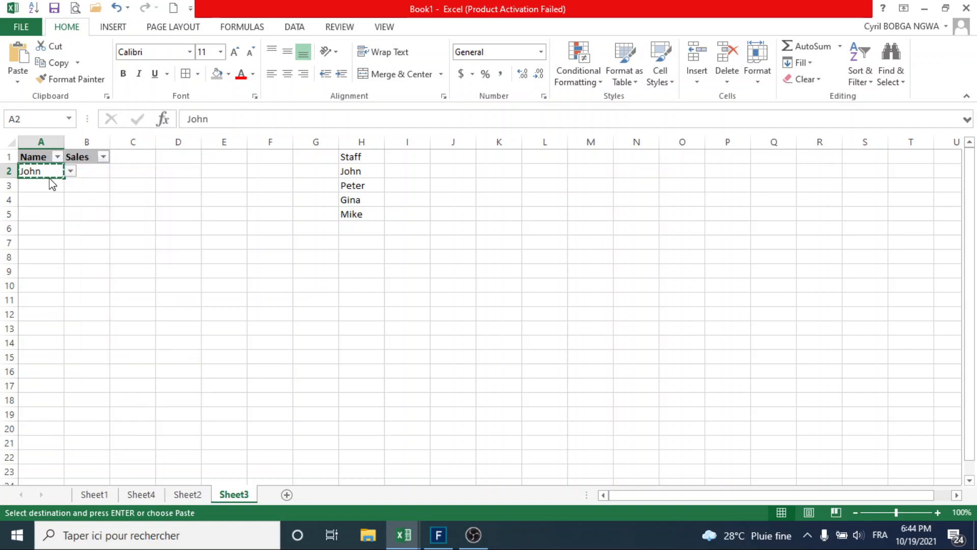
left_click_drag(41, 184, 44, 257)
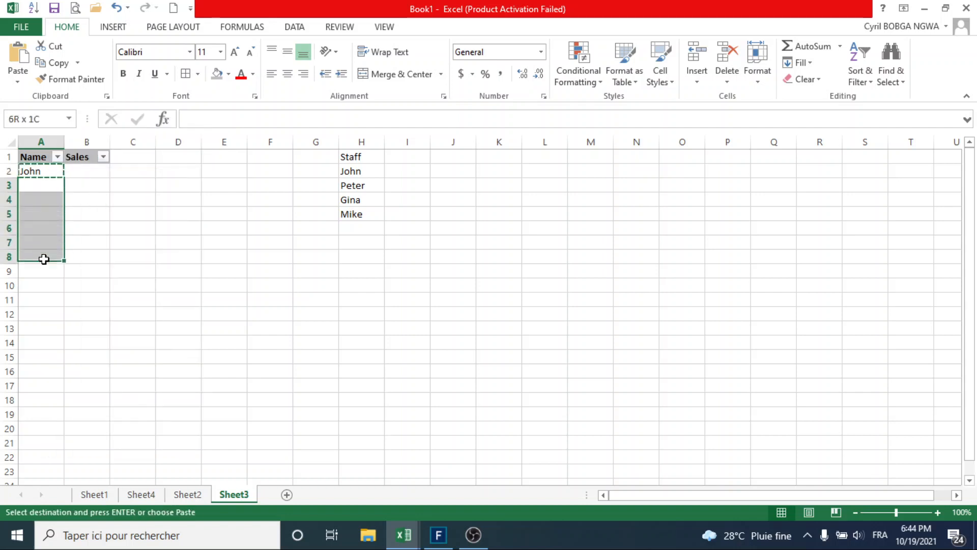
right_click(43, 212)
left_click(116, 298)
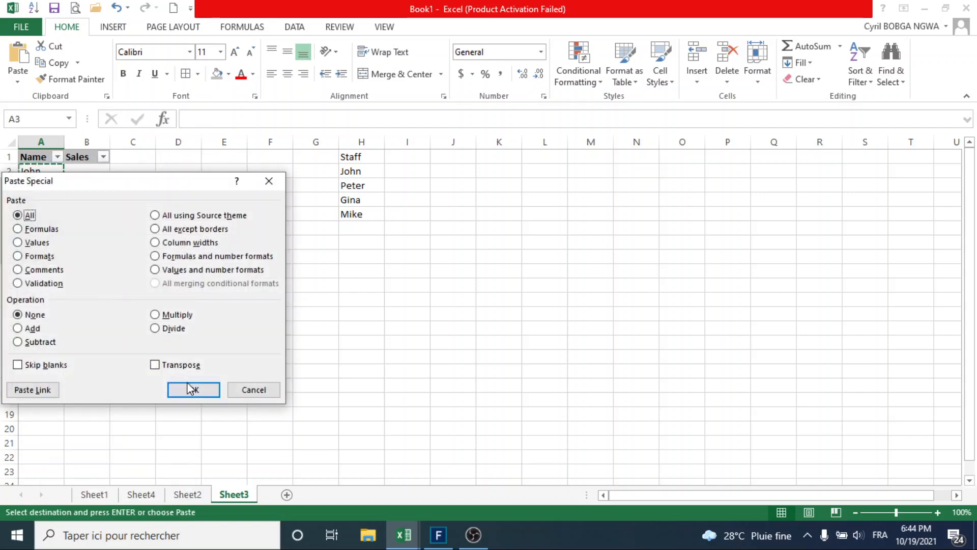
left_click(192, 390)
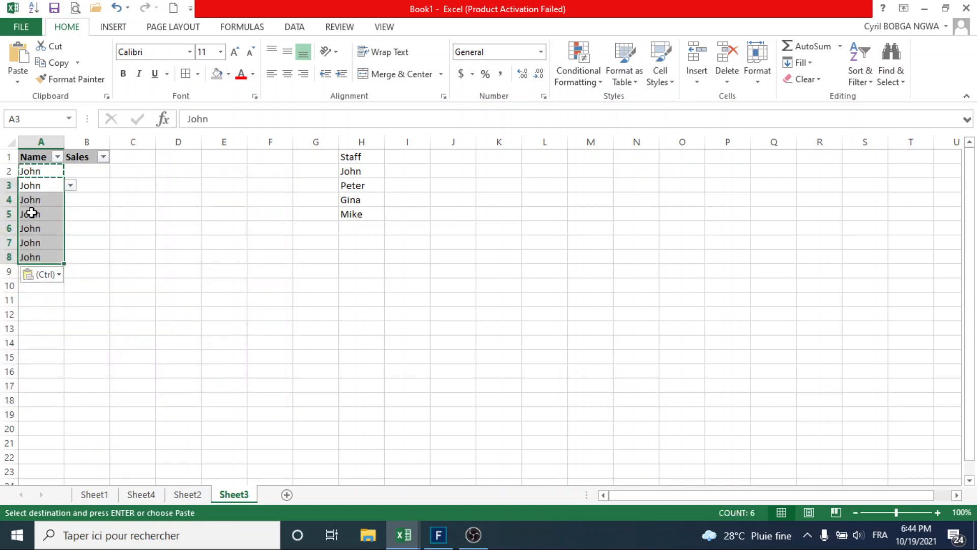
left_click(116, 8)
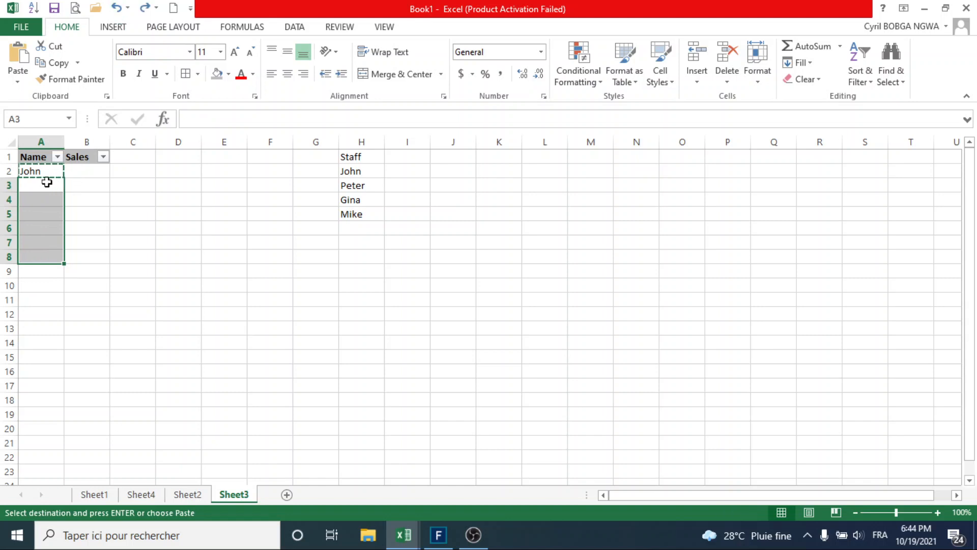
- Copy A2 and paste only its validation into A3:A10 using Paste Special, and check the list in A3
left_click(36, 171)
right_click(38, 172)
left_click(69, 195)
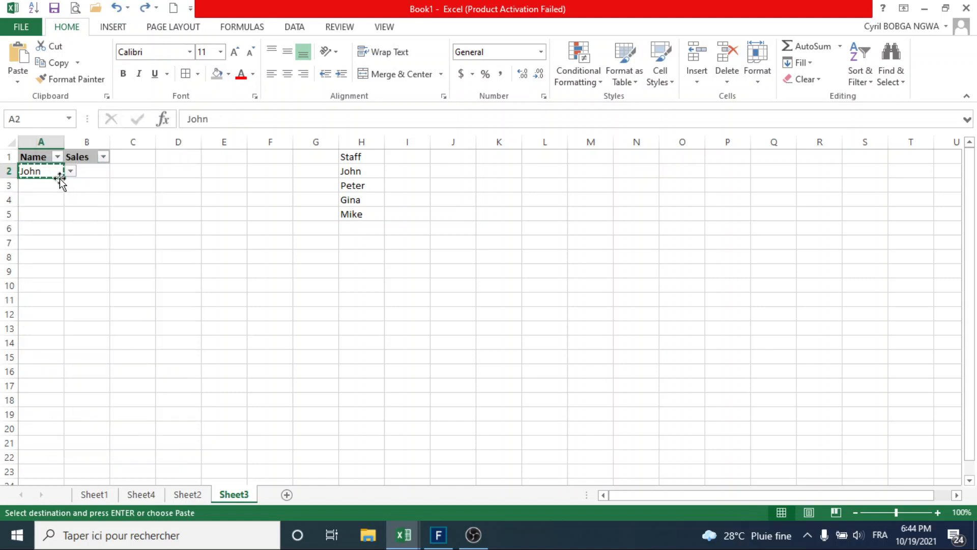
left_click_drag(53, 188, 36, 281)
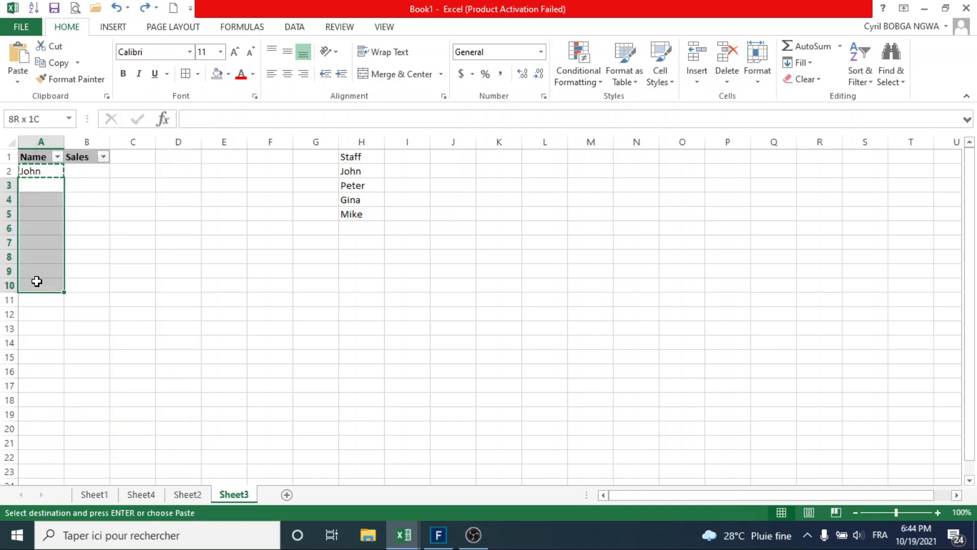
right_click(35, 220)
left_click(115, 304)
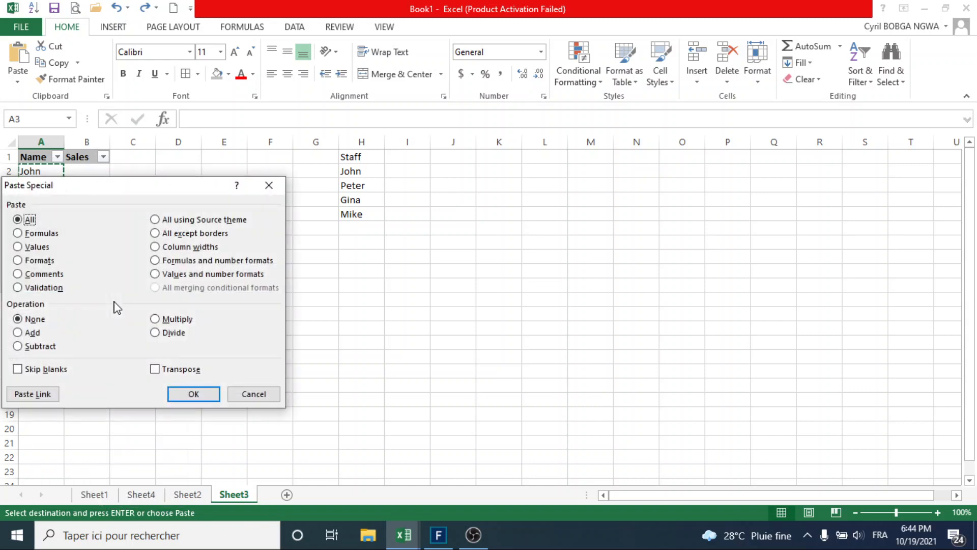
left_click(25, 287)
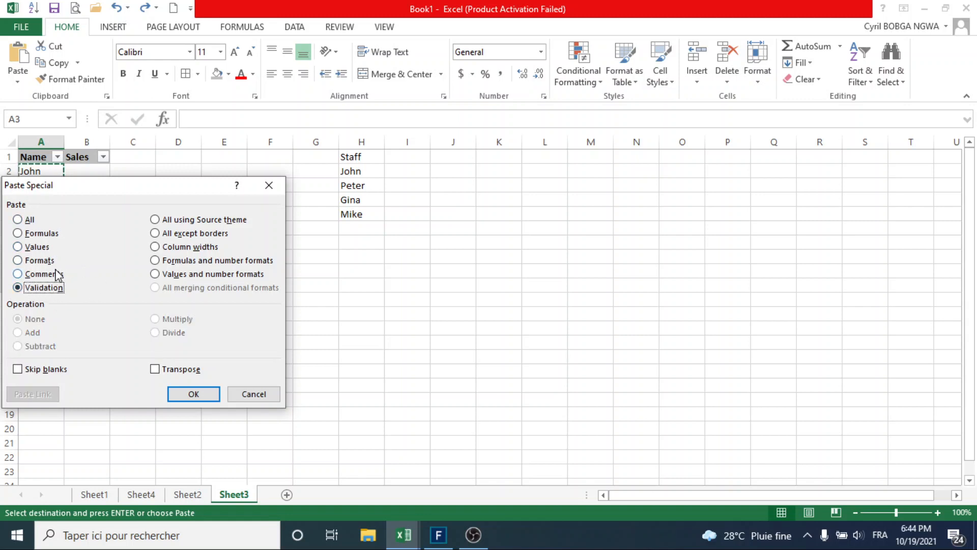
left_click(196, 396)
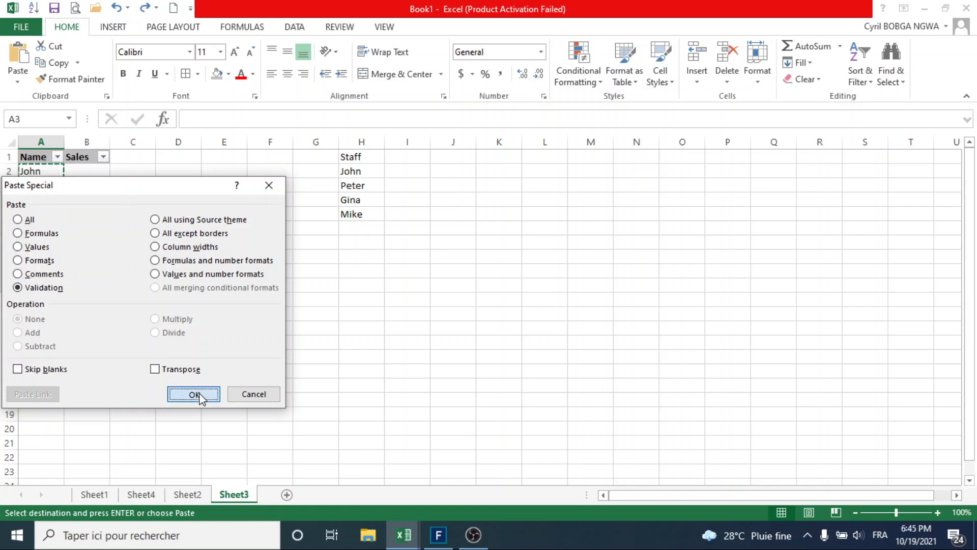
left_click(51, 187)
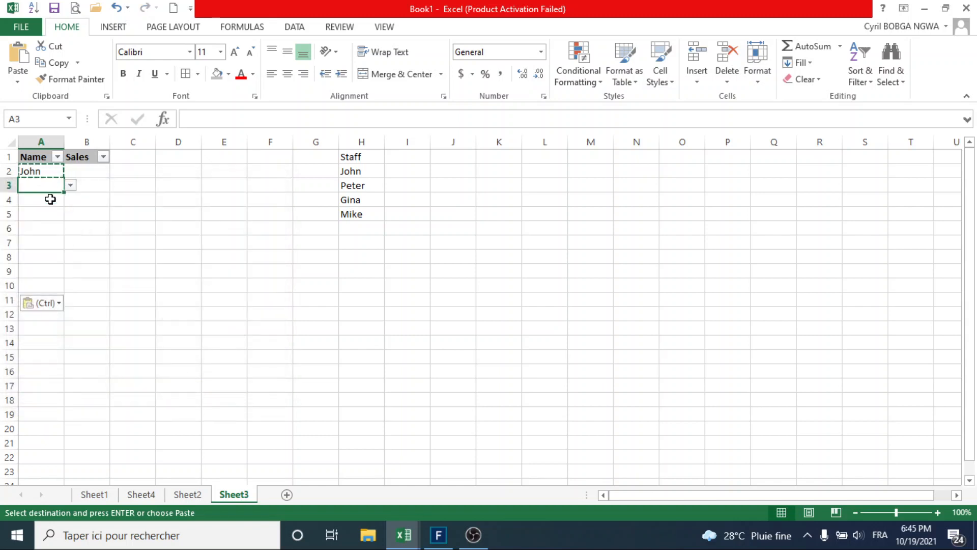
left_click(71, 187)
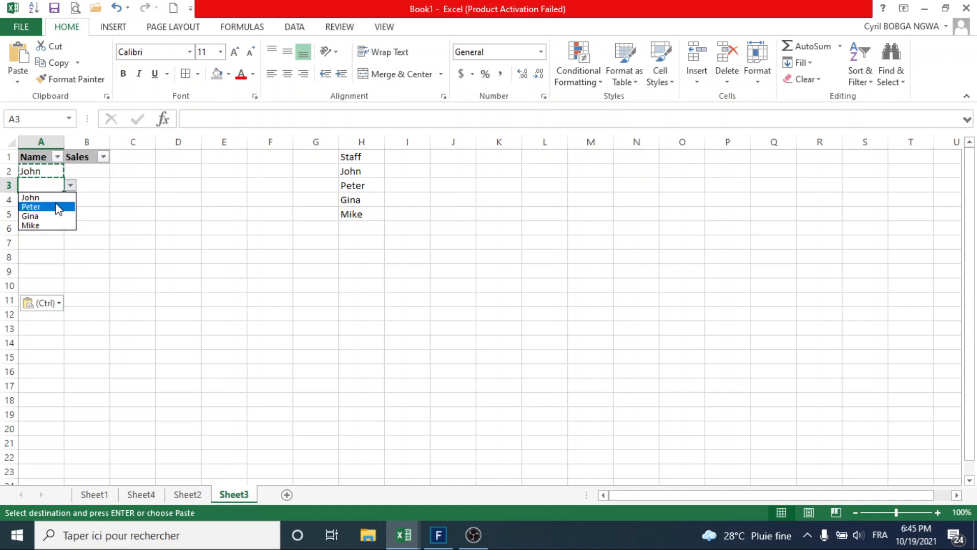
left_click(70, 186)
- Enter 500 as the sales value in B2
left_click(73, 172)
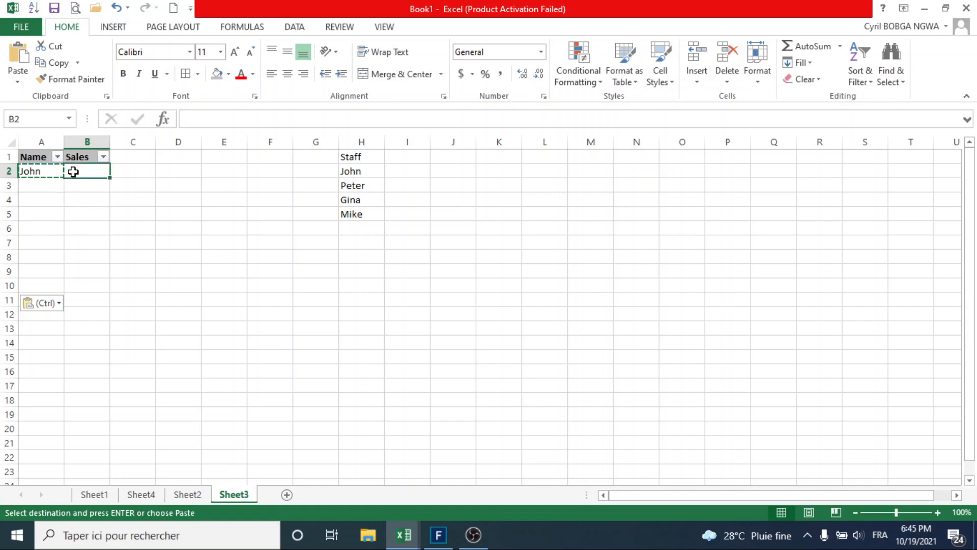
type("500")
key("Return")
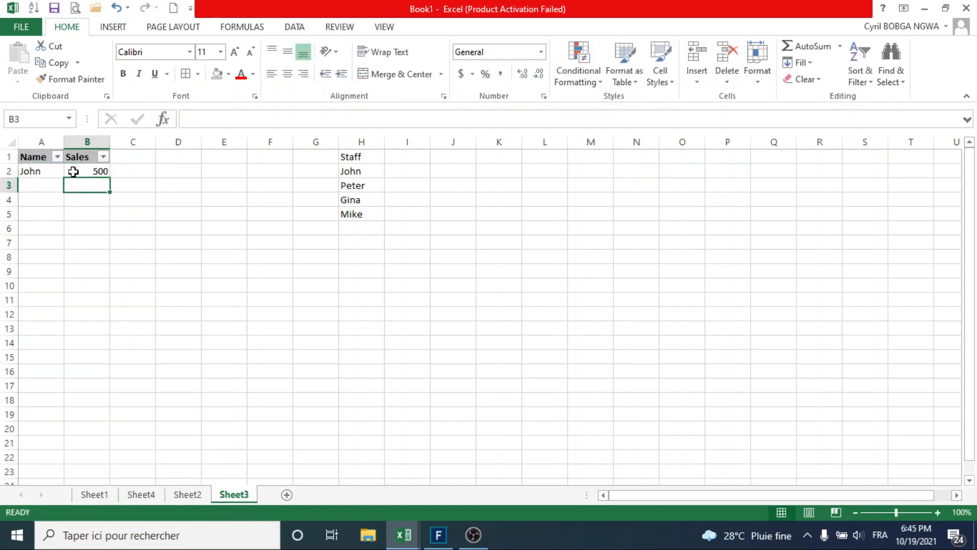
- Choose the second staff name from the validation list in A3 and enter 1000 in B3
left_click(56, 184)
left_click(70, 186)
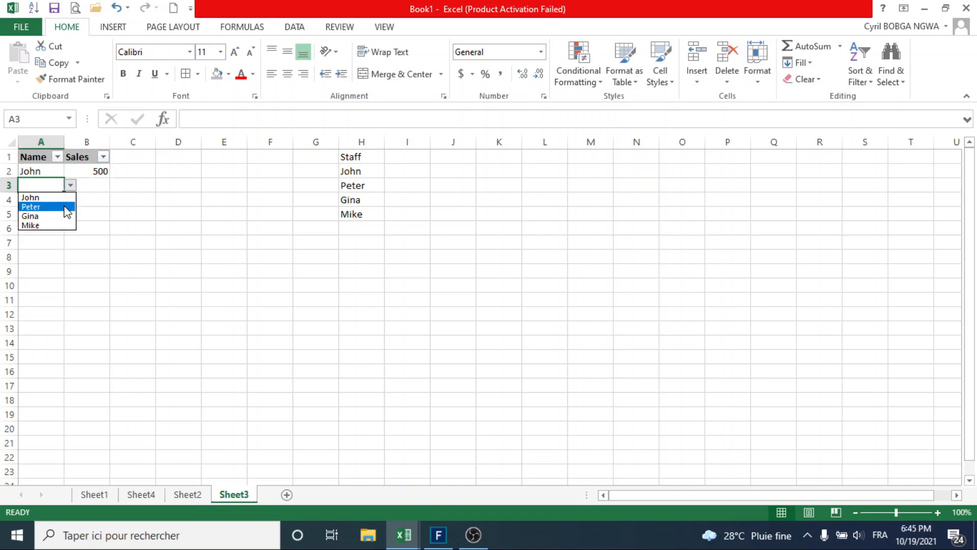
left_click(65, 205)
left_click(91, 183)
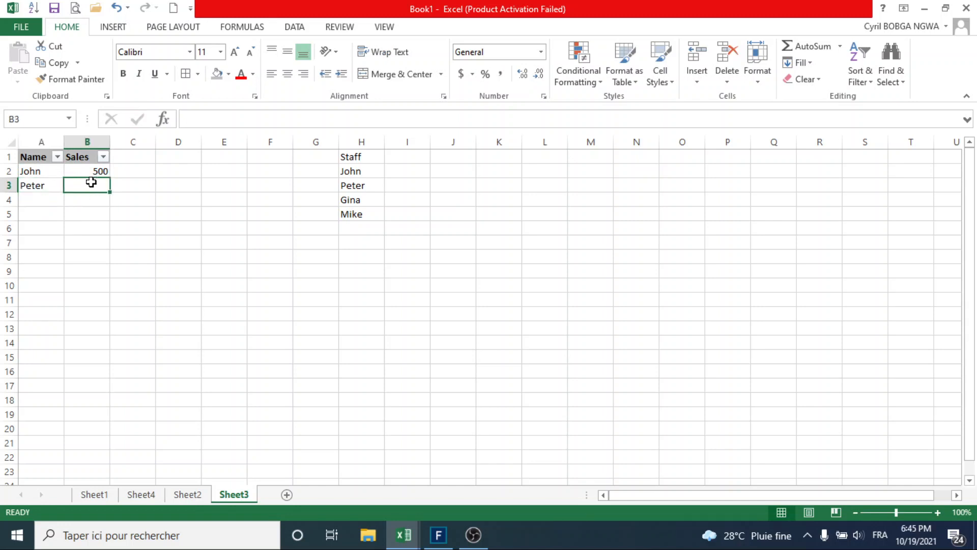
type("1000")
key("Return")
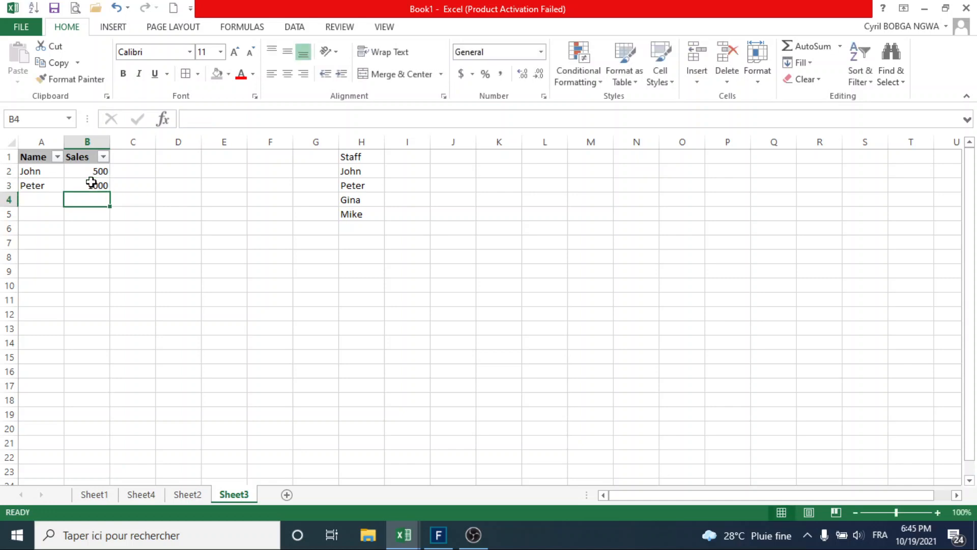
- Choose the first staff name from the validation list in A4 and enter 500 in B4
left_click(46, 197)
left_click(70, 200)
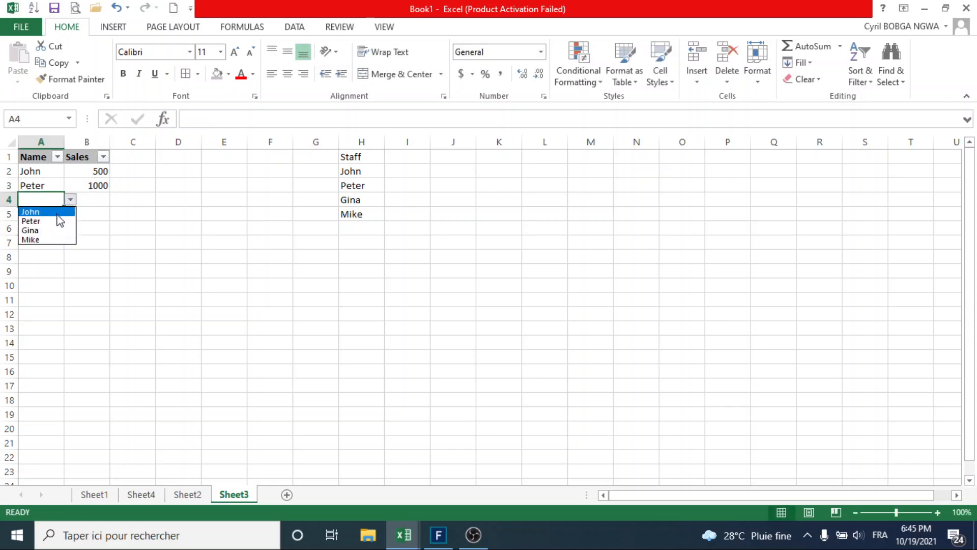
left_click(57, 212)
left_click(95, 202)
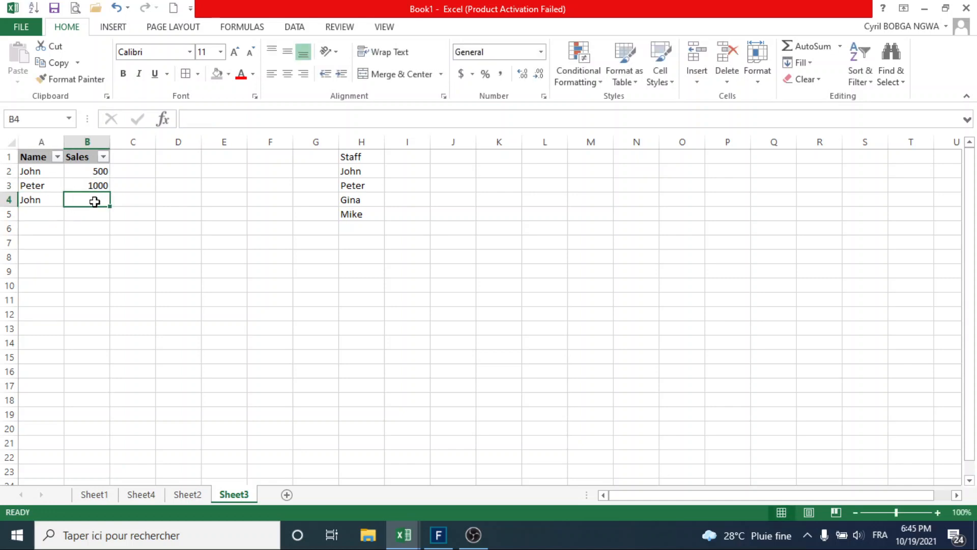
type("500")
key("Tab")
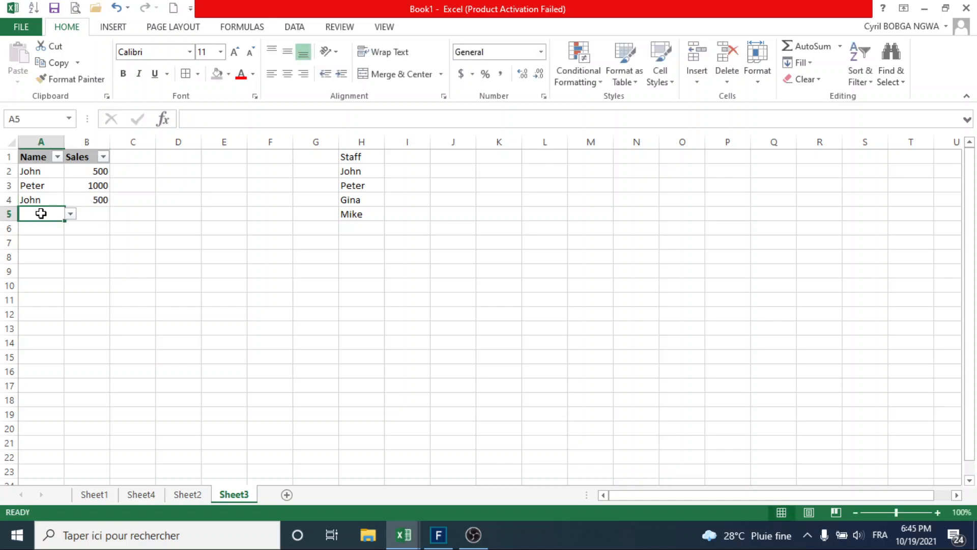
- Try to enter a misspelled version of the first staff name in A5 and cancel the entry
type("John")
key("BackSpace")
key("BackSpace")
type("n")
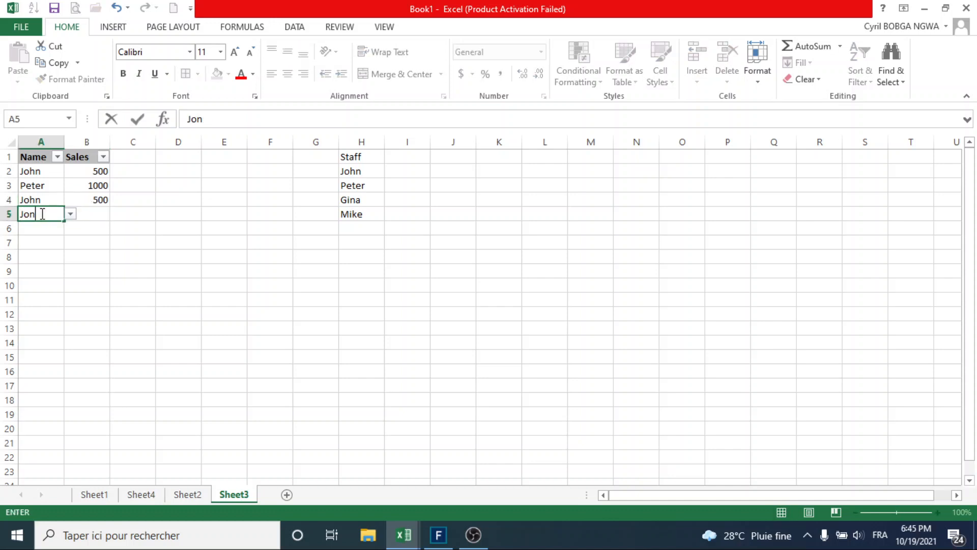
key("Return")
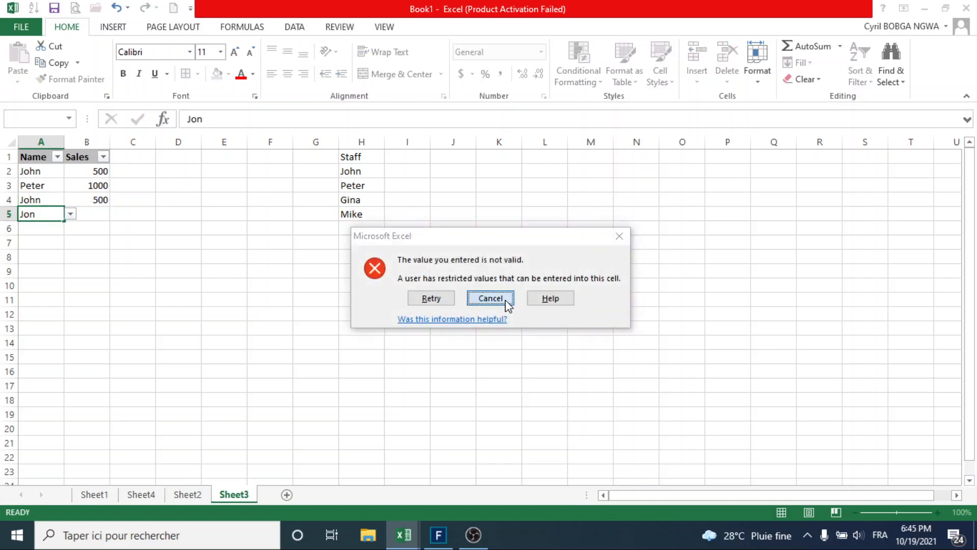
left_click(479, 300)
left_click(71, 257)
left_click(48, 213)
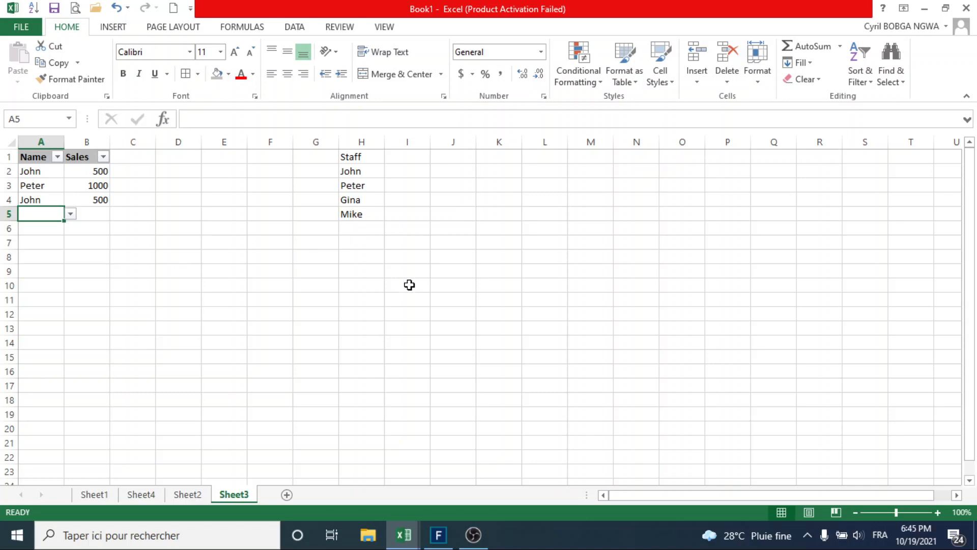
- Add two more staff names below the Staff list, in H6 and H7
left_click(357, 228)
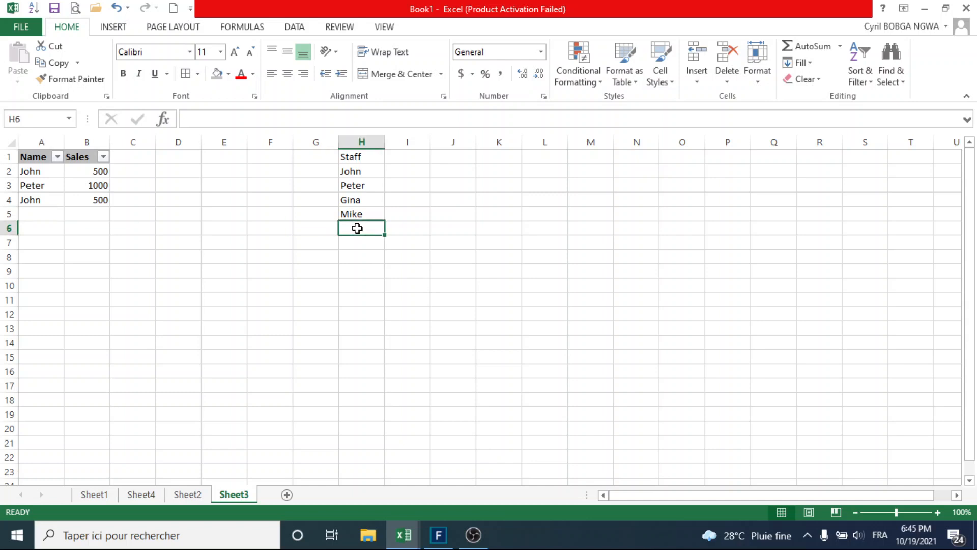
type("Robert")
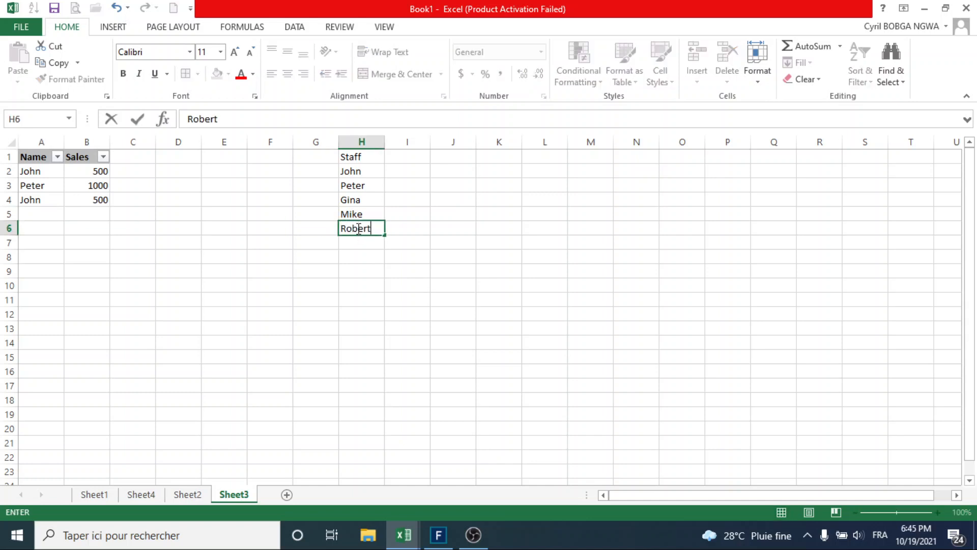
key("Return")
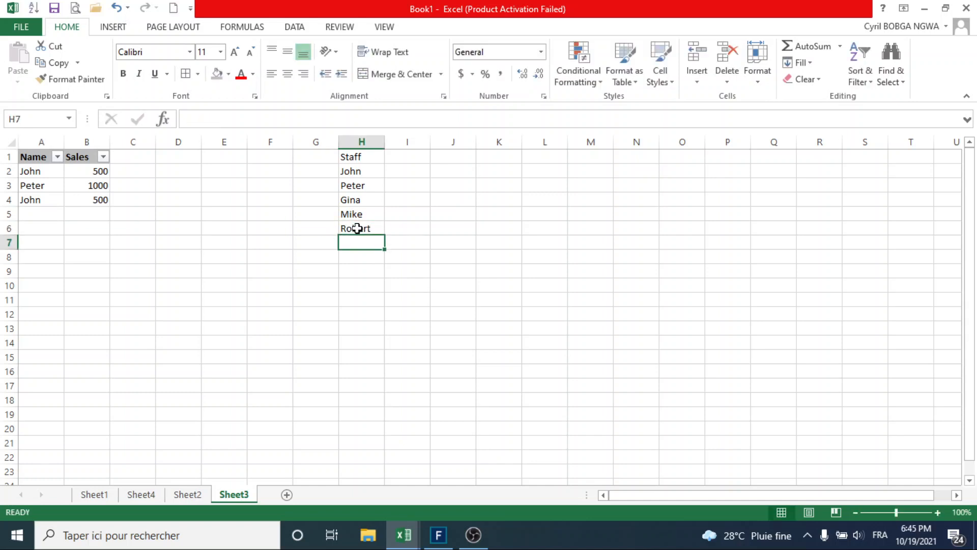
type("Nina")
key("Return")
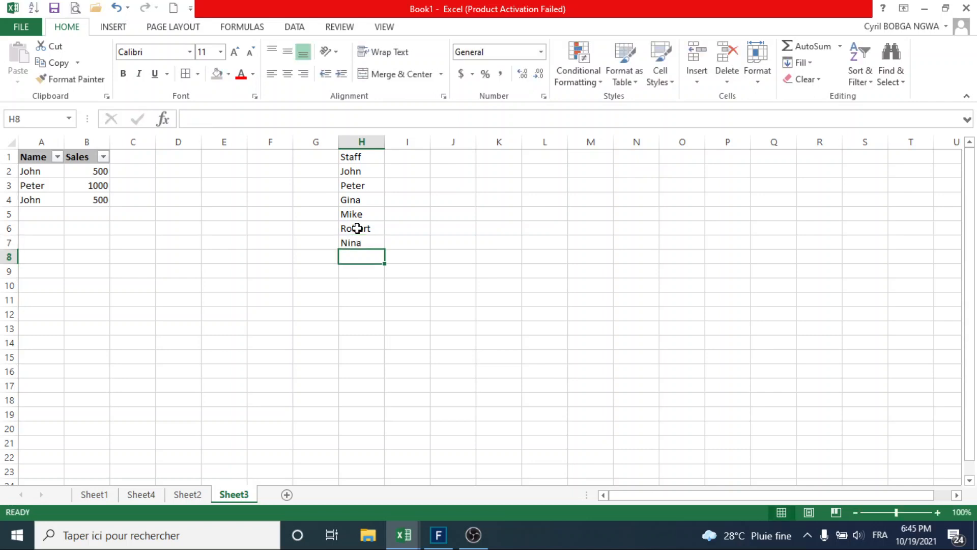
left_click(365, 240)
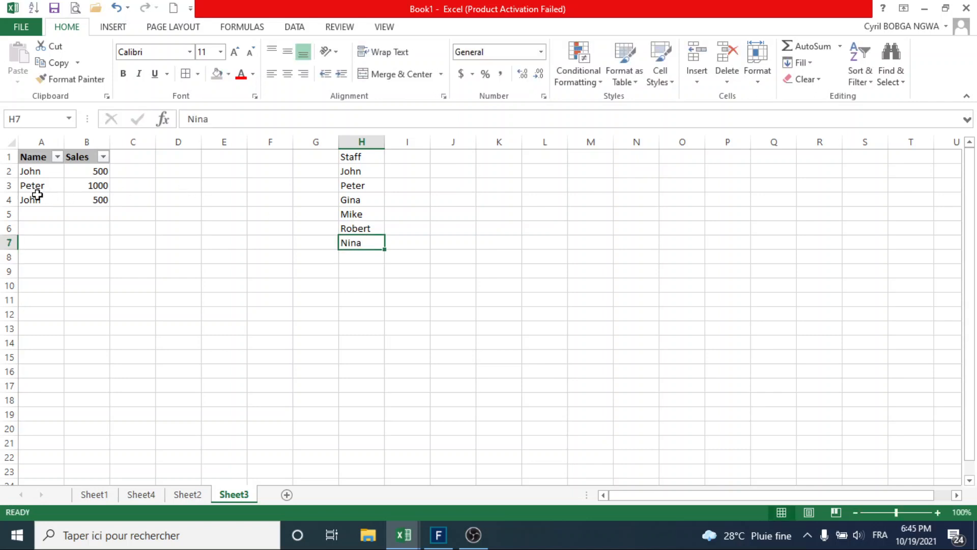
- Check whether the validation list in A2 offers the added staff names
left_click(33, 173)
left_click(70, 171)
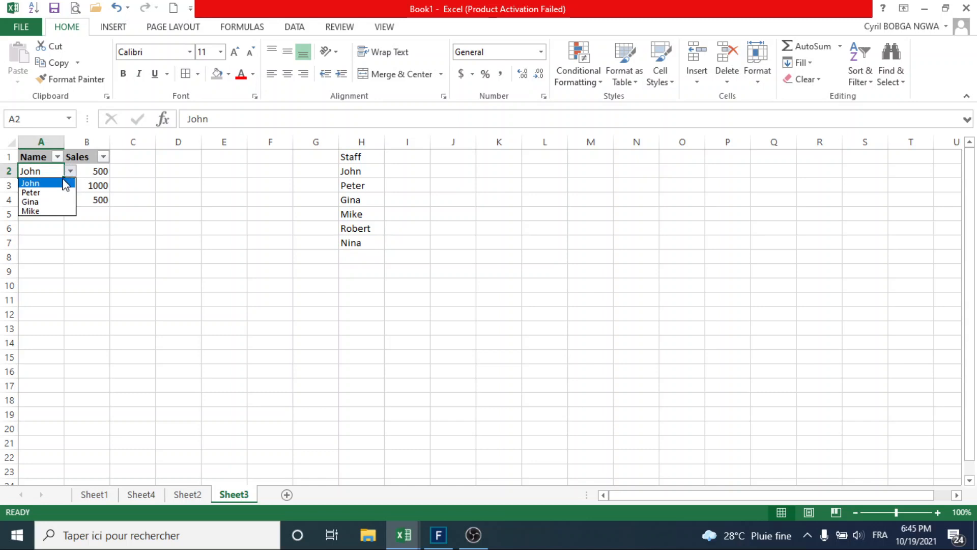
left_click(55, 240)
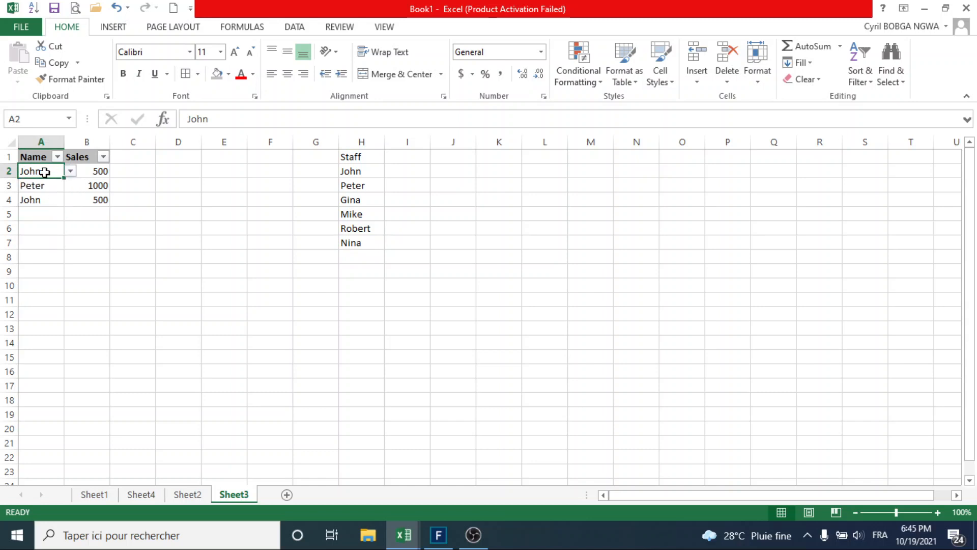
- Set the source of A2's list validation to =$H$2:$H$7 and check the cell's dropdown choices
left_click(295, 30)
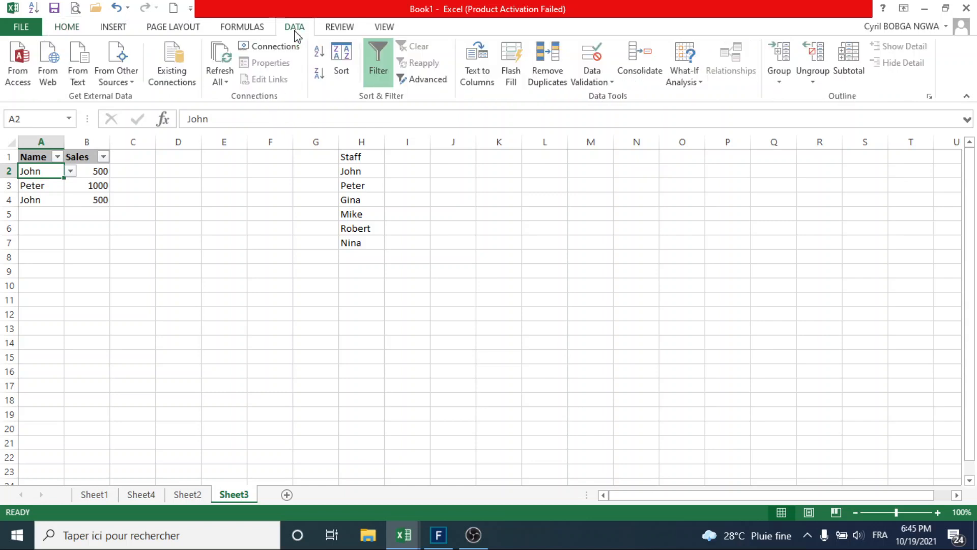
left_click(594, 77)
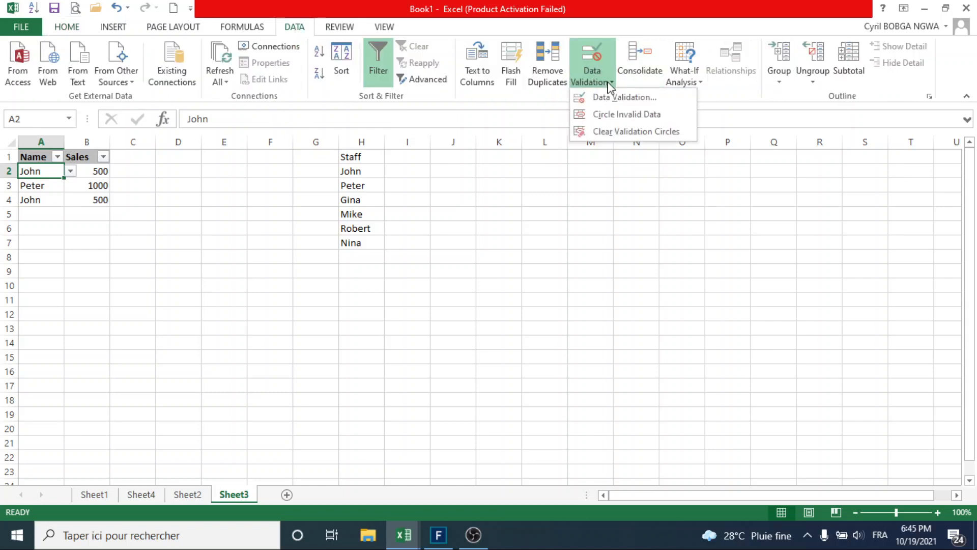
left_click(622, 97)
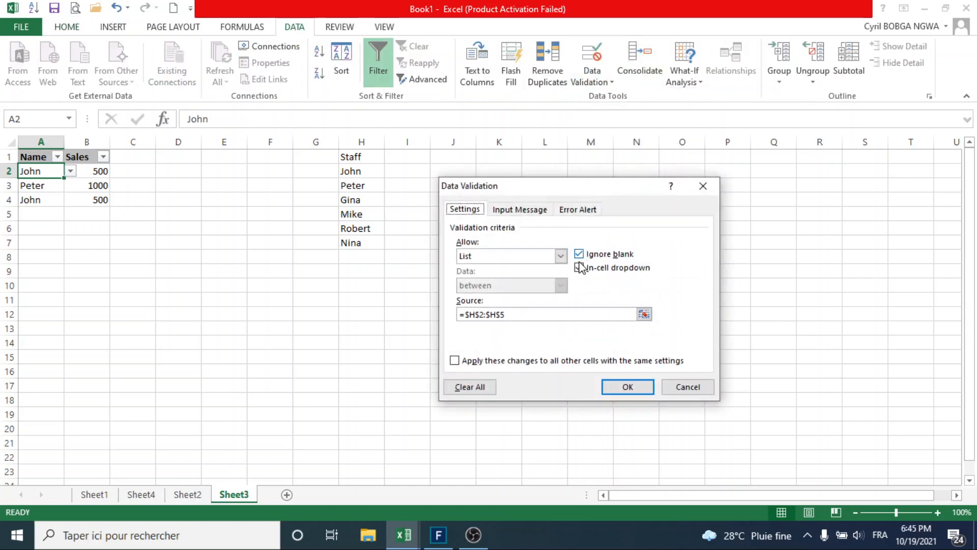
left_click(521, 316)
key("BackSpace")
key("BackSpace")
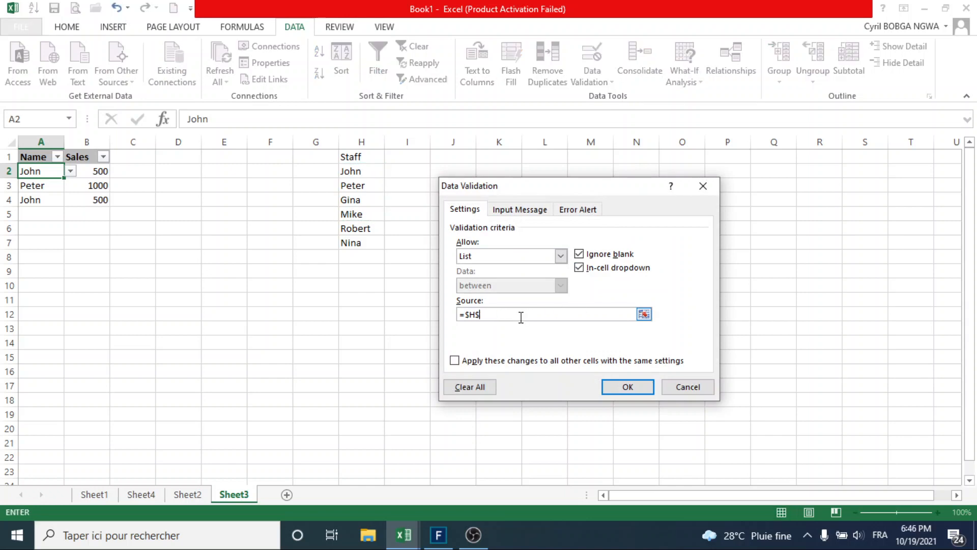
left_click_drag(363, 172, 361, 241)
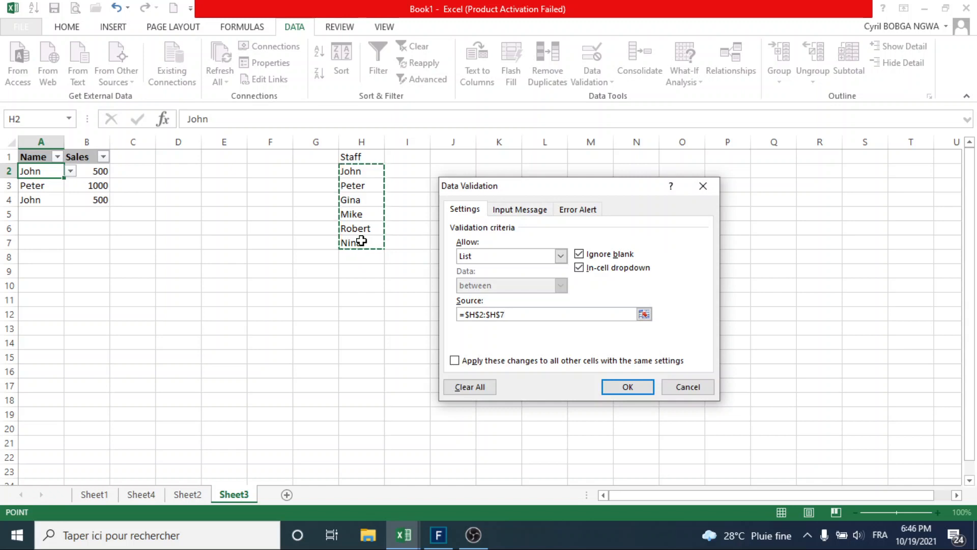
left_click(629, 388)
left_click(71, 171)
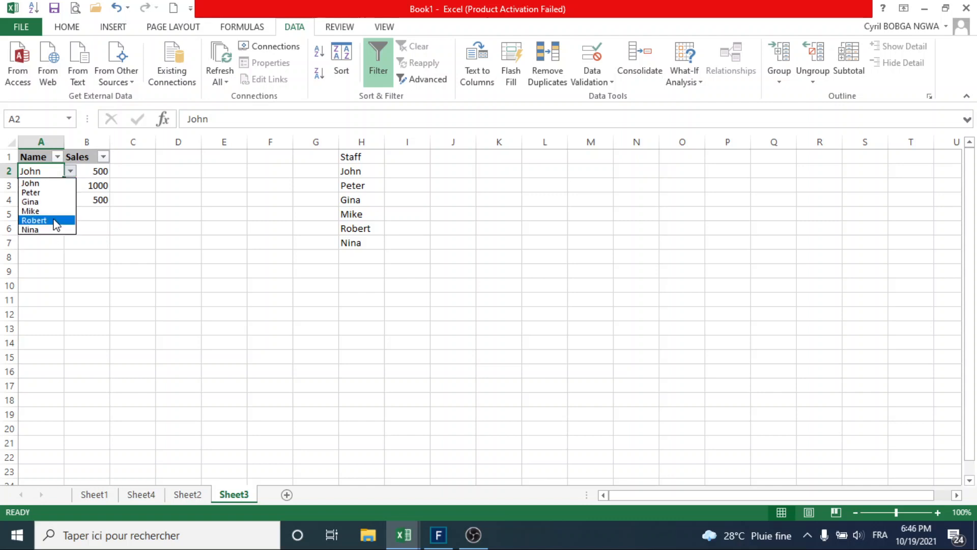
left_click(93, 228)
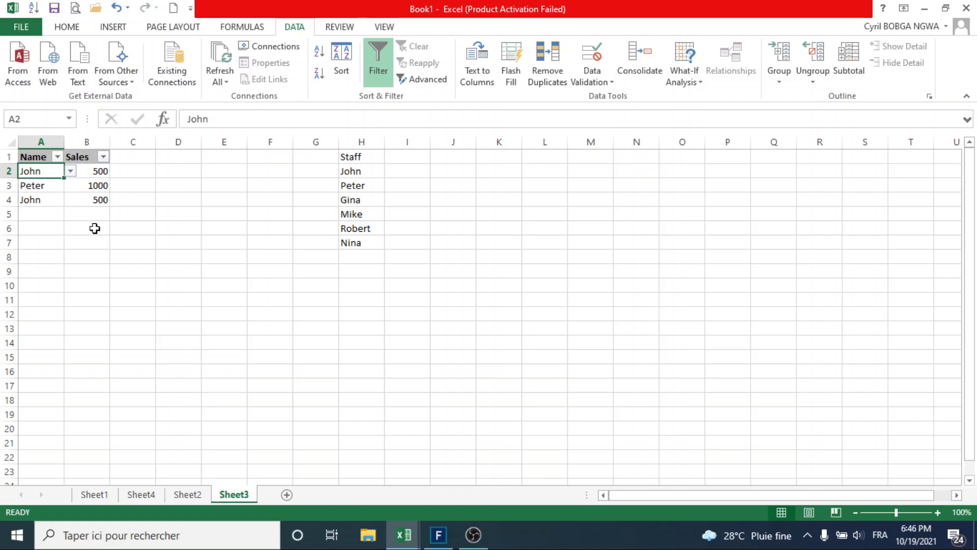
- Copy A2 and paste only its validation onto A3:A6
left_click(50, 189)
left_click_drag(50, 189, 50, 194)
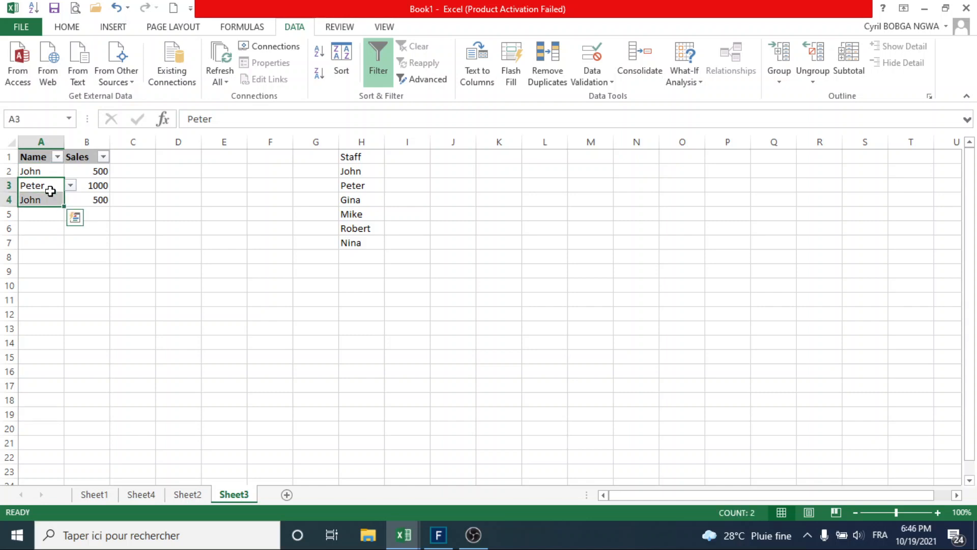
left_click(44, 171)
right_click(44, 172)
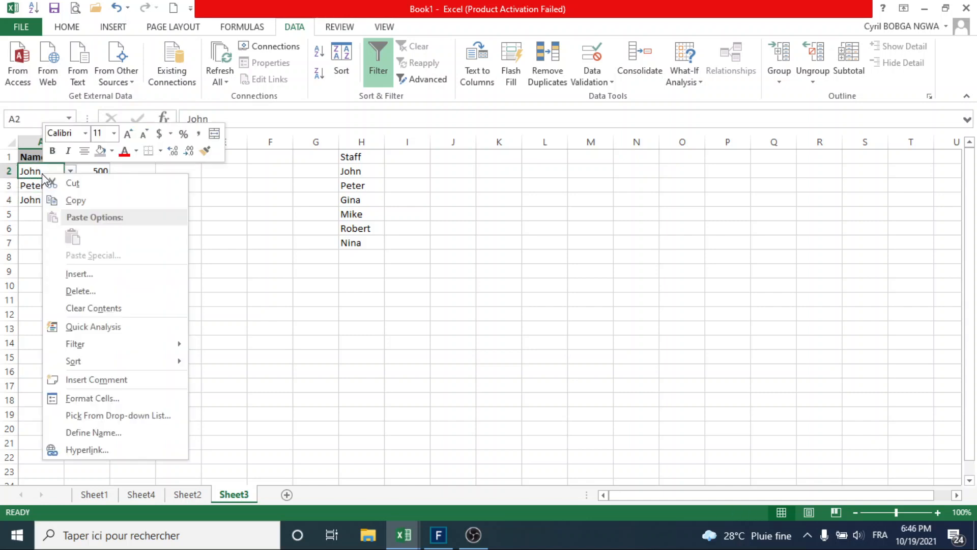
left_click(90, 200)
left_click_drag(48, 187, 46, 233)
right_click(41, 200)
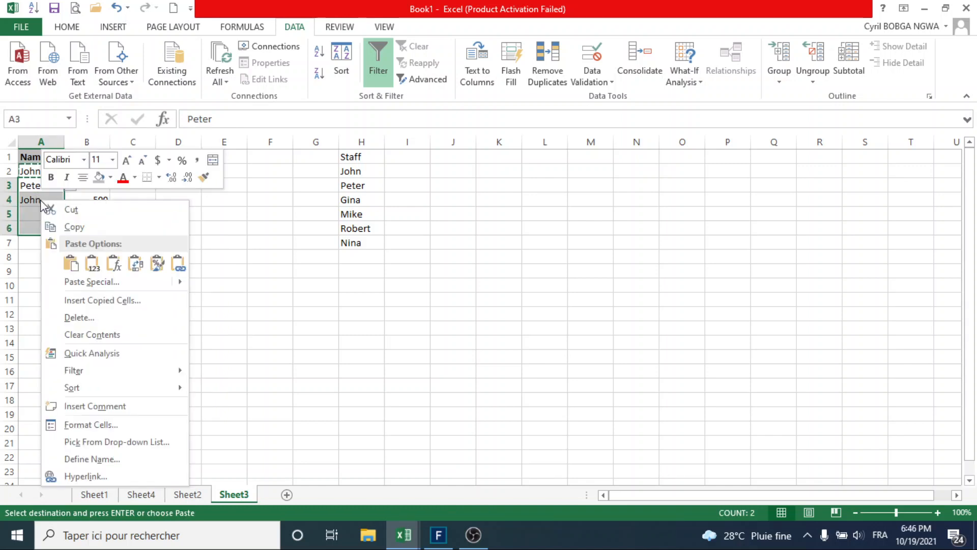
left_click(102, 281)
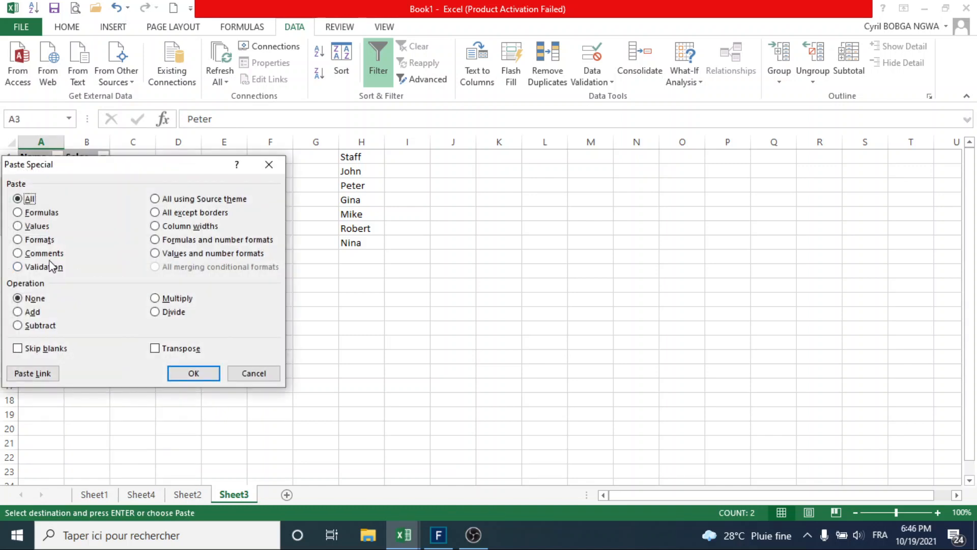
left_click(22, 269)
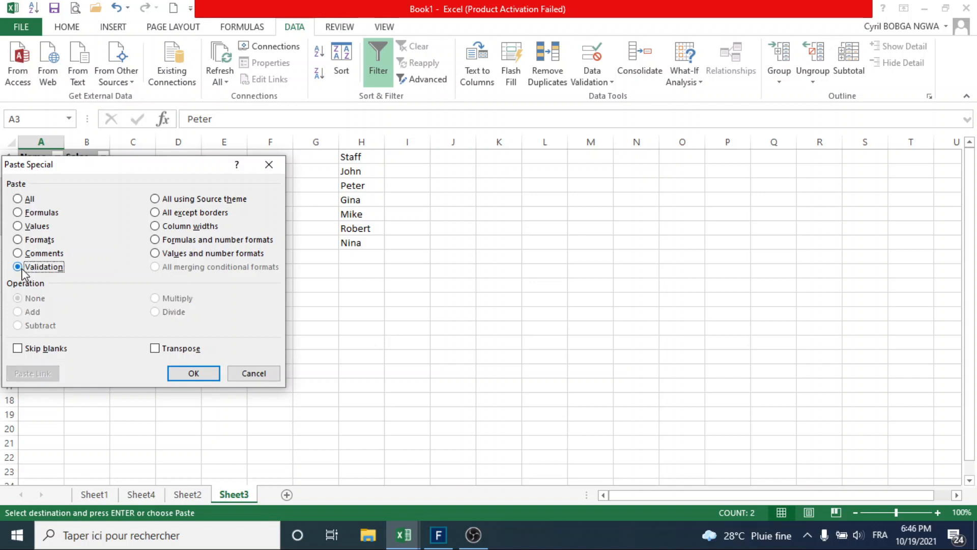
left_click(194, 373)
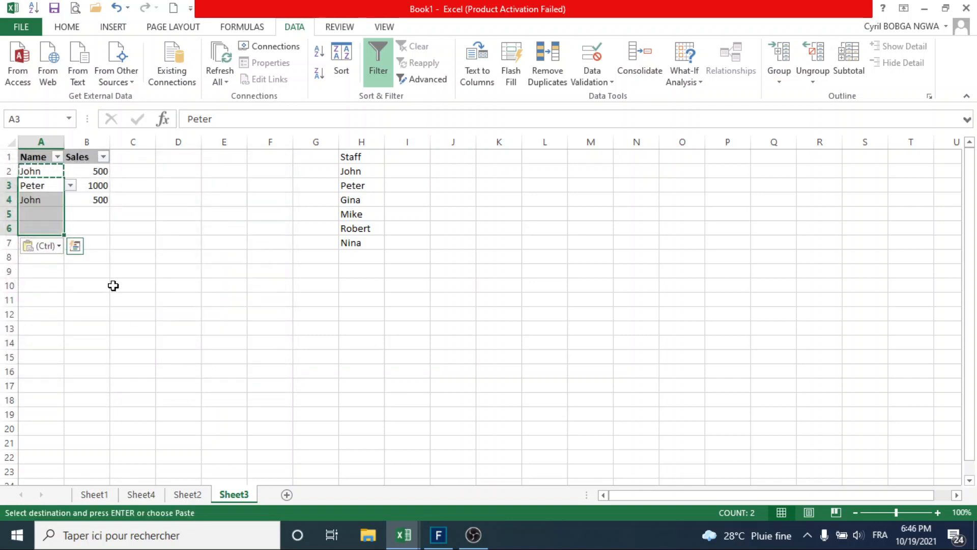
- Use the validation dropdowns to set A3 to the staff name in H6 and A4 to the one in H7
left_click(51, 204)
left_click(60, 186)
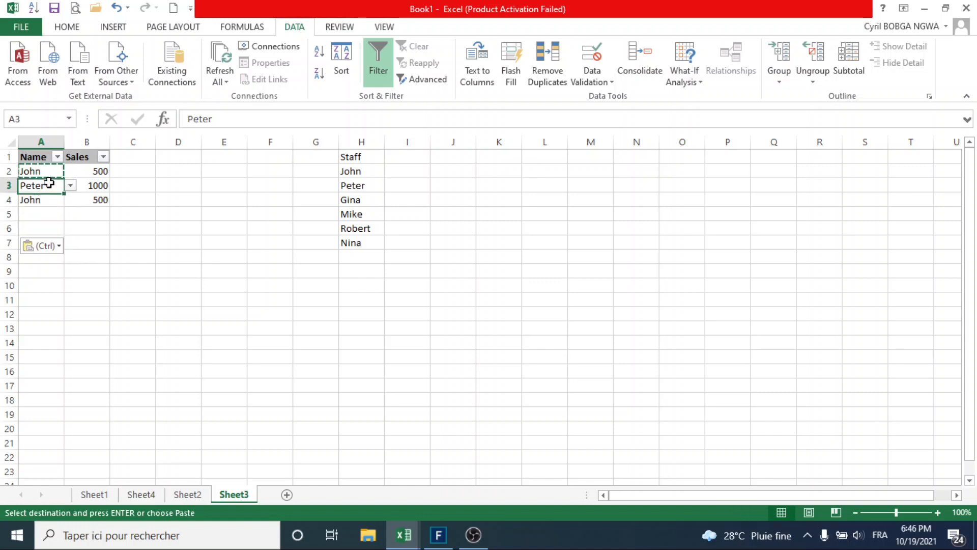
left_click(70, 186)
left_click(65, 235)
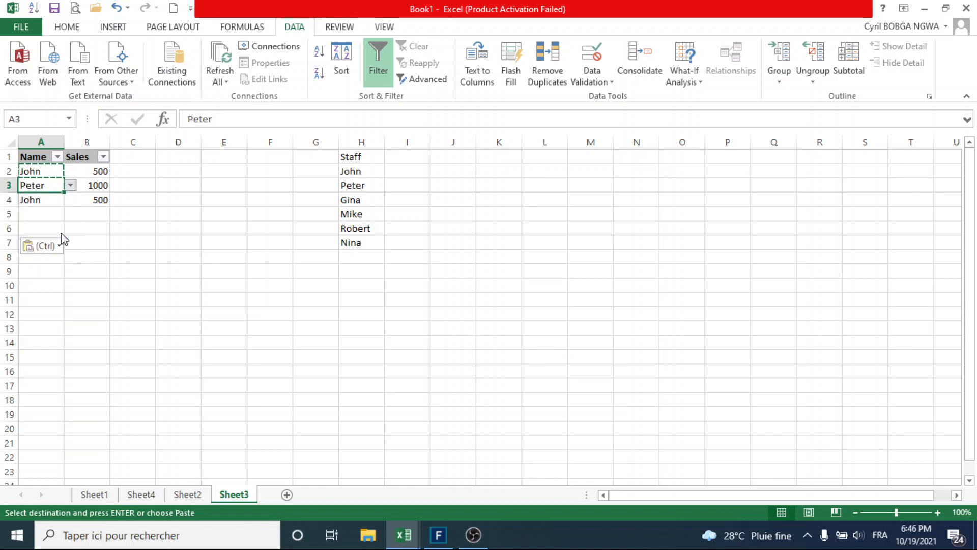
left_click(51, 200)
left_click(70, 202)
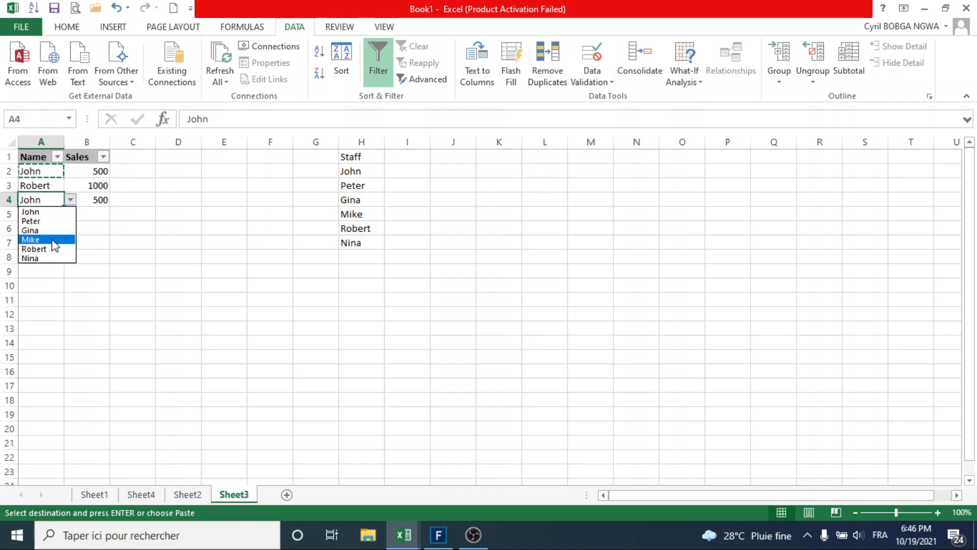
left_click(51, 258)
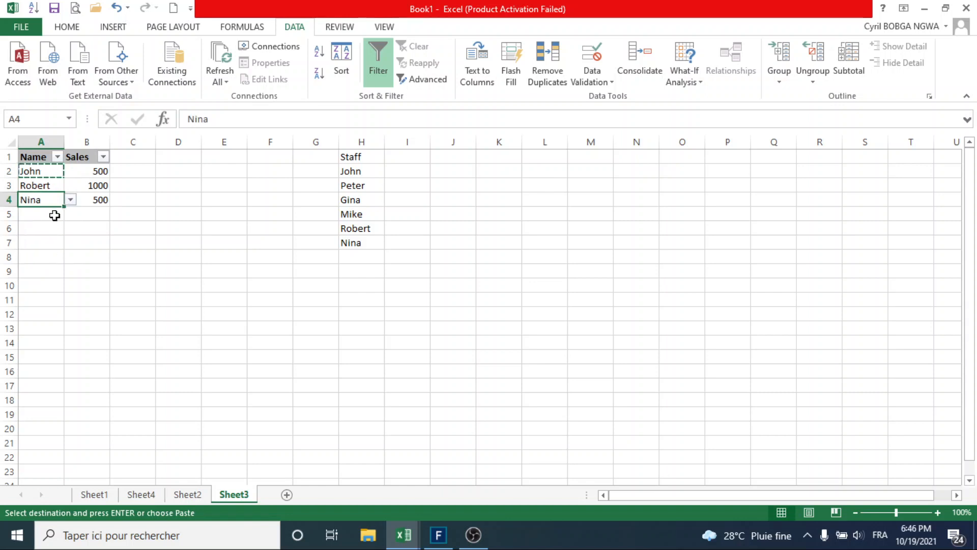
left_click(54, 215)
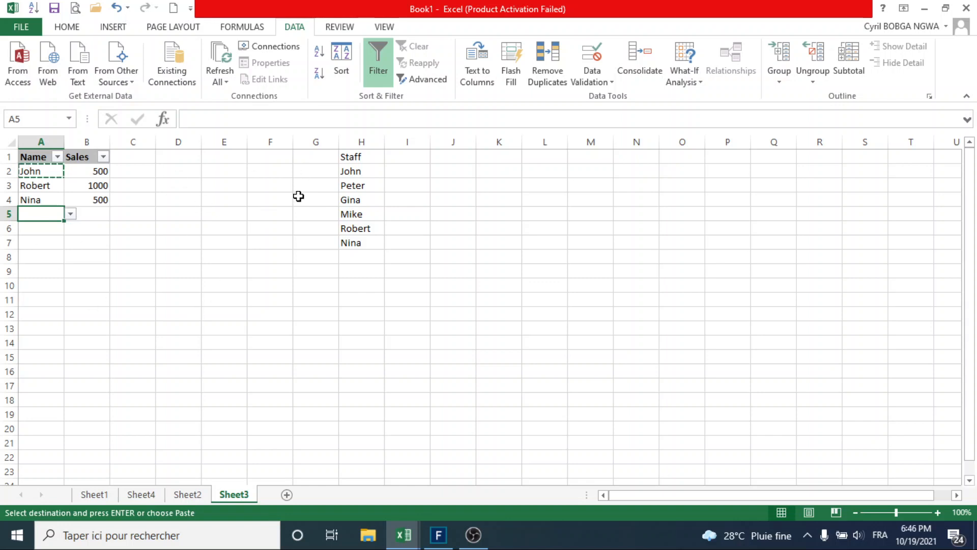
- Cancel the copy selection and add another staff name below the Staff list, in H8
left_click(361, 261)
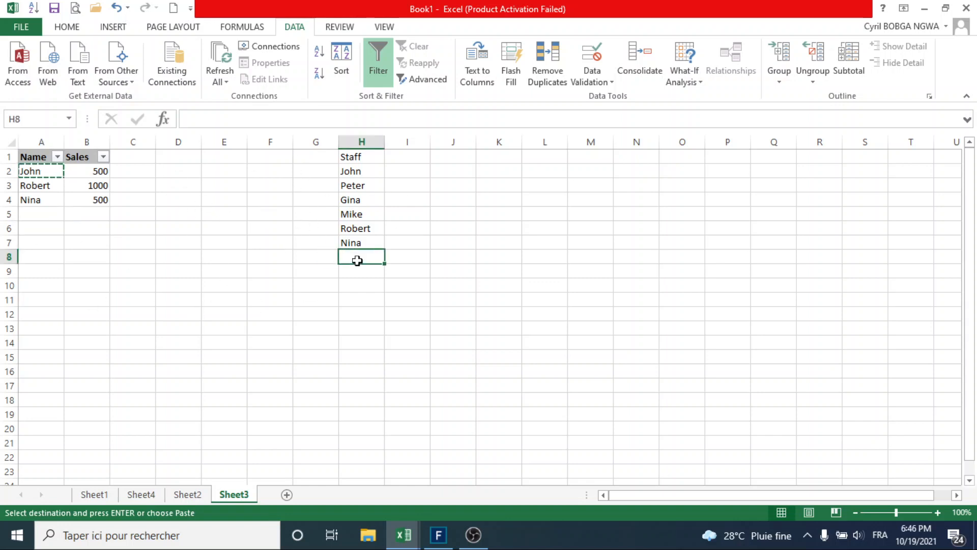
key("Escape")
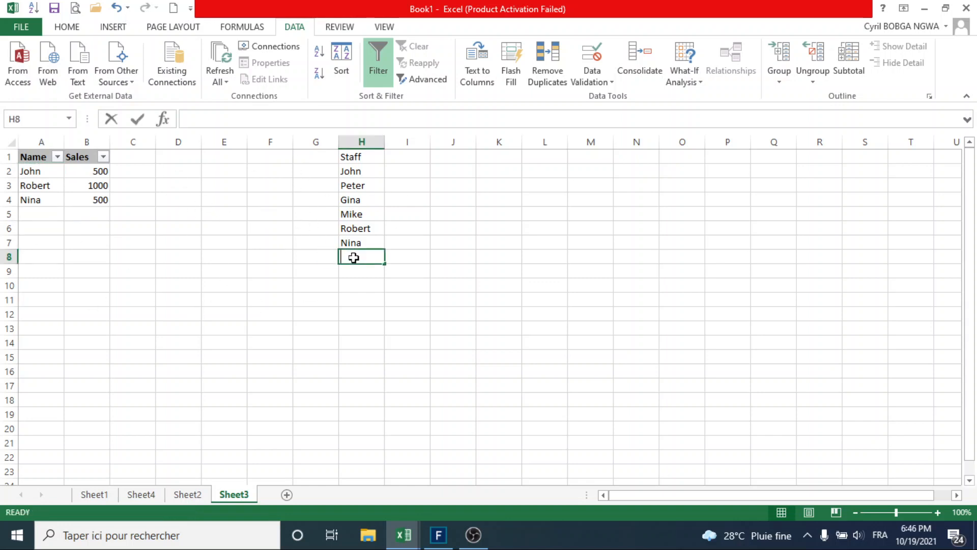
type("Samuel")
key("Return")
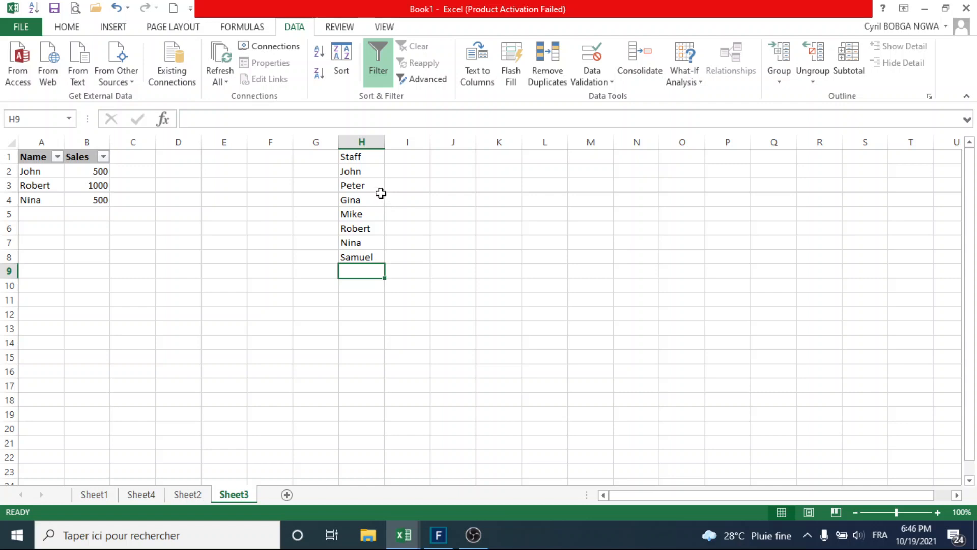
- Turn the Staff list in H1:H8 into a table with headers
left_click(361, 157)
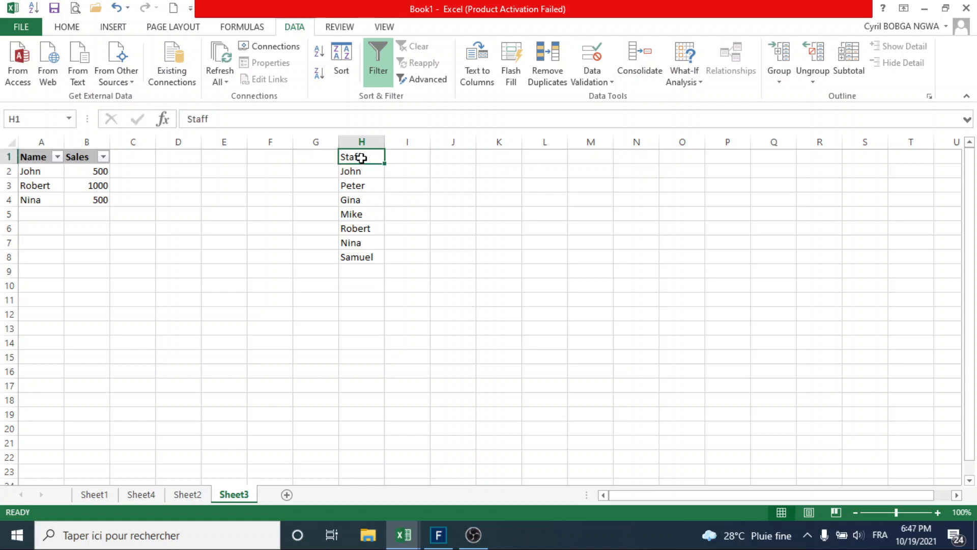
left_click_drag(362, 158, 361, 257)
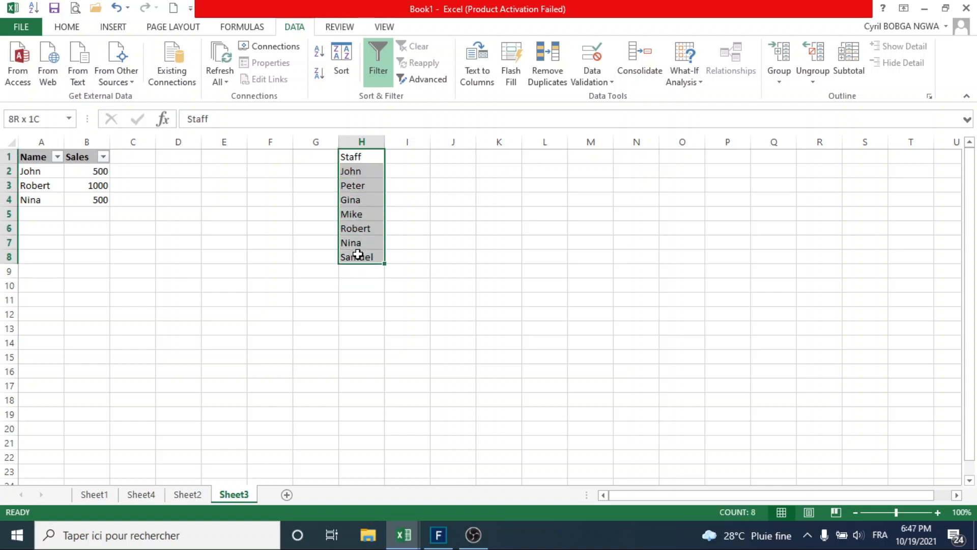
left_click(124, 30)
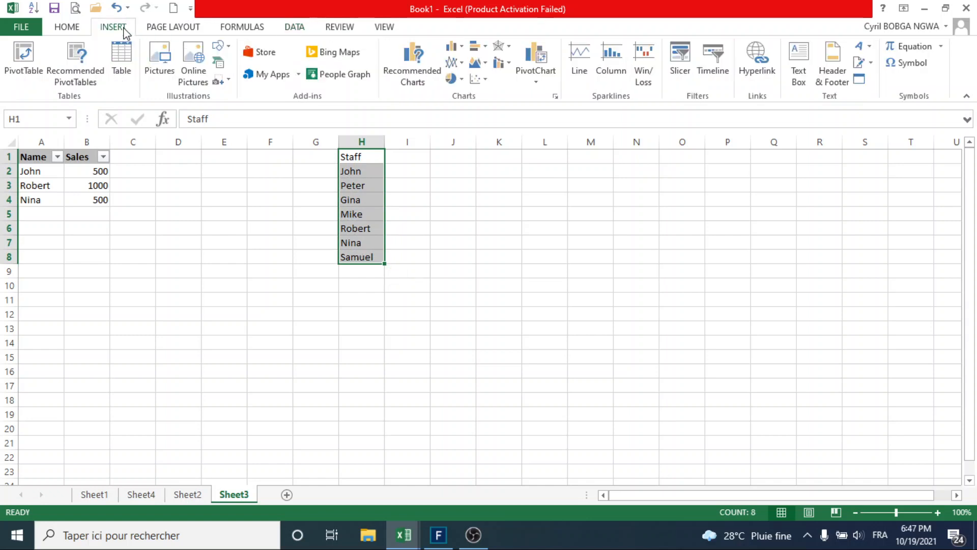
left_click(123, 64)
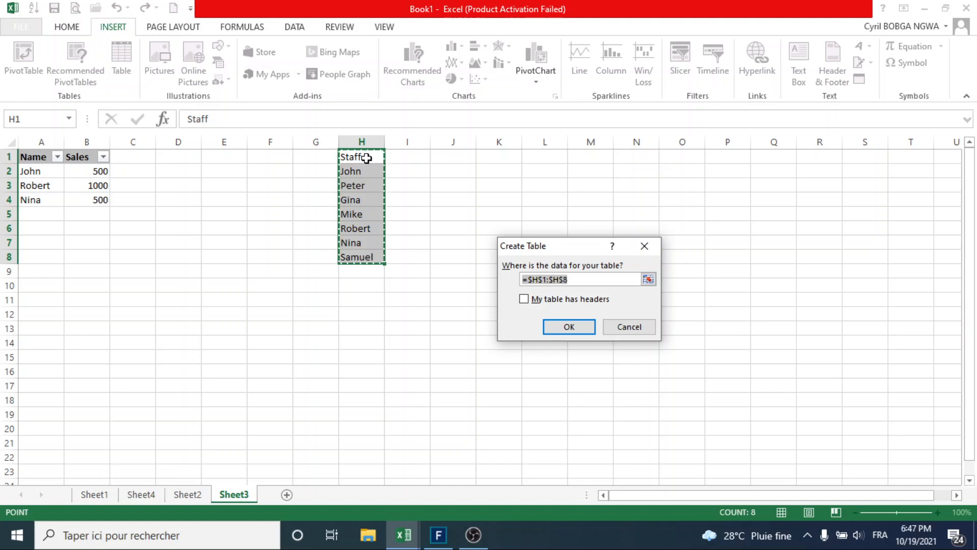
left_click(524, 300)
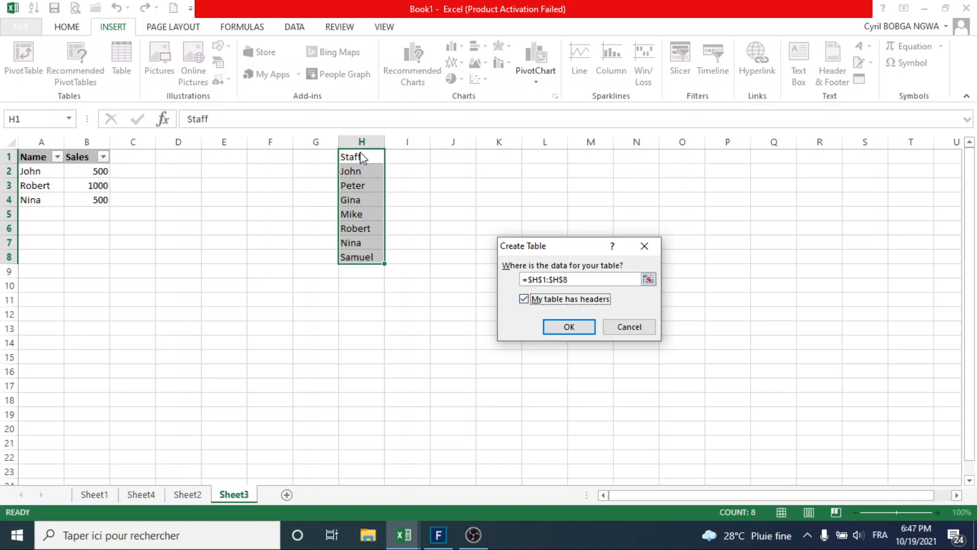
left_click(582, 330)
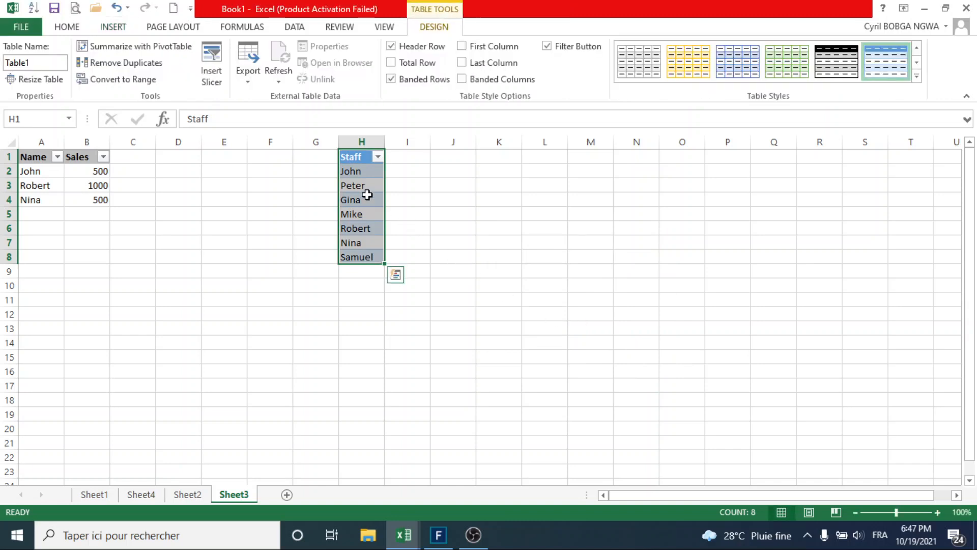
- Name the new table Staff and check which cells the name Staff selects
left_click(41, 63)
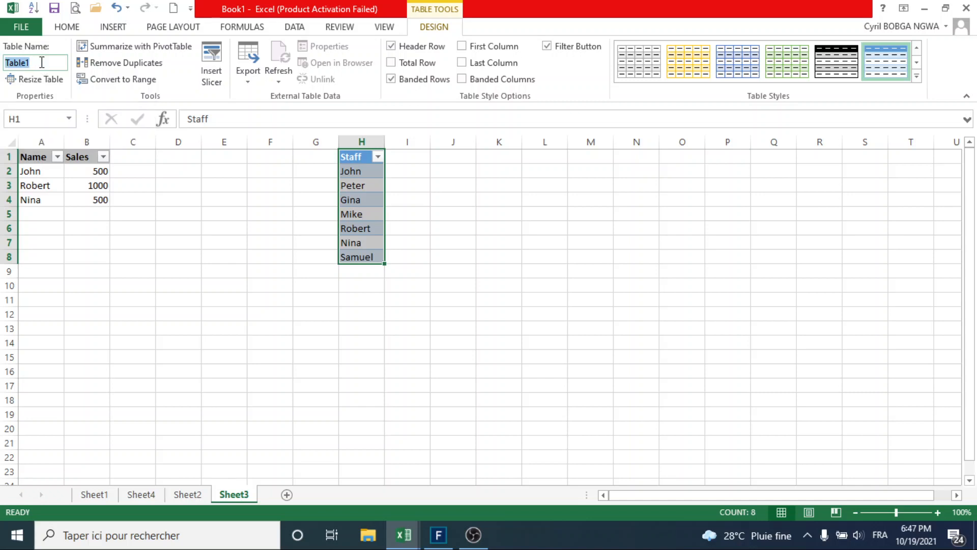
type("Staff")
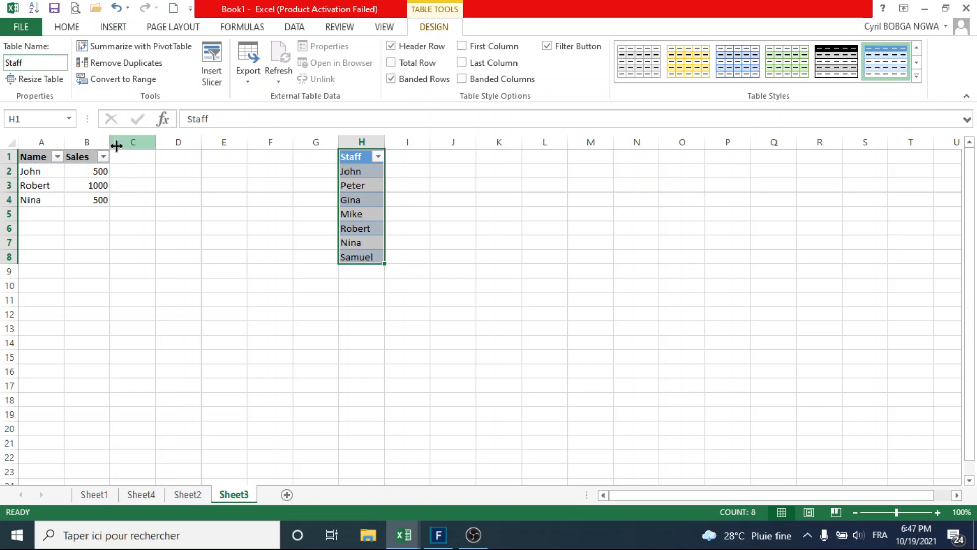
key("Return")
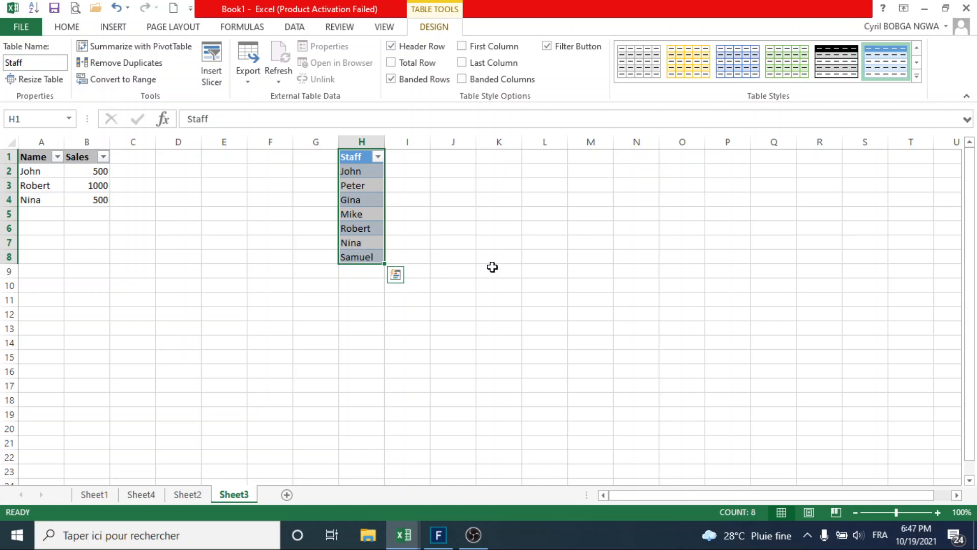
left_click(493, 266)
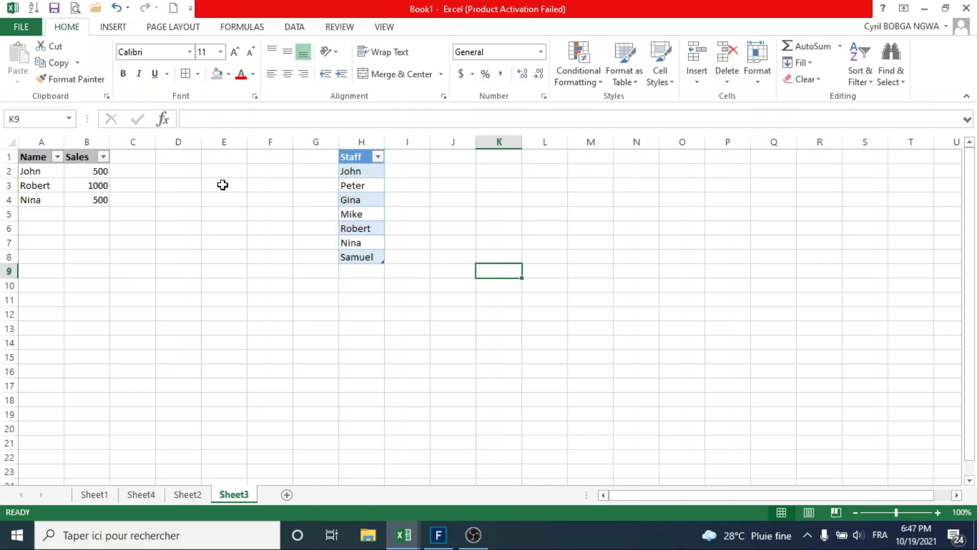
left_click(69, 118)
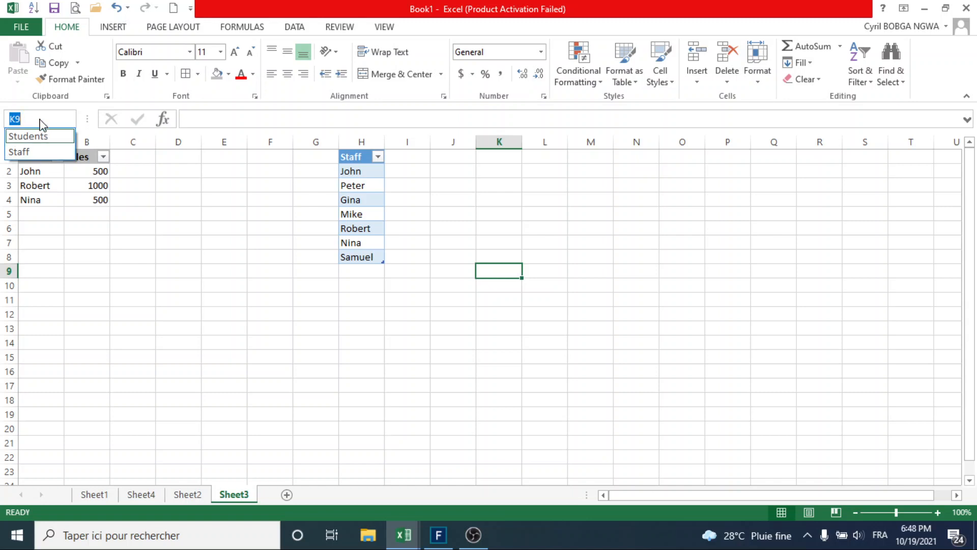
left_click(43, 154)
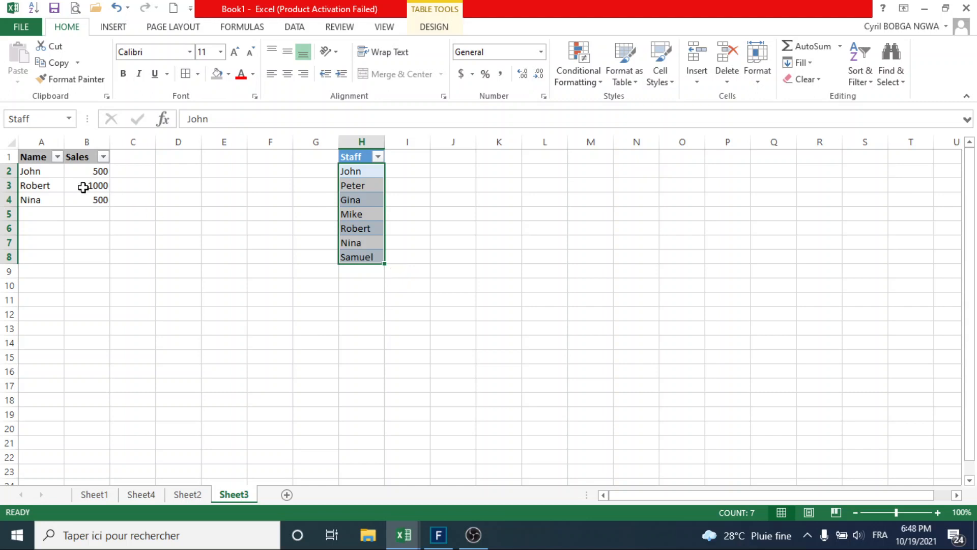
- Set the source of A2's list validation to =INDIRECT("Staff") and check the cell's dropdown choices
left_click(41, 171)
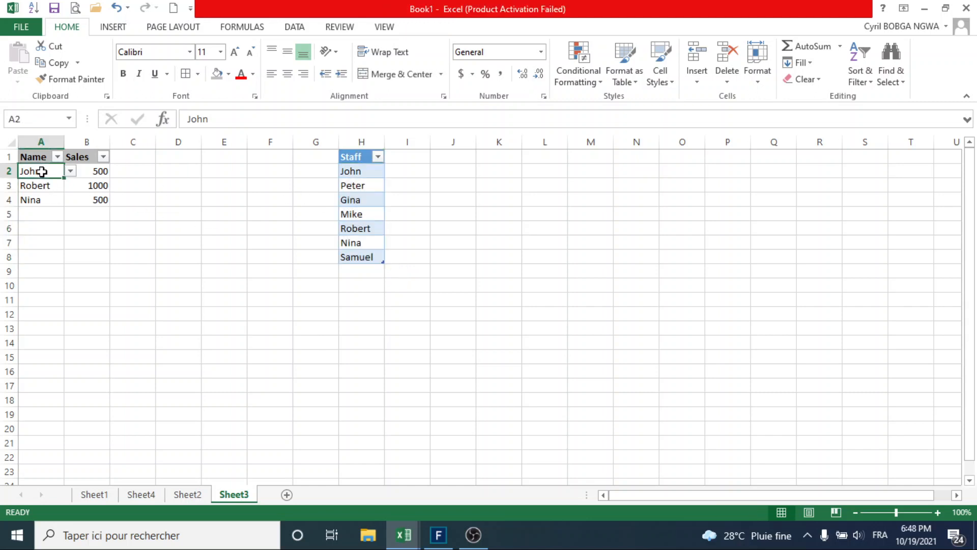
left_click(294, 28)
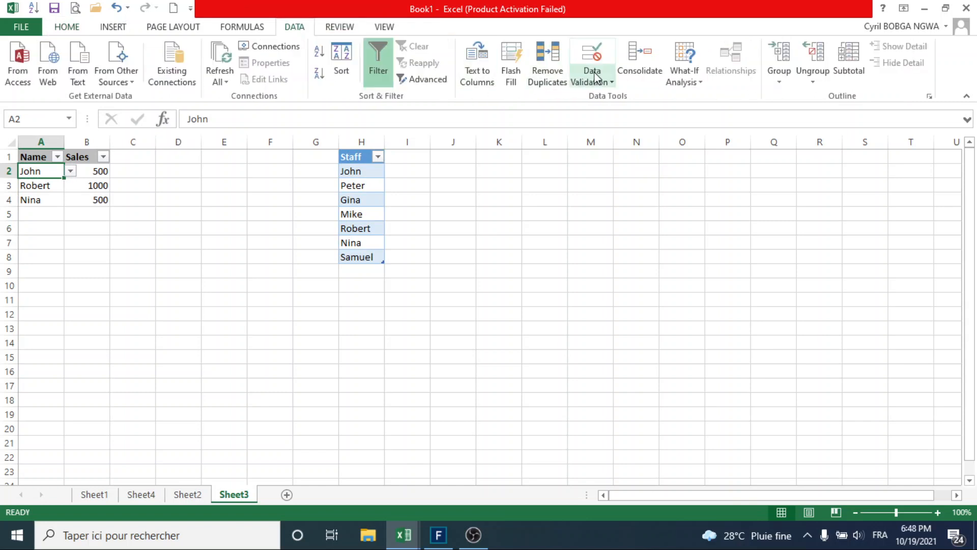
left_click(594, 74)
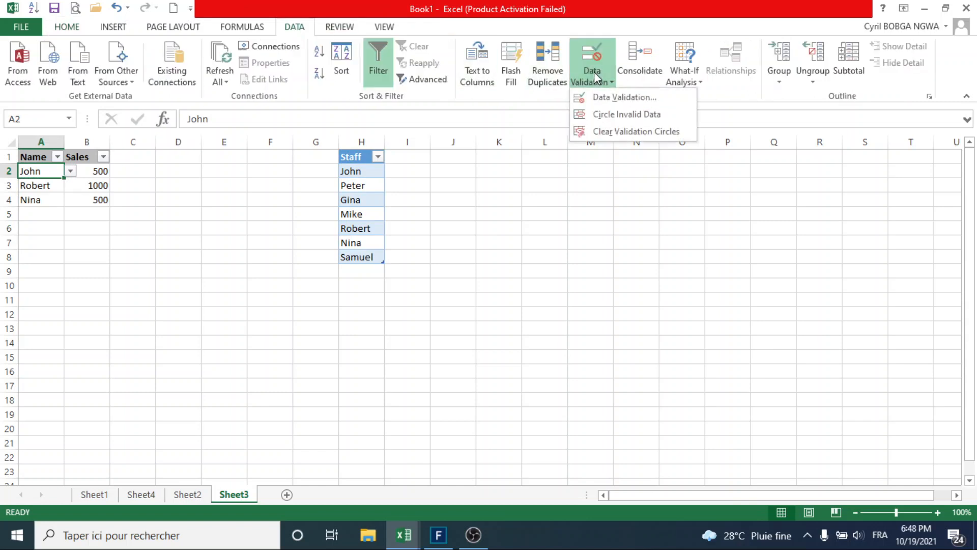
left_click(617, 96)
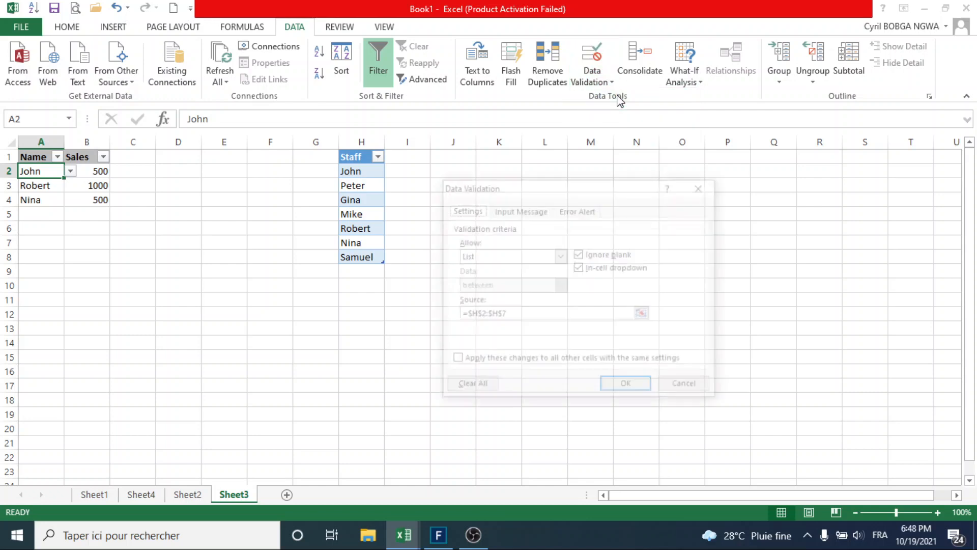
left_click(531, 319)
key("BackSpace")
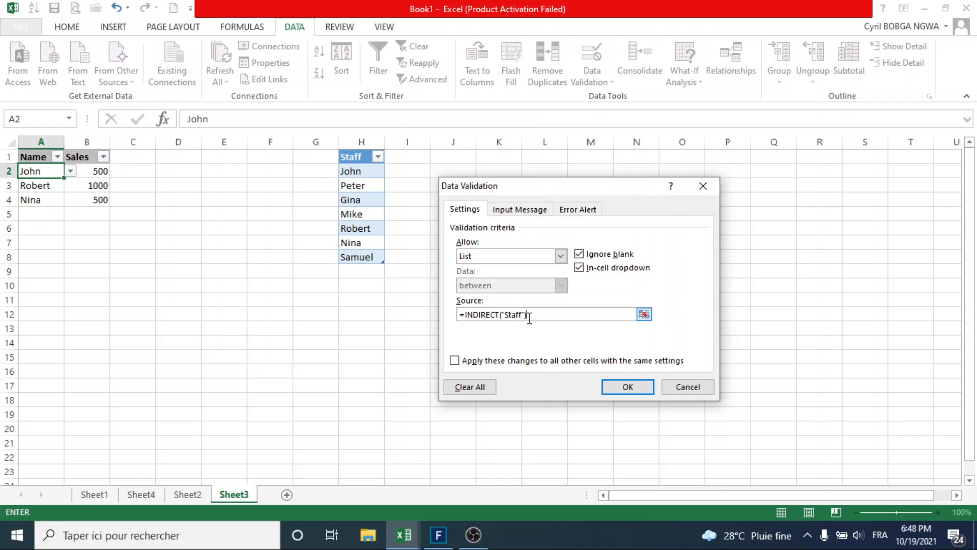
left_click(644, 389)
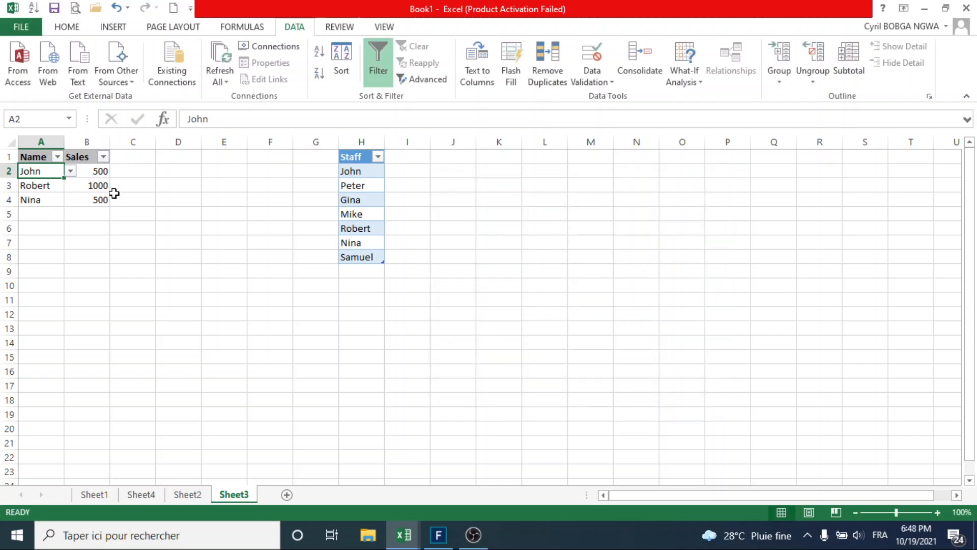
left_click(71, 172)
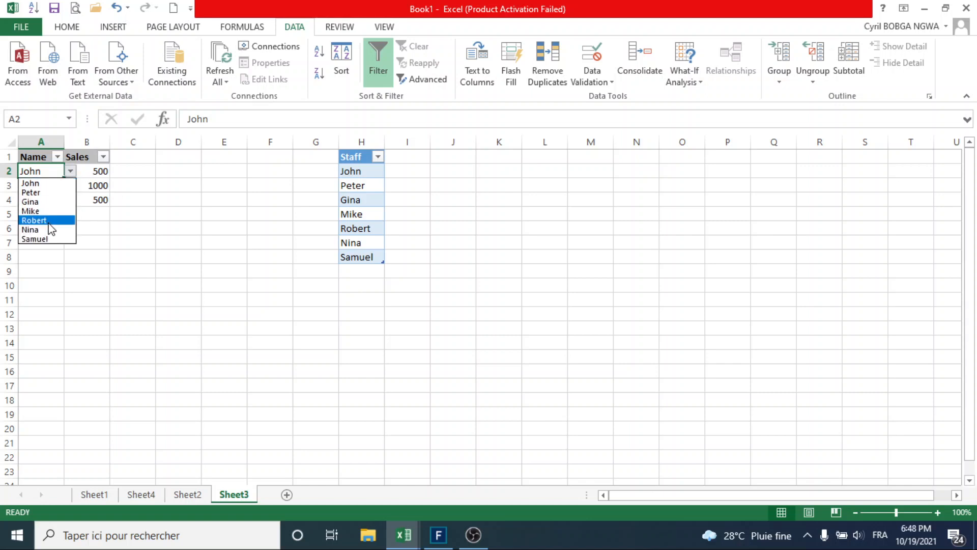
left_click(62, 269)
- Copy A2 and paste only its validation onto A3:A5 in the Name column
right_click(48, 169)
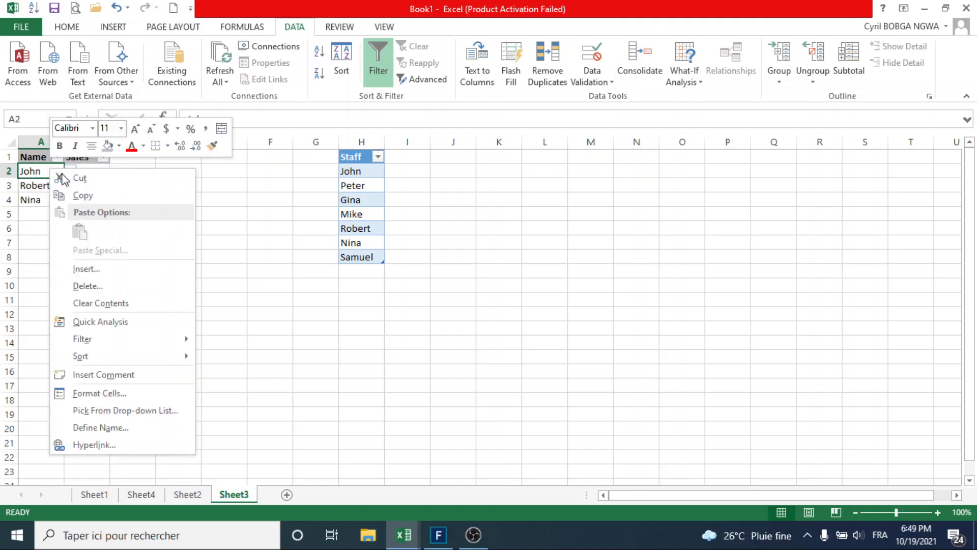
left_click(93, 197)
left_click_drag(54, 187, 45, 213)
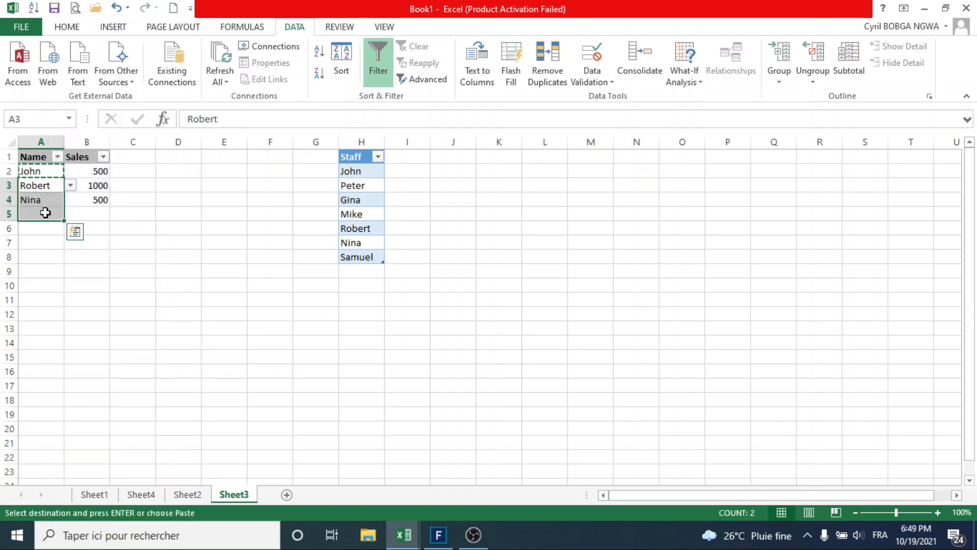
right_click(39, 194)
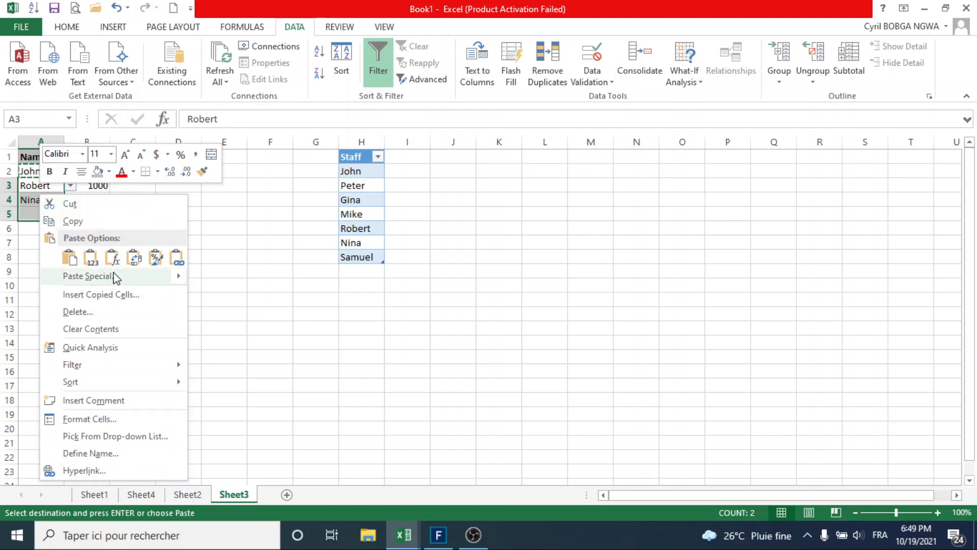
left_click(109, 274)
left_click(44, 258)
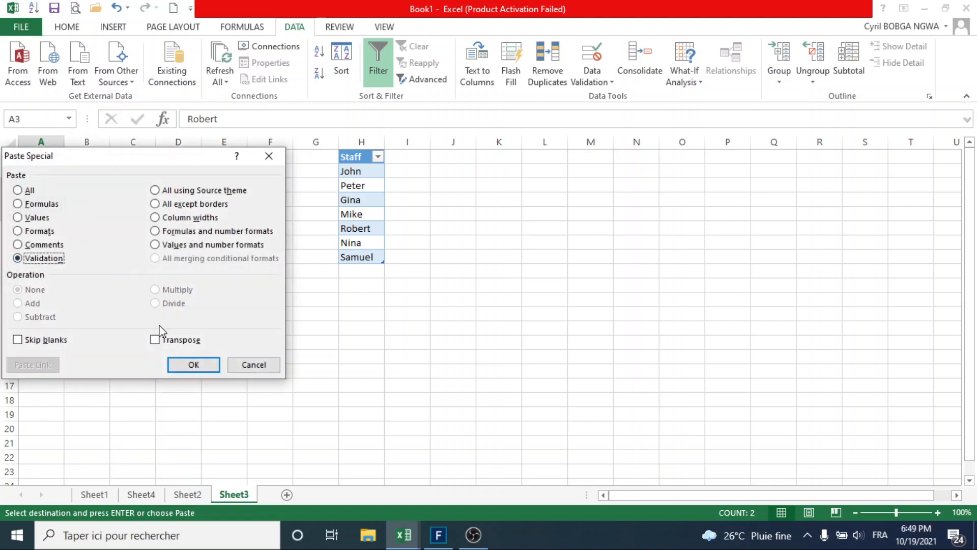
left_click(193, 364)
left_click(50, 172)
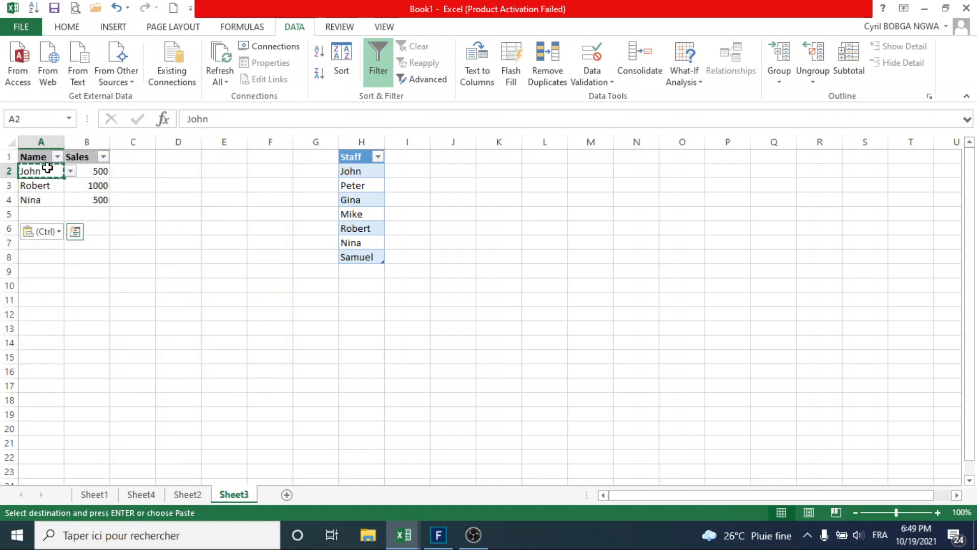
- Add two more staff names directly below the Staff table, in H9 and H10
left_click(365, 273)
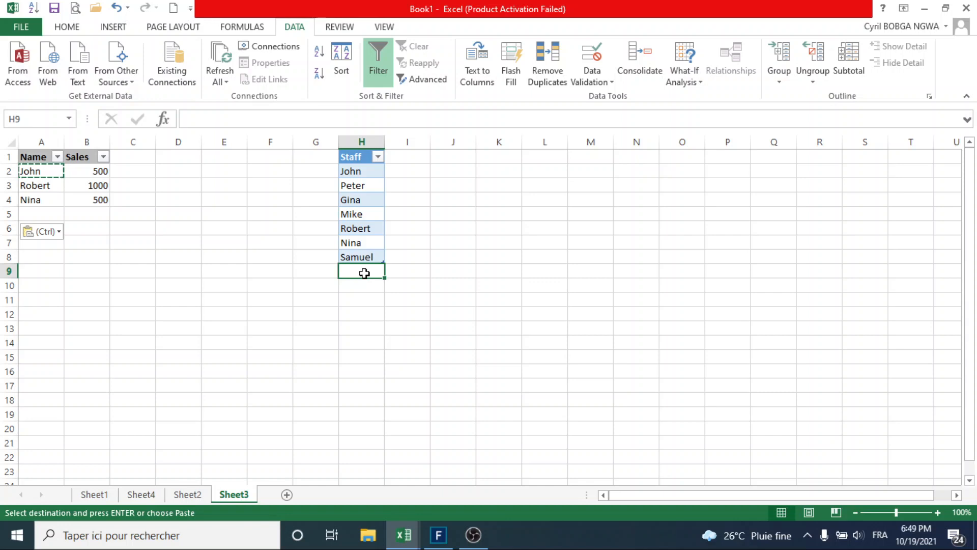
type("Andrew")
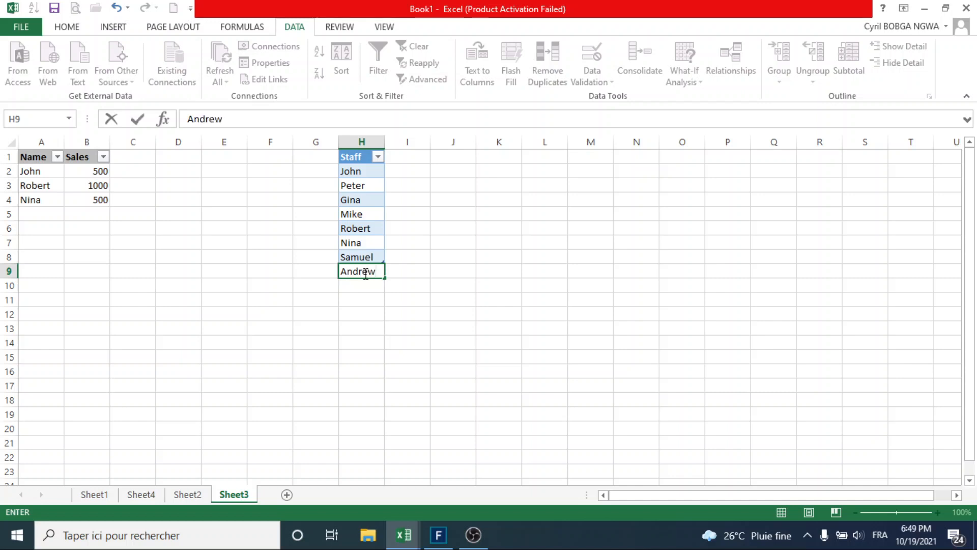
key("Return")
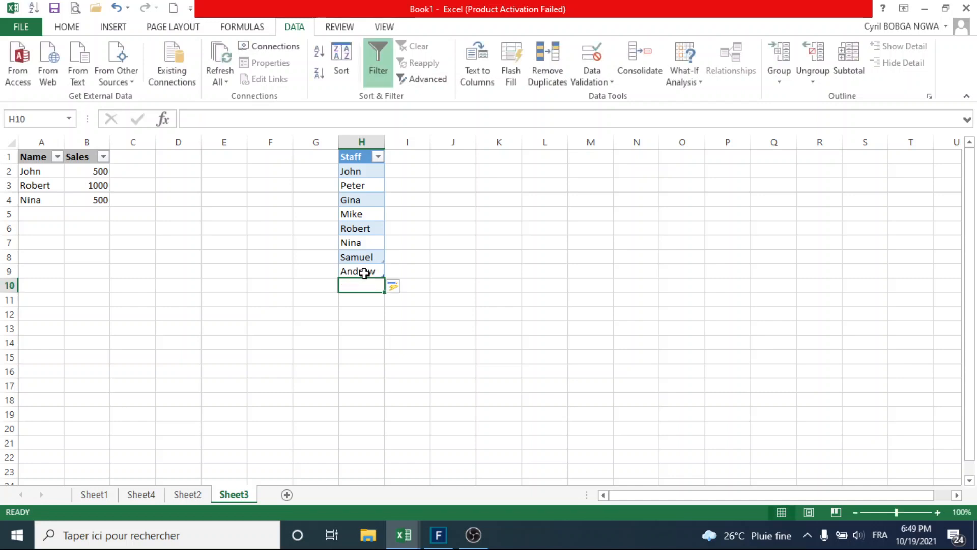
type("Guy")
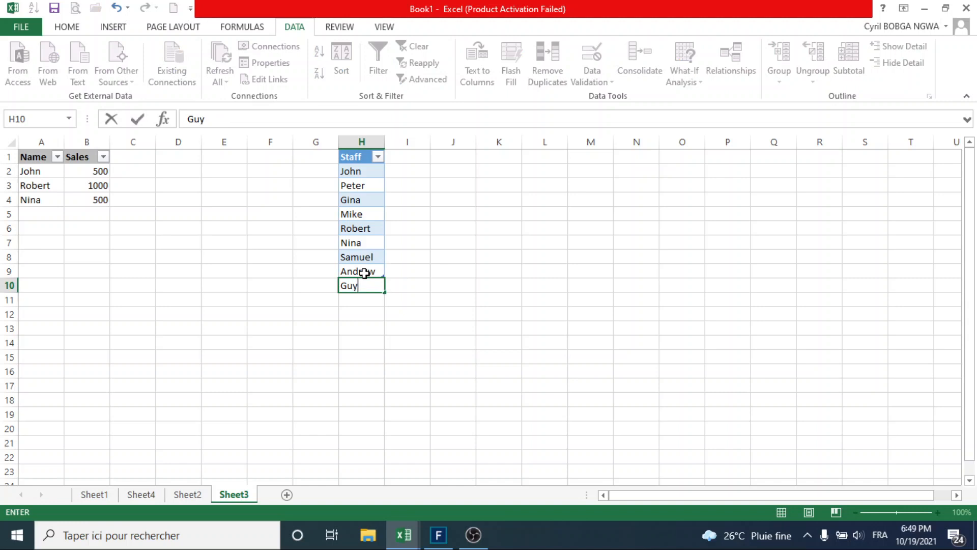
key("Return")
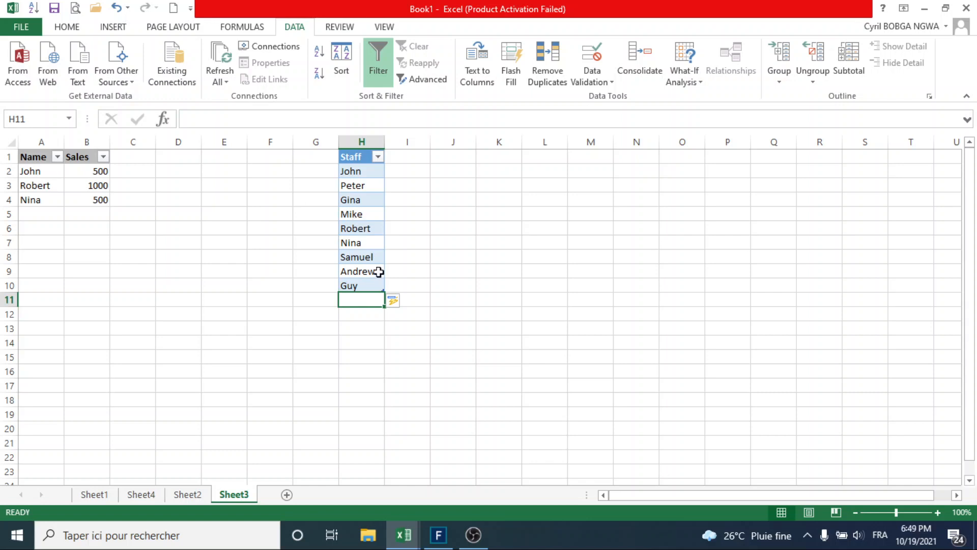
- Check A2's dropdown choices for the staff names entered in H9:H10
left_click_drag(370, 274, 371, 286)
left_click(45, 170)
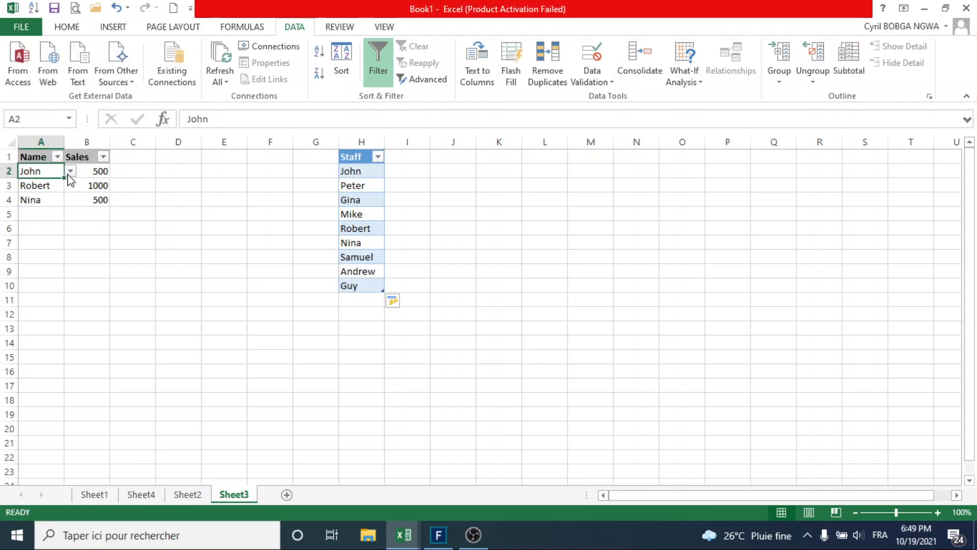
left_click(70, 171)
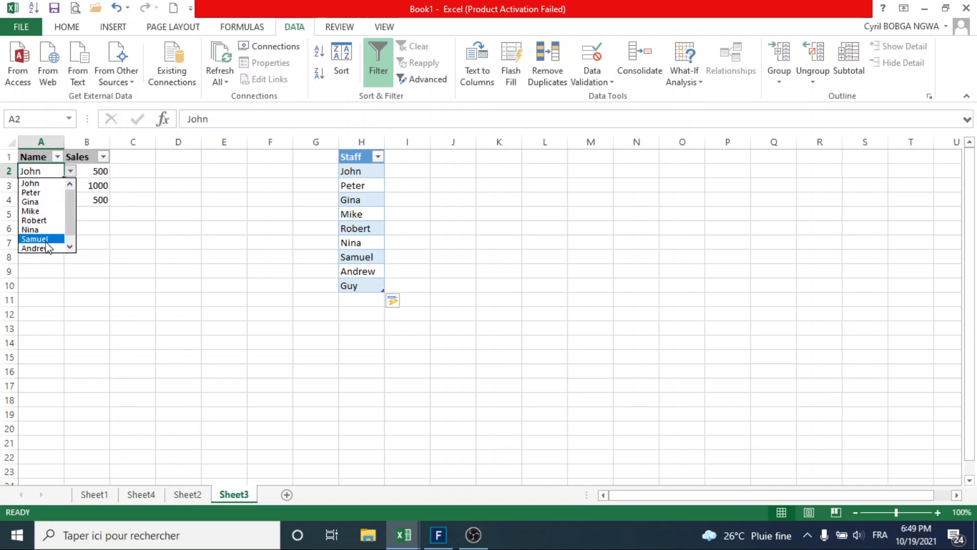
left_click_drag(69, 230, 69, 246)
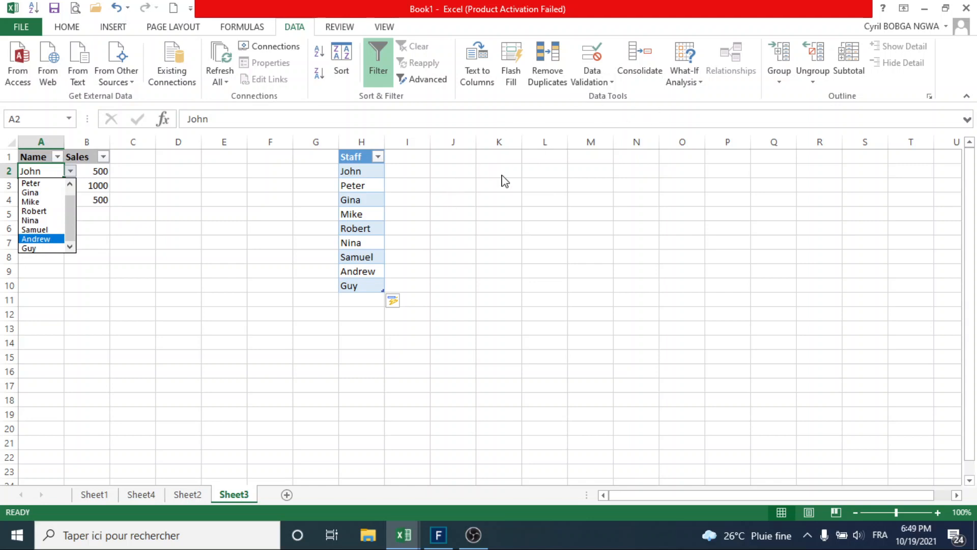
left_click(358, 310)
- Extend the Staff table with two further staff names, in H11 and H12
left_click(356, 300)
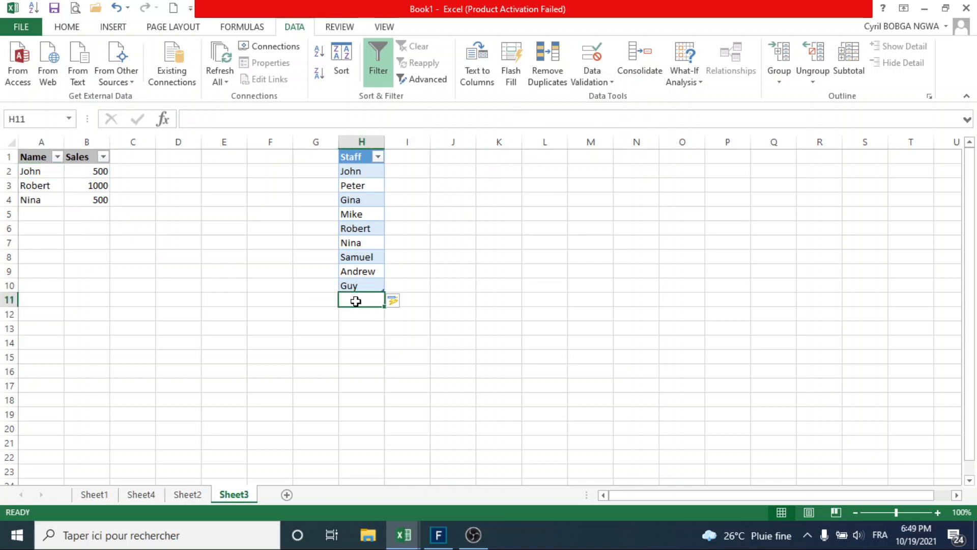
type("Lu")
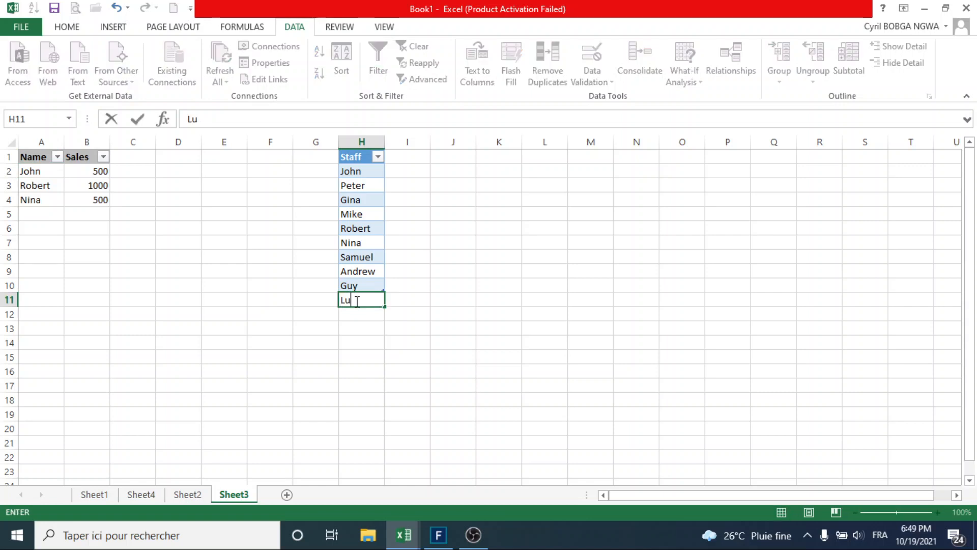
type("m")
key("ctrl+Return")
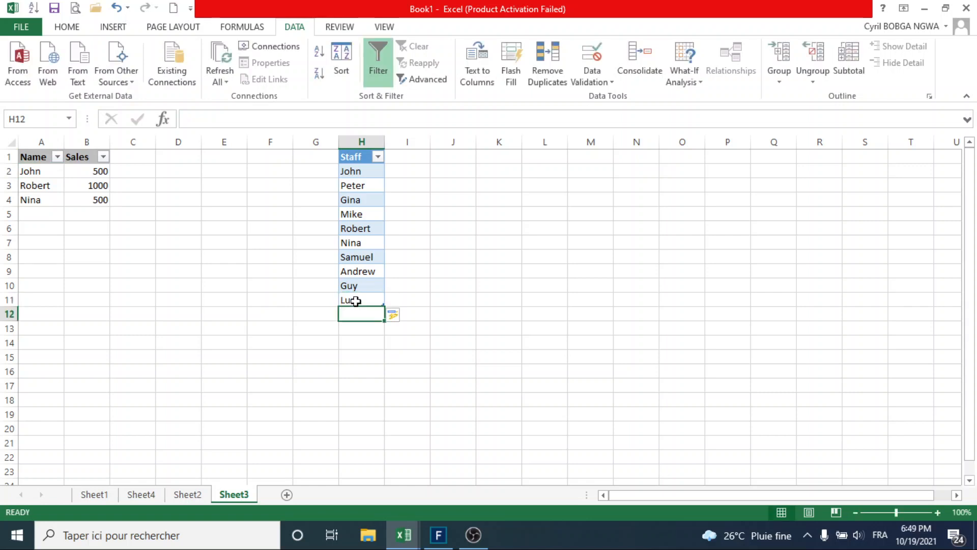
type("Bob")
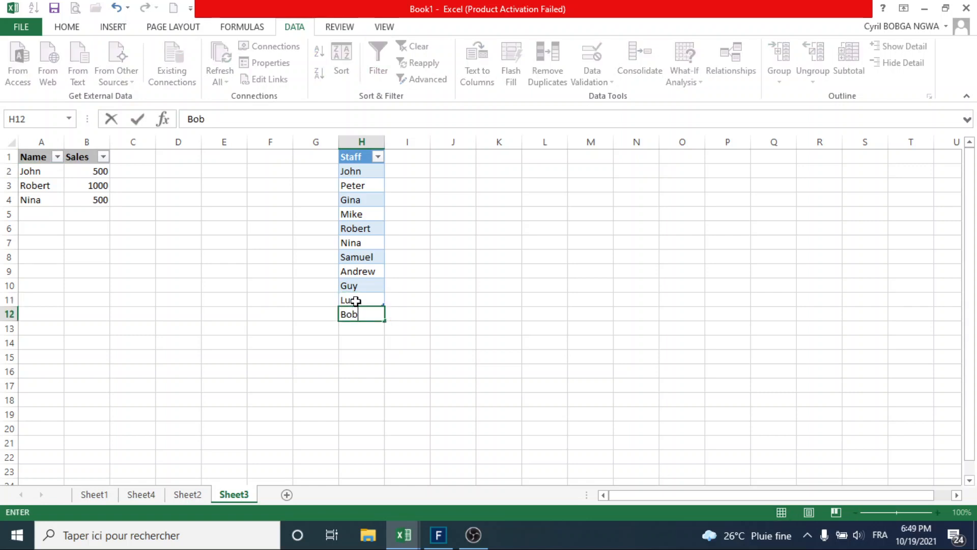
key("Return")
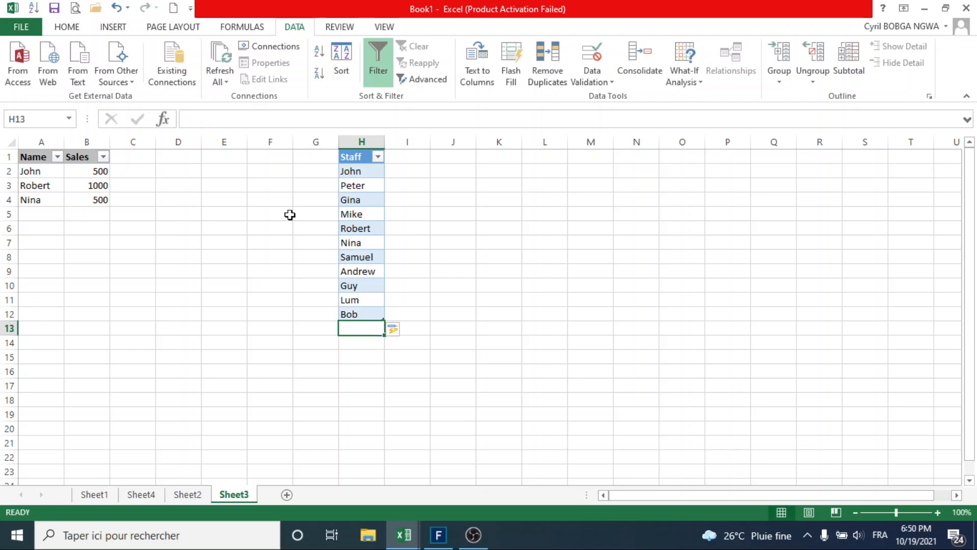
- Check A2's dropdown choices for the staff names entered in H11:H12
left_click(38, 170)
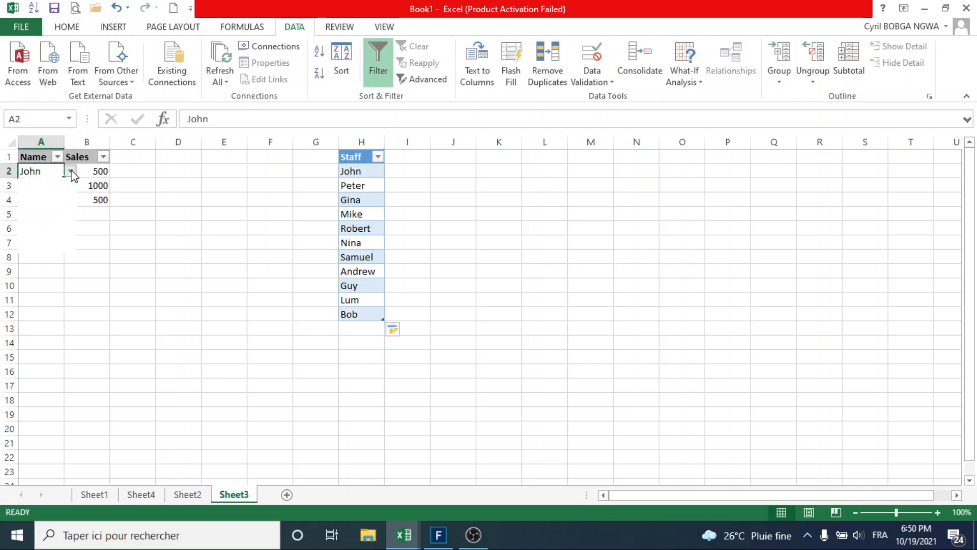
left_click(71, 171)
left_click_drag(68, 222, 69, 241)
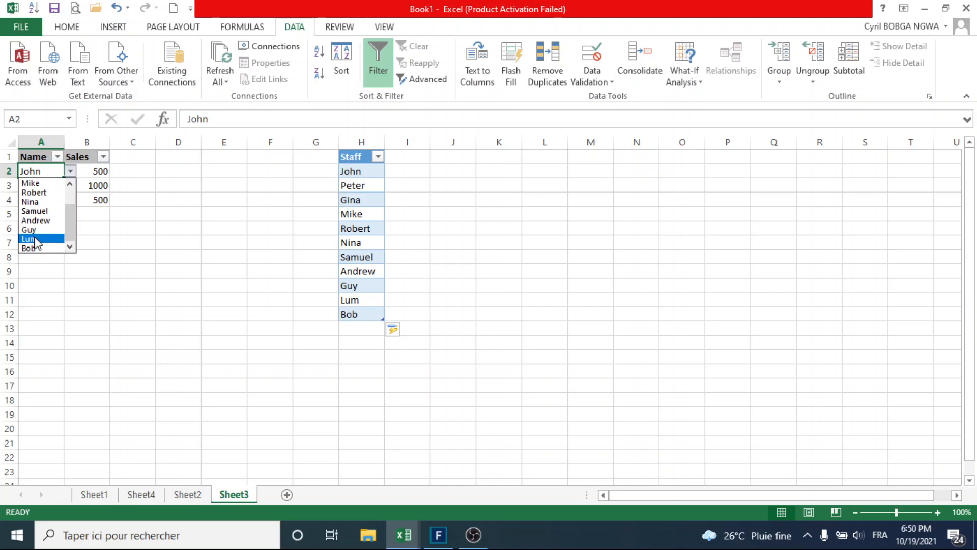
left_click(68, 277)
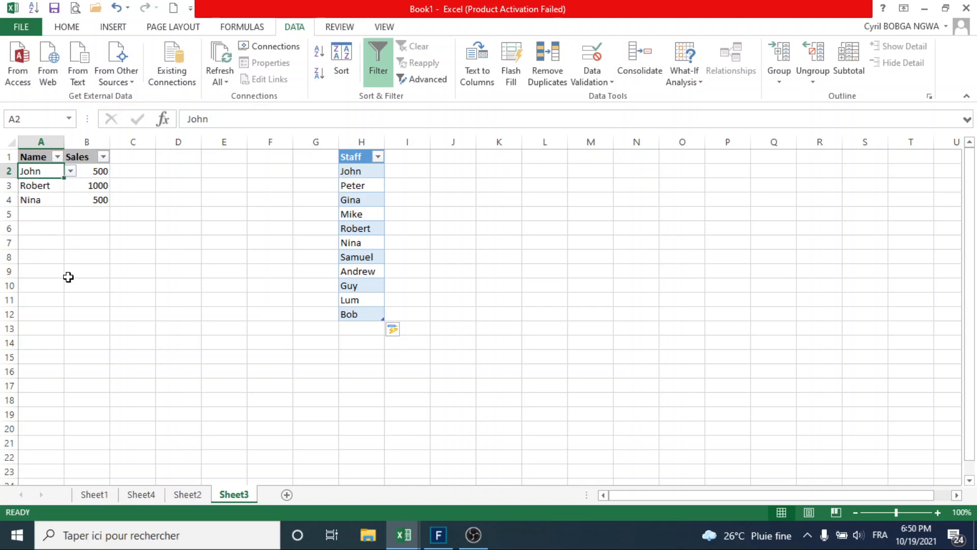
- Copy A2 and paste only its validation onto A3:A14 in the Name column
right_click(40, 173)
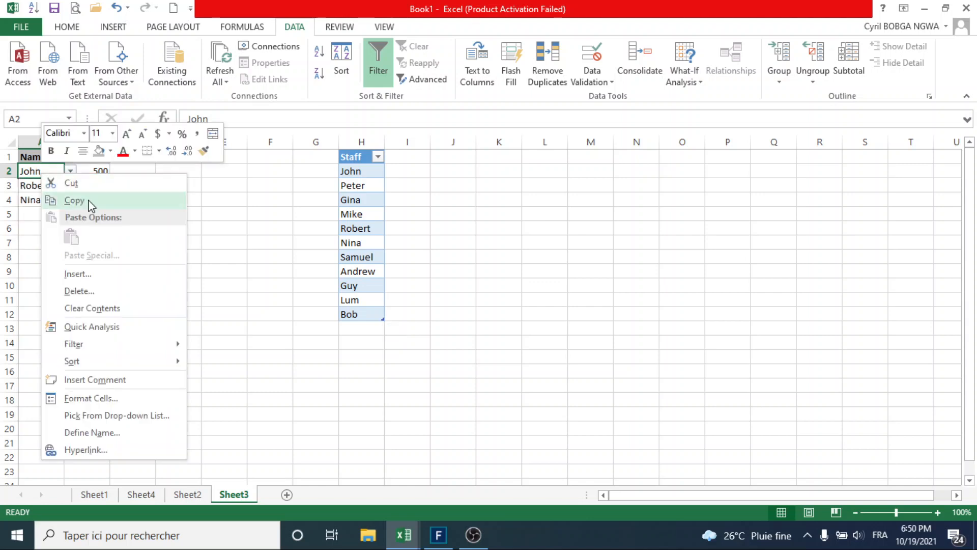
left_click(87, 200)
left_click(44, 187)
left_click_drag(44, 189, 35, 343)
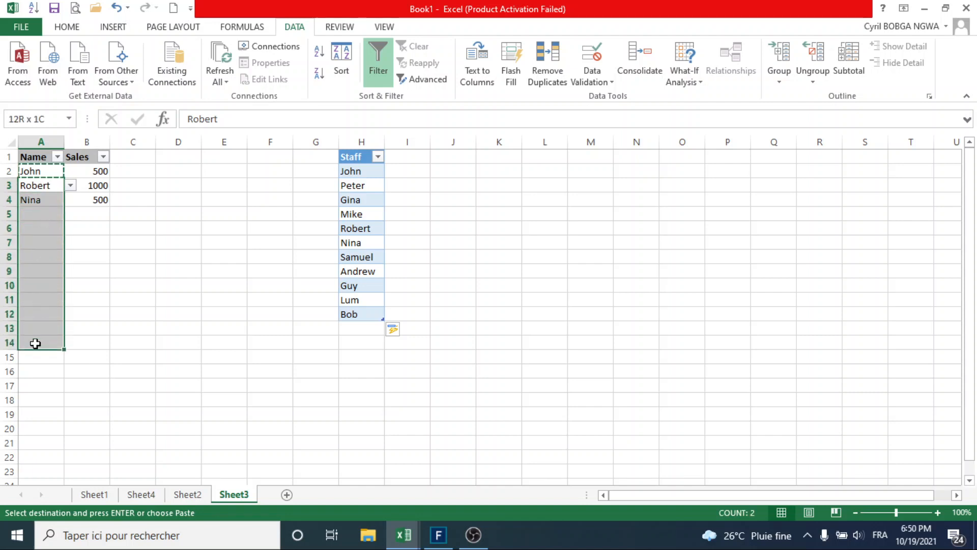
right_click(39, 235)
left_click(127, 314)
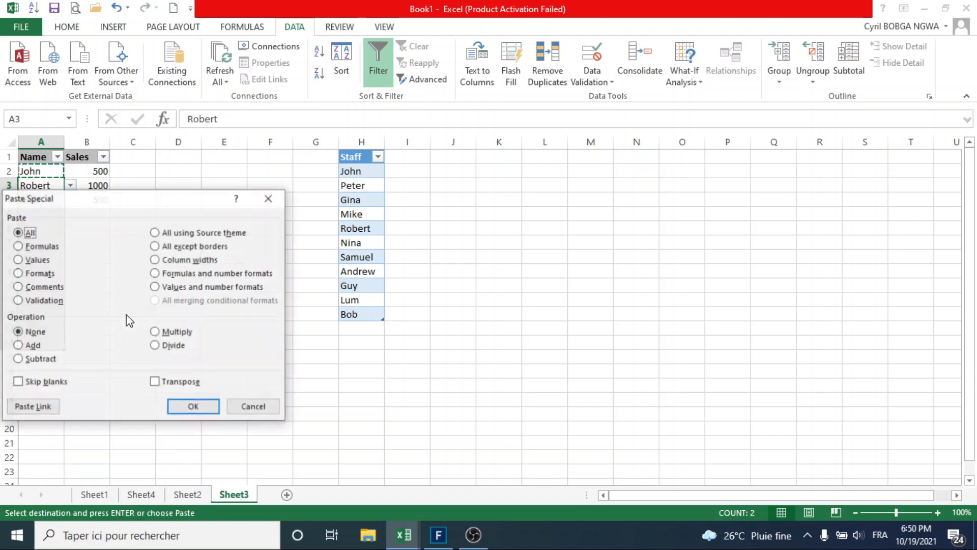
left_click(21, 301)
left_click(198, 407)
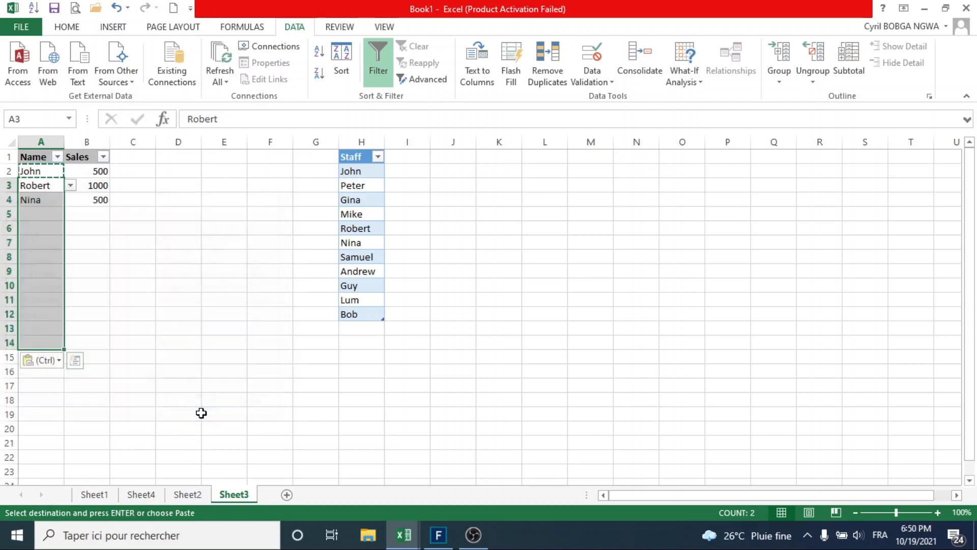
- Check the end of A5's dropdown list for the latest staff names, leaving the cell empty
left_click(56, 214)
left_click(71, 215)
left_click_drag(70, 252, 65, 291)
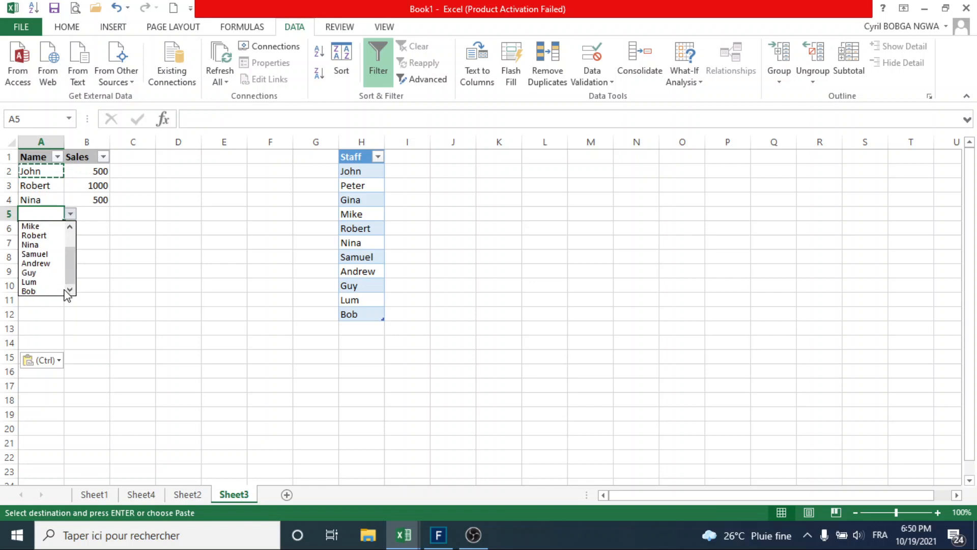
key("Escape")
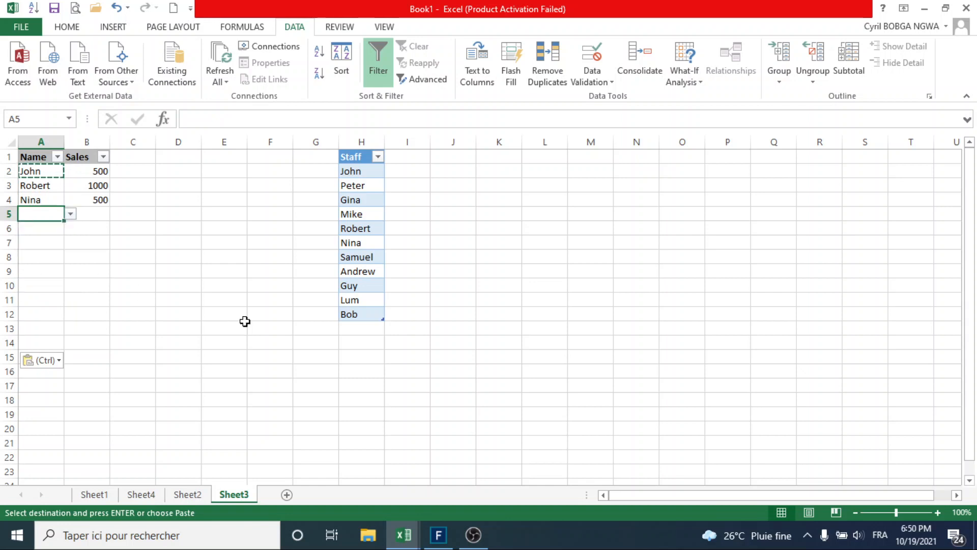